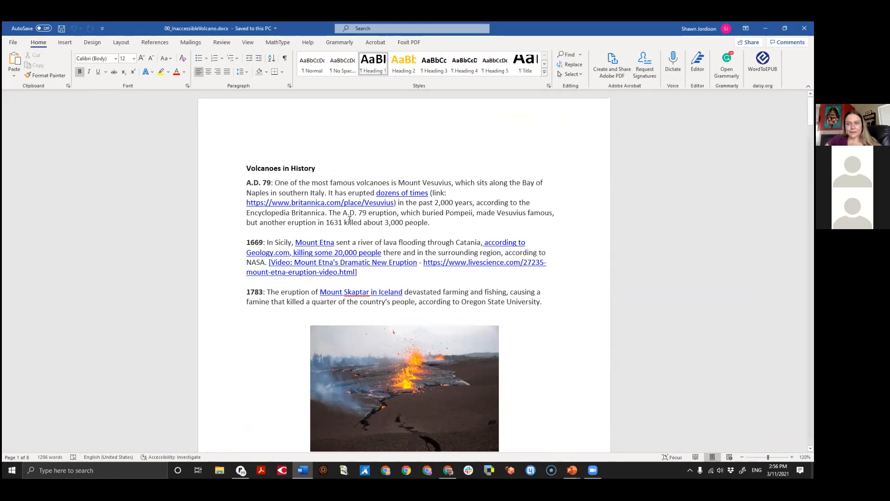
{"action": "left_click", "coordinate": [385, 194]}
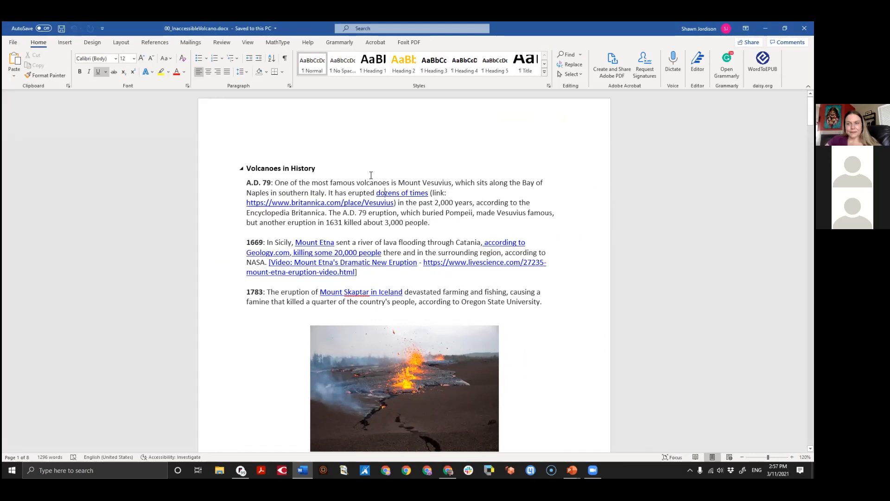
{"action": "key", "text": "Down"}
{"action": "key", "text": "Home"}
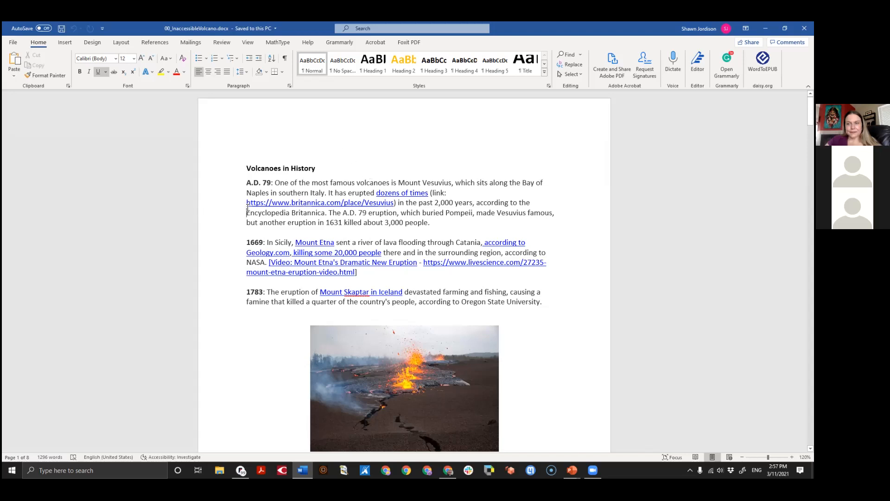
{"action": "key", "text": "shift+End"}
{"action": "left_click", "coordinate": [396, 203]}
{"action": "left_click_drag", "start_coordinate": [398, 202], "coordinate": [249, 202]}
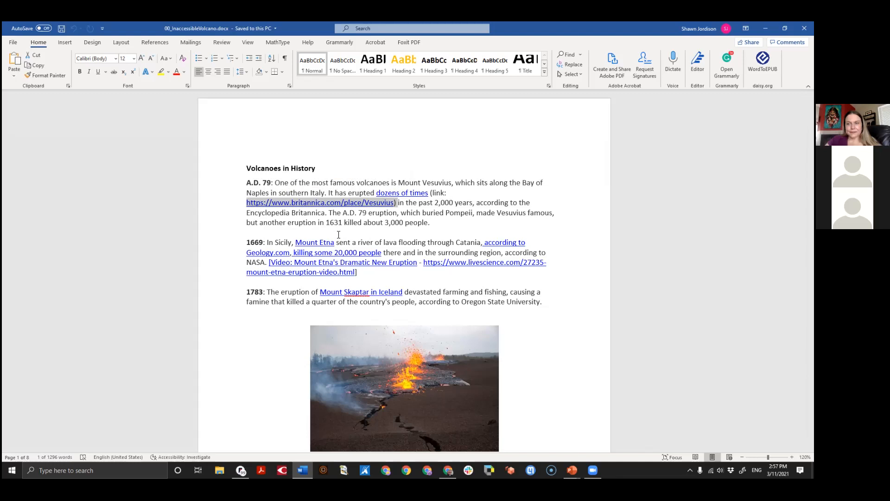
{"action": "left_click", "coordinate": [344, 213]}
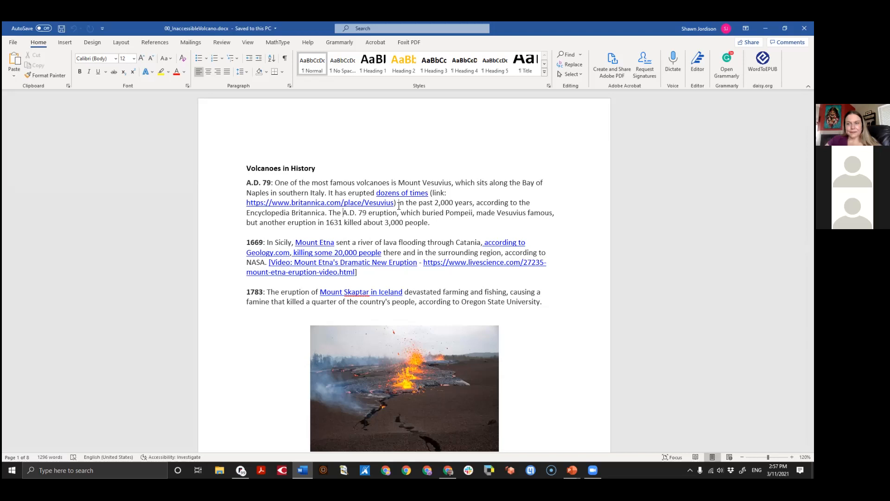
{"action": "left_click_drag", "start_coordinate": [392, 203], "coordinate": [238, 203]}
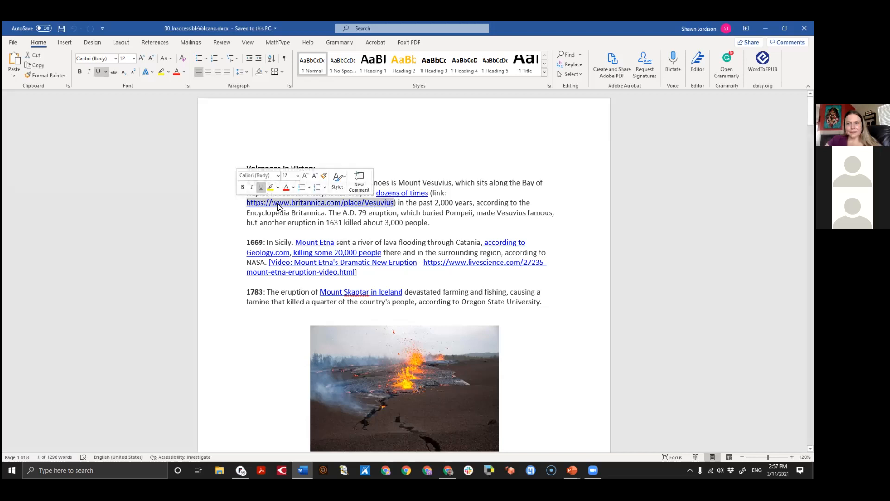
{"action": "right_click", "coordinate": [277, 206]}
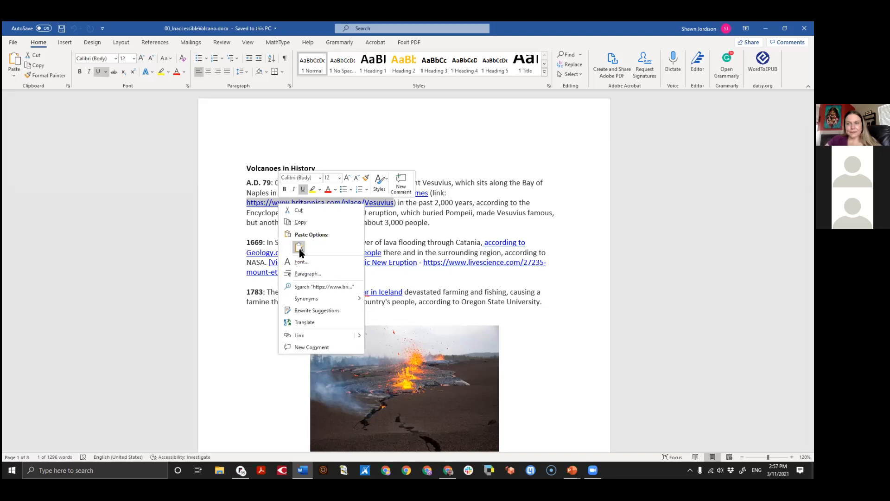
{"action": "mouse_move", "coordinate": [360, 335]}
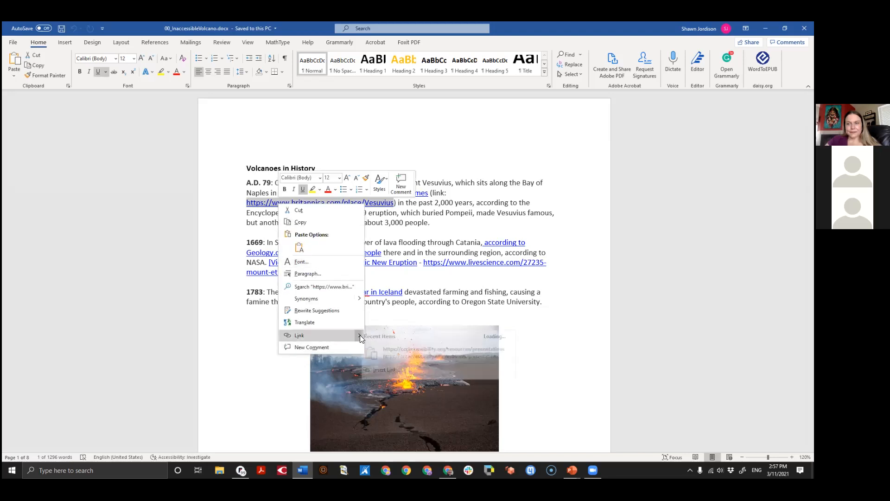
{"action": "left_click", "coordinate": [428, 238]}
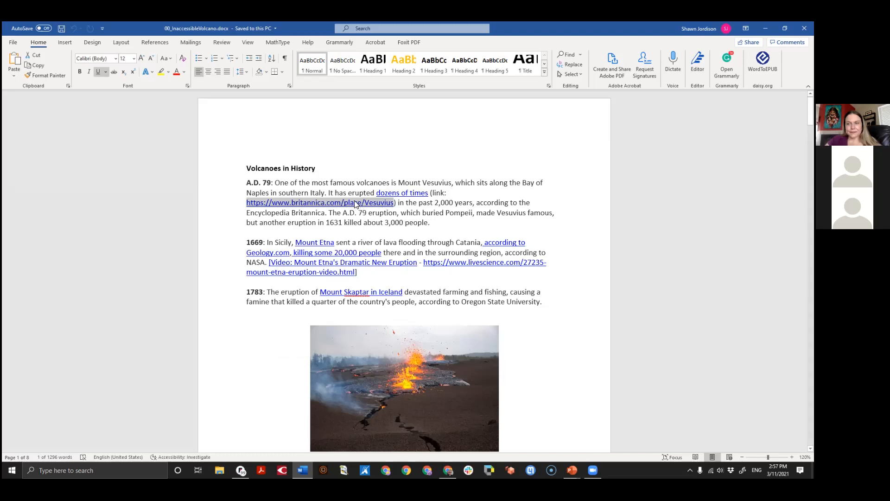
{"action": "left_click", "coordinate": [306, 222]}
{"action": "left_click_drag", "start_coordinate": [397, 204], "coordinate": [242, 203]}
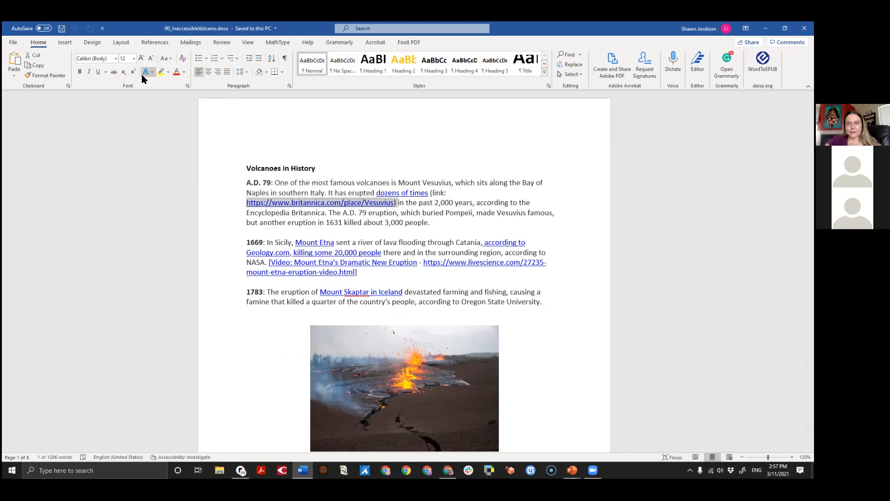
{"action": "left_click", "coordinate": [101, 69]}
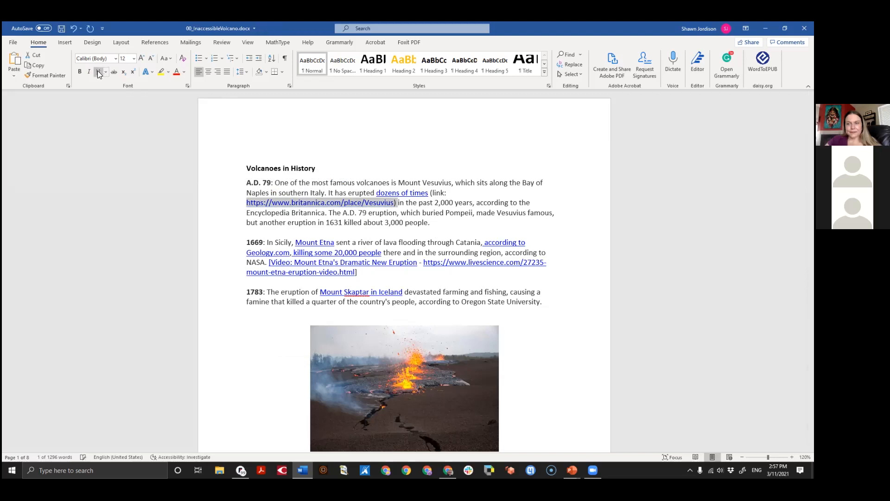
{"action": "left_click", "coordinate": [183, 73]}
{"action": "left_click", "coordinate": [185, 83]}
{"action": "left_click", "coordinate": [359, 213]}
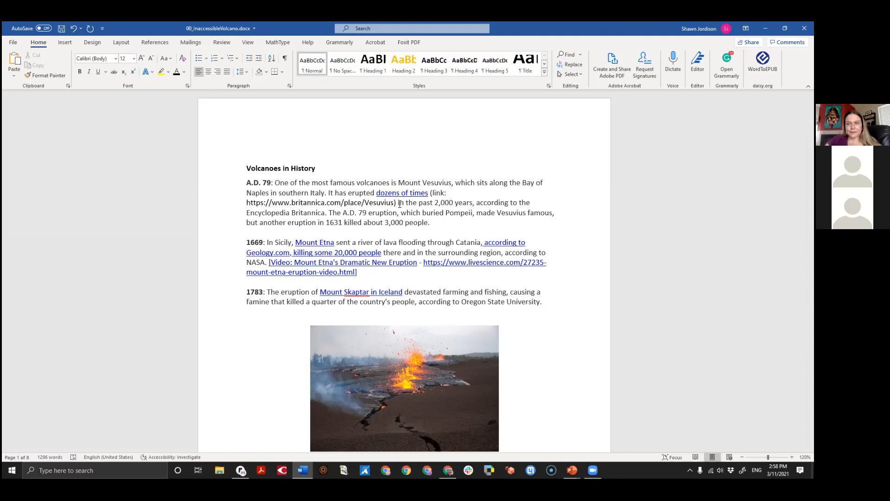
{"action": "left_click", "coordinate": [275, 242]}
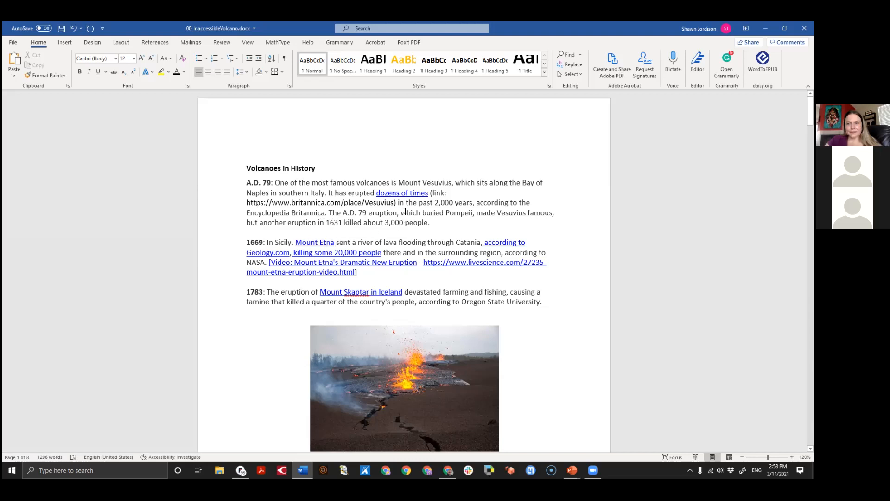
{"action": "left_click_drag", "start_coordinate": [395, 202], "coordinate": [246, 202]}
{"action": "key", "text": "ctrl+c"}
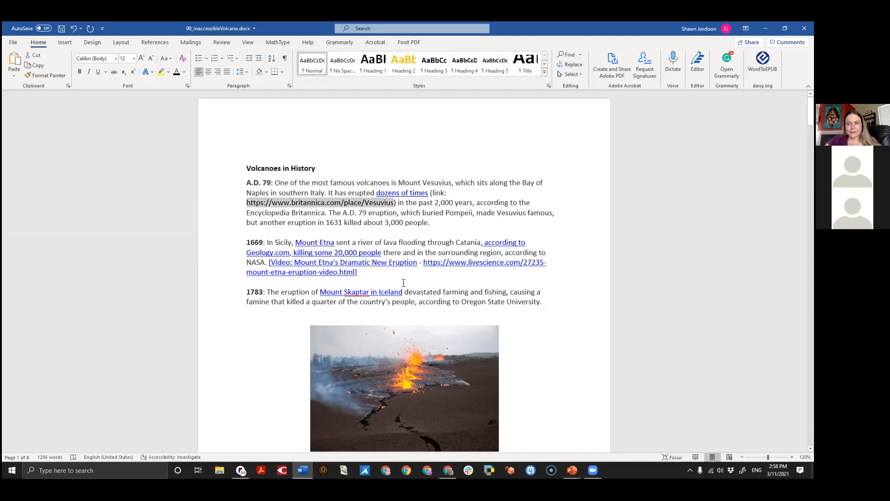
{"action": "right_click", "coordinate": [329, 204]}
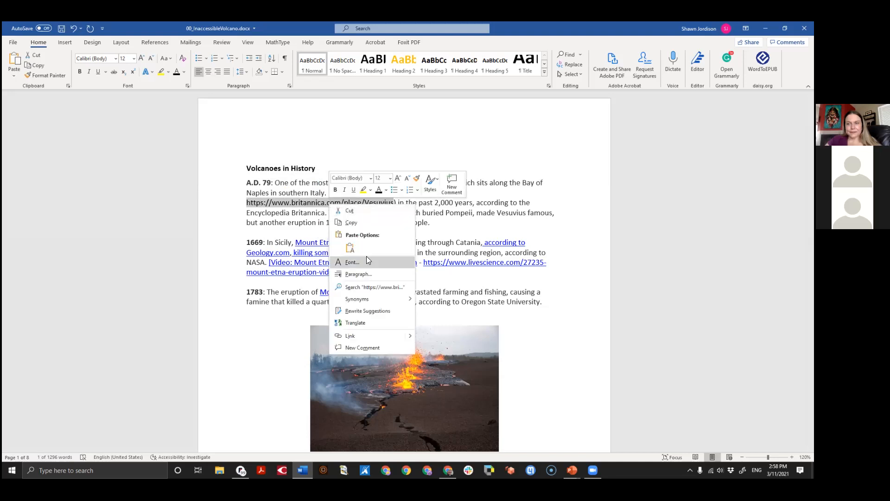
{"action": "left_click", "coordinate": [357, 210]}
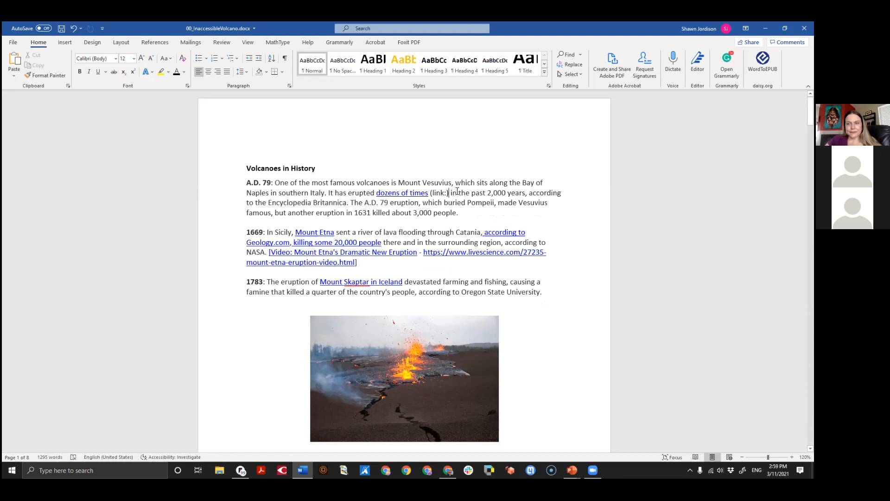
Delete the leftover "(link:)" text after "dozens of times" in the A.D. 79 paragraph
{"action": "key", "text": "BackSpace"}
{"action": "key", "text": "BackSpace"}
{"action": "key", "text": "BackSpace"}
{"action": "key", "text": "BackSpace"}
{"action": "key", "text": "BackSpace"}
{"action": "key", "text": "BackSpace"}
{"action": "key", "text": "BackSpace"}
{"action": "key", "text": "BackSpace"}
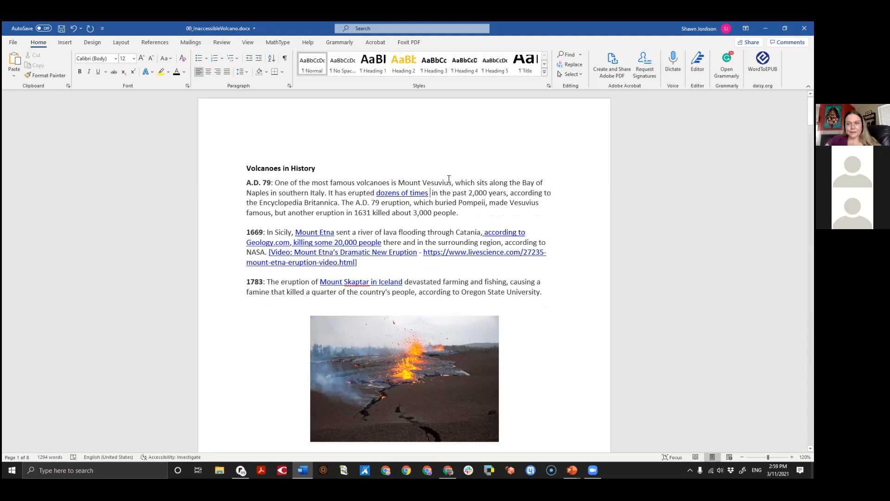
Select the words "Mount Vesuvius" in the A.D. 79 paragraph and zoom the document to 150%
{"action": "left_click_drag", "start_coordinate": [452, 181], "coordinate": [407, 182]}
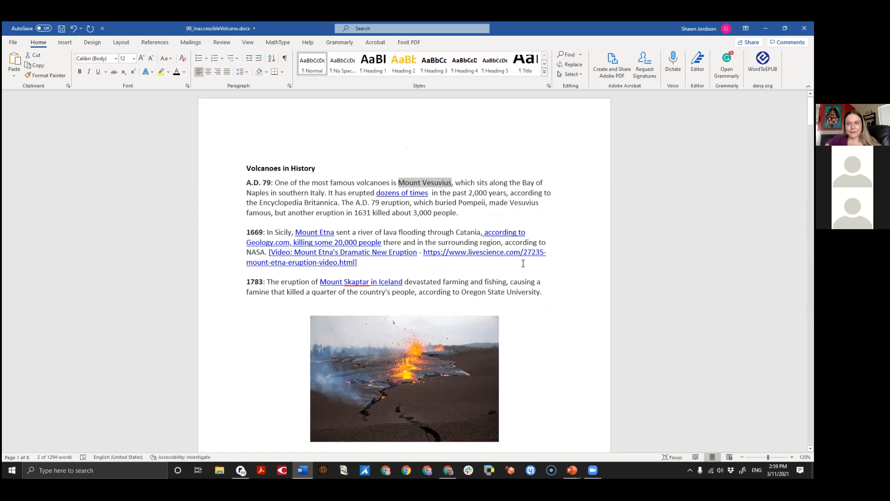
{"action": "scroll", "coordinate": [552, 249], "scroll_direction": "up", "scroll_amount": 3}
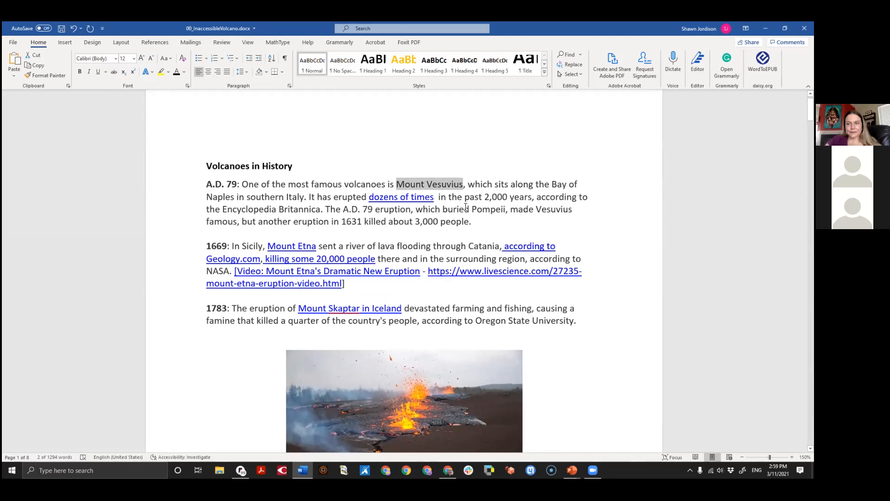
{"action": "key", "text": "ctrl+k"}
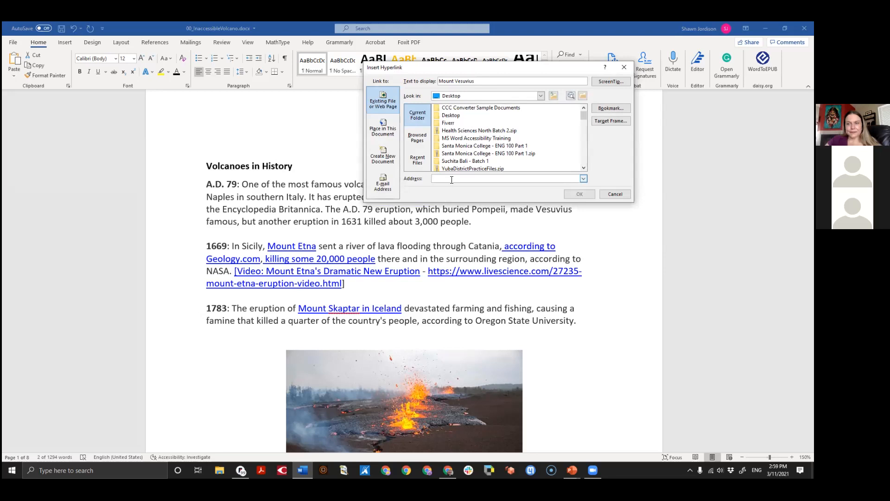
{"action": "key", "text": "ctrl+v"}
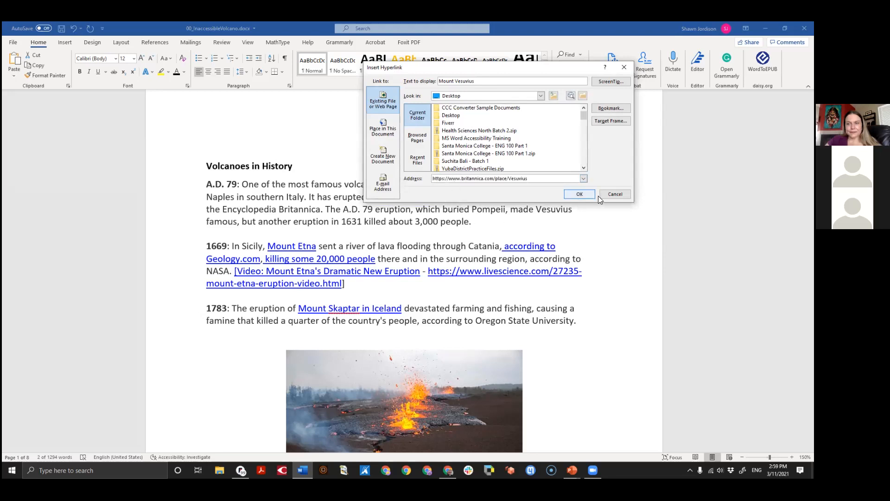
{"action": "left_click", "coordinate": [611, 195]}
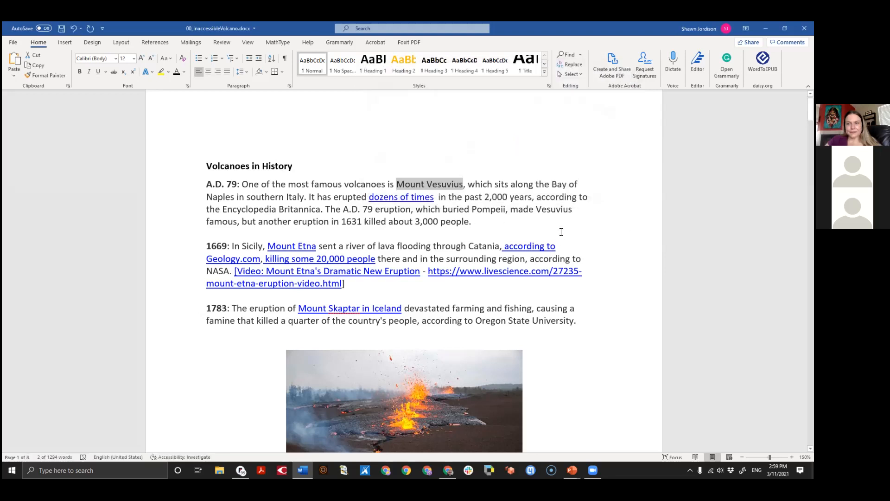
{"action": "right_click", "coordinate": [441, 184]}
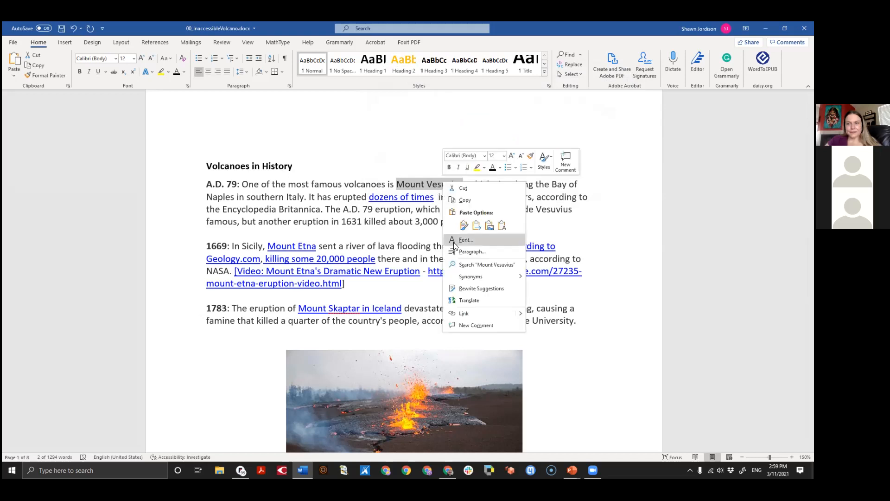
{"action": "left_click", "coordinate": [500, 314]}
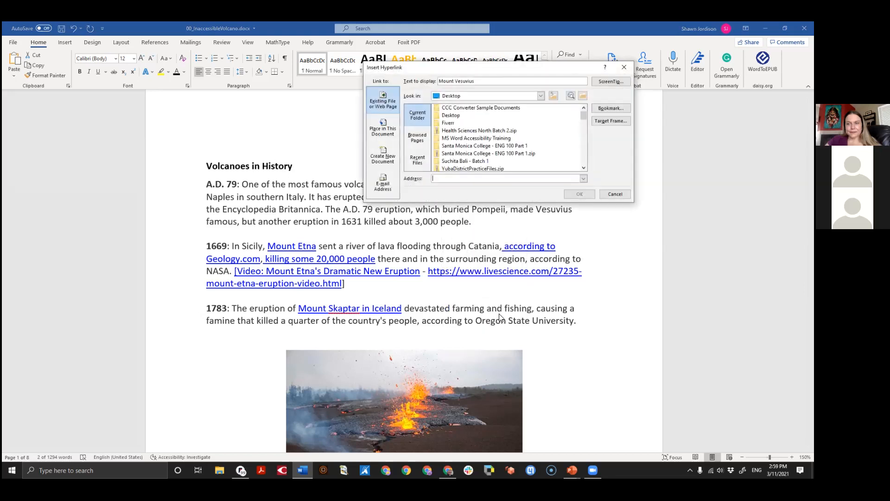
{"action": "right_click", "coordinate": [465, 177]}
{"action": "left_click", "coordinate": [473, 200]}
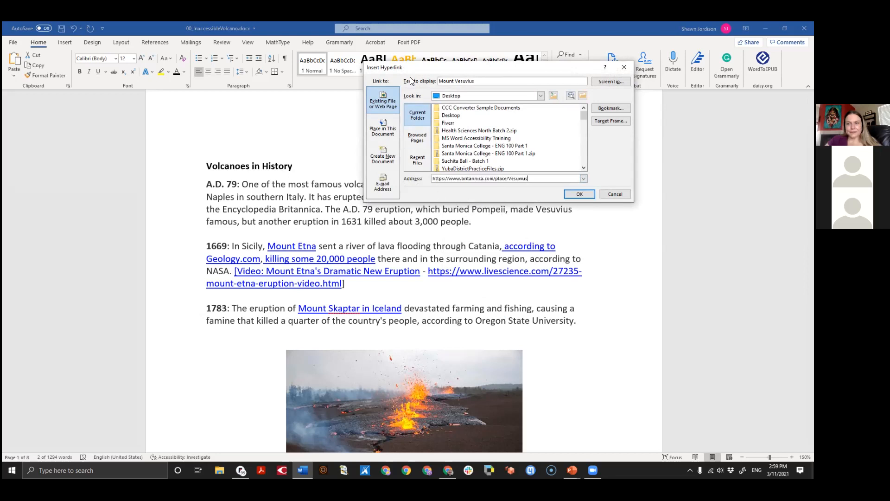
{"action": "left_click_drag", "start_coordinate": [408, 67], "coordinate": [409, 140]}
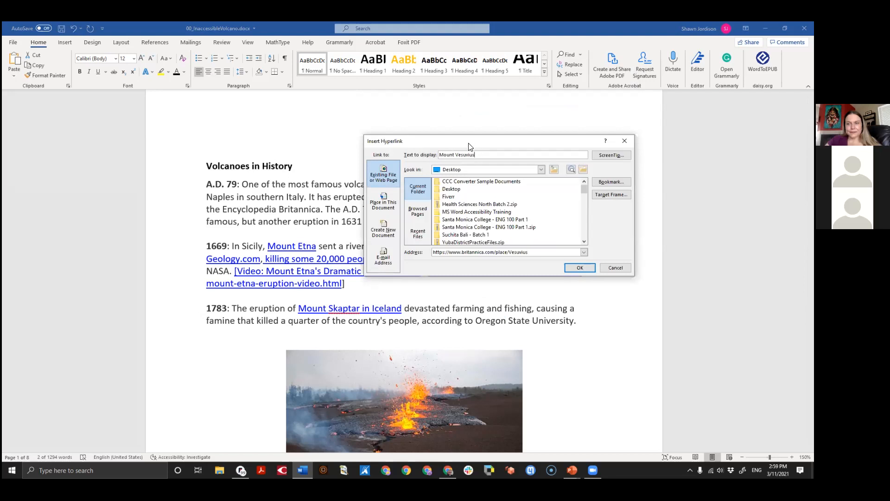
{"action": "left_click_drag", "start_coordinate": [469, 146], "coordinate": [441, 205]}
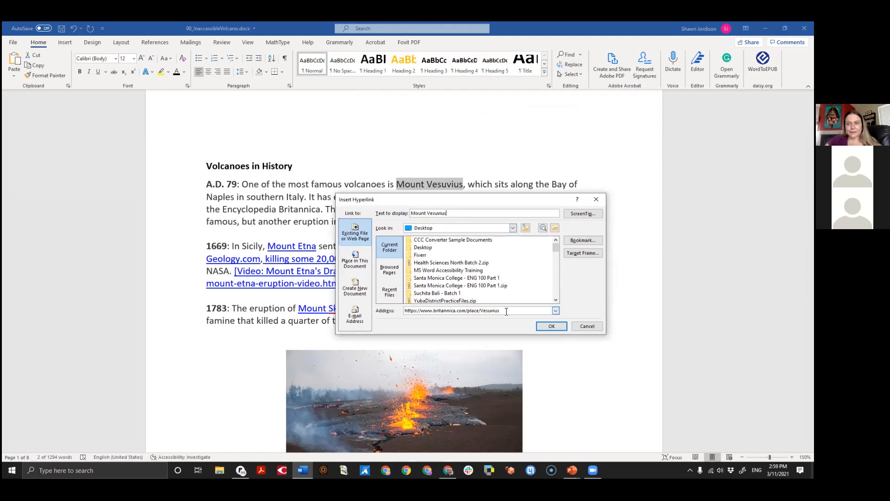
{"action": "left_click", "coordinate": [543, 326]}
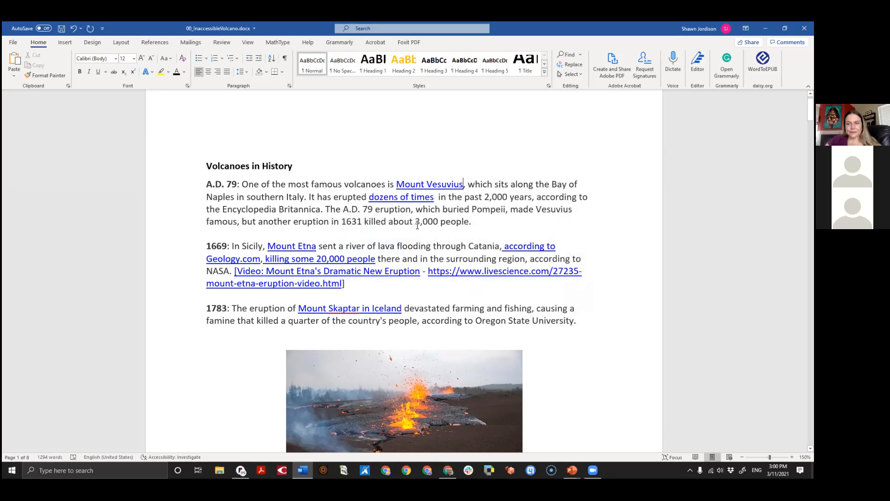
Examine the remaining hyperlinks on the first two pages for other web addresses written out in the text
{"action": "scroll", "coordinate": [416, 225], "scroll_direction": "down", "scroll_amount": 3}
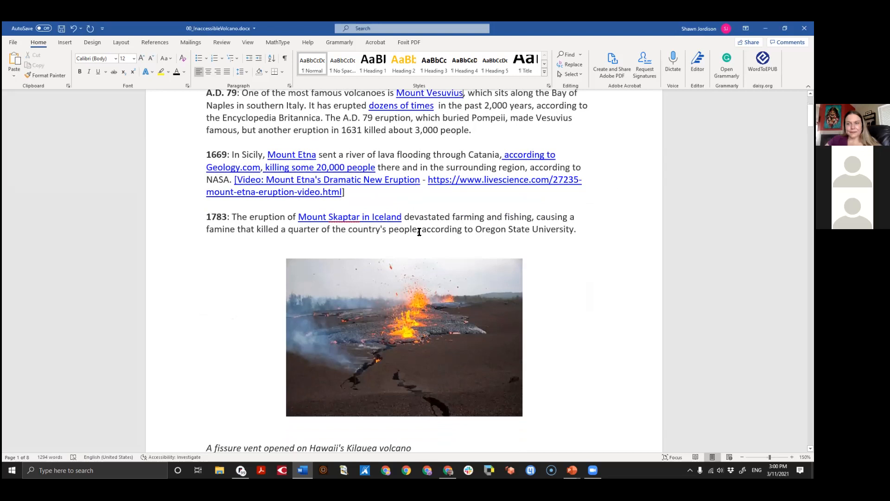
{"action": "scroll", "coordinate": [420, 232], "scroll_direction": "up", "scroll_amount": 1}
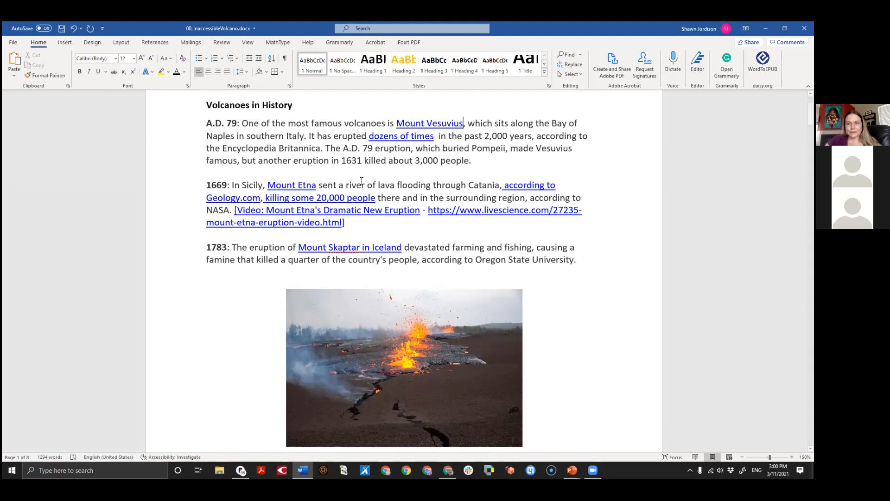
{"action": "left_click", "coordinate": [404, 170]}
{"action": "left_click", "coordinate": [437, 211]}
{"action": "scroll", "coordinate": [449, 213], "scroll_direction": "down", "scroll_amount": 5}
{"action": "scroll", "coordinate": [434, 299], "scroll_direction": "down", "scroll_amount": 1}
{"action": "left_click", "coordinate": [396, 341]}
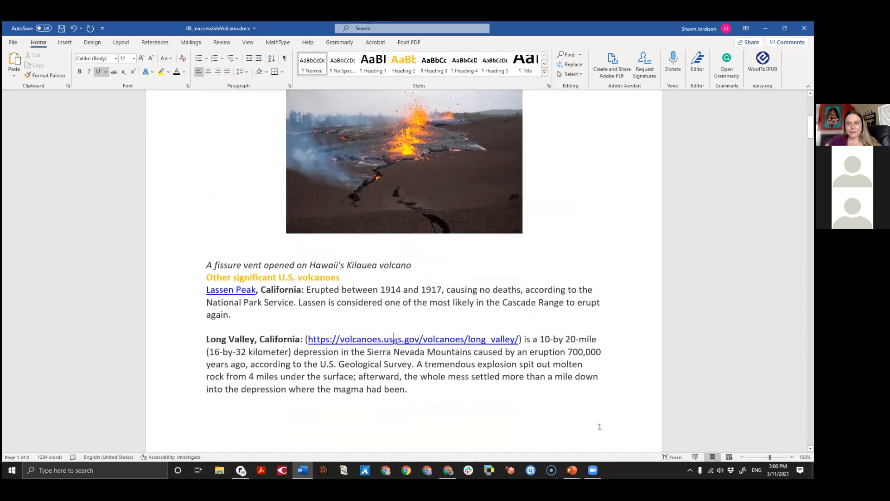
{"action": "scroll", "coordinate": [377, 323], "scroll_direction": "down", "scroll_amount": 5}
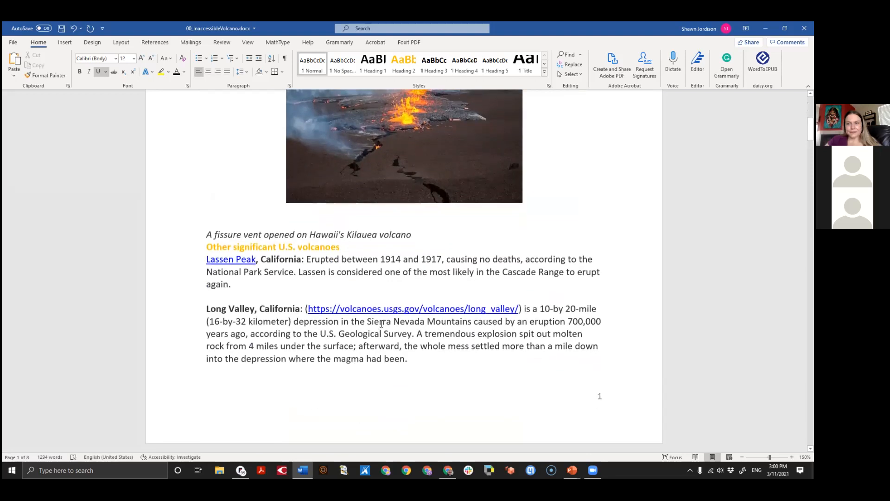
{"action": "scroll", "coordinate": [378, 333], "scroll_direction": "up", "scroll_amount": 1}
{"action": "scroll", "coordinate": [382, 324], "scroll_direction": "down", "scroll_amount": 4}
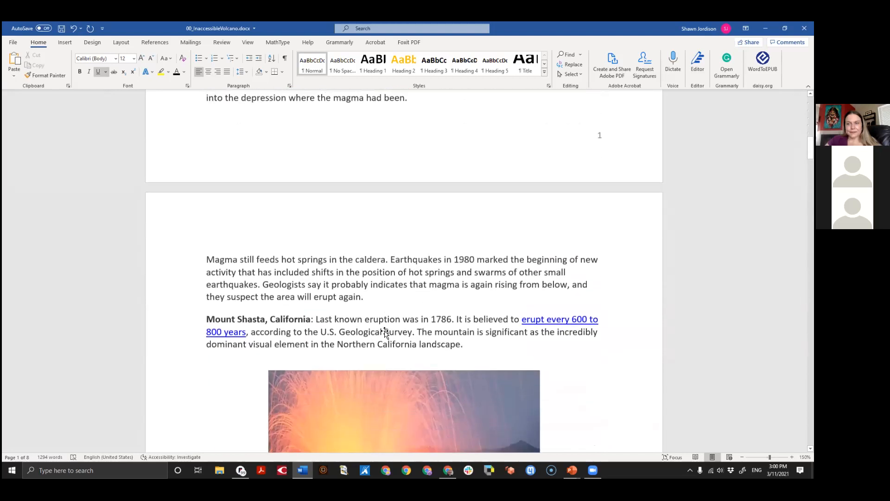
{"action": "scroll", "coordinate": [385, 330], "scroll_direction": "down", "scroll_amount": 6}
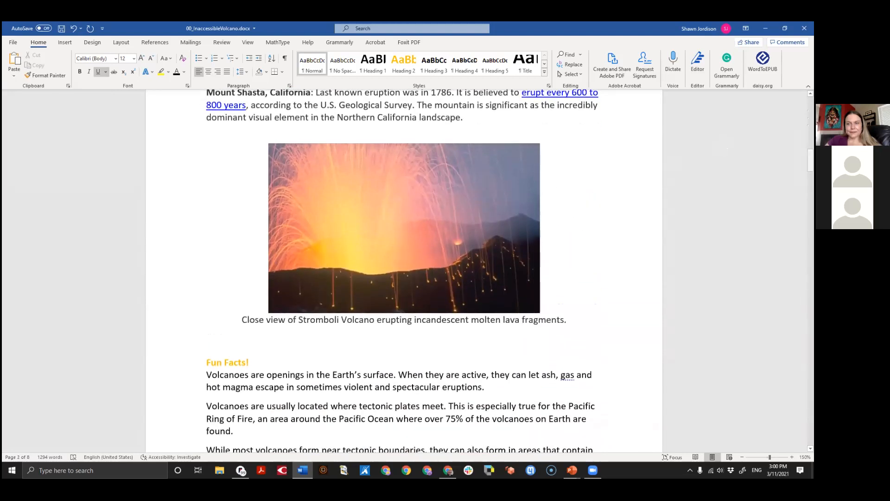
{"action": "left_click_drag", "start_coordinate": [810, 159], "coordinate": [811, 131]}
{"action": "left_click", "coordinate": [487, 303]}
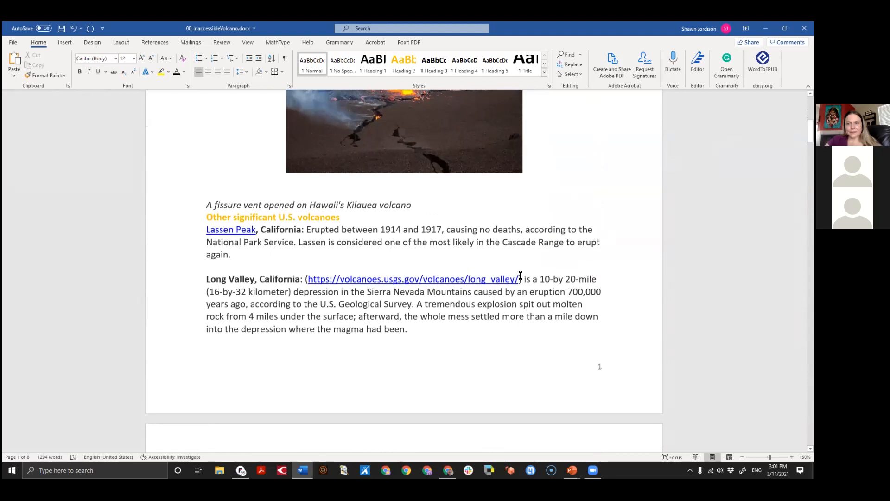
{"action": "left_click_drag", "start_coordinate": [519, 278], "coordinate": [308, 279]}
{"action": "key", "text": "ctrl+c"}
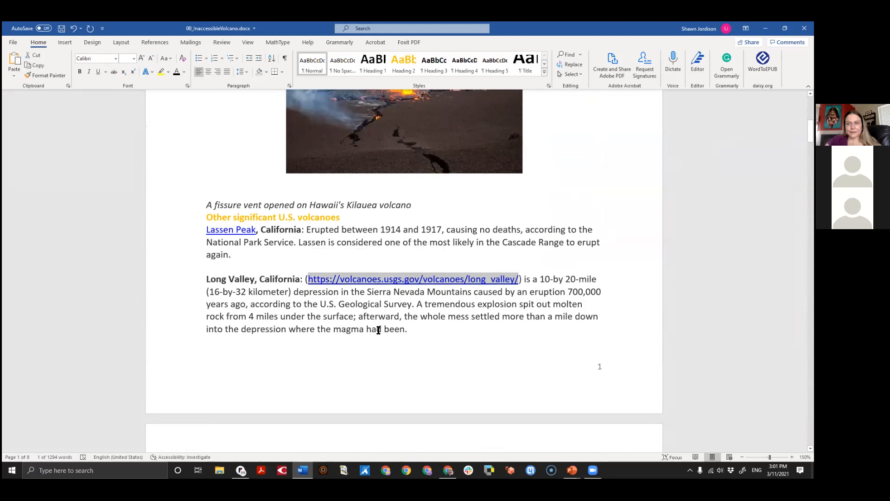
Delete the web address and its surrounding parentheses from the Long Valley, California paragraph
{"action": "key", "text": "Delete"}
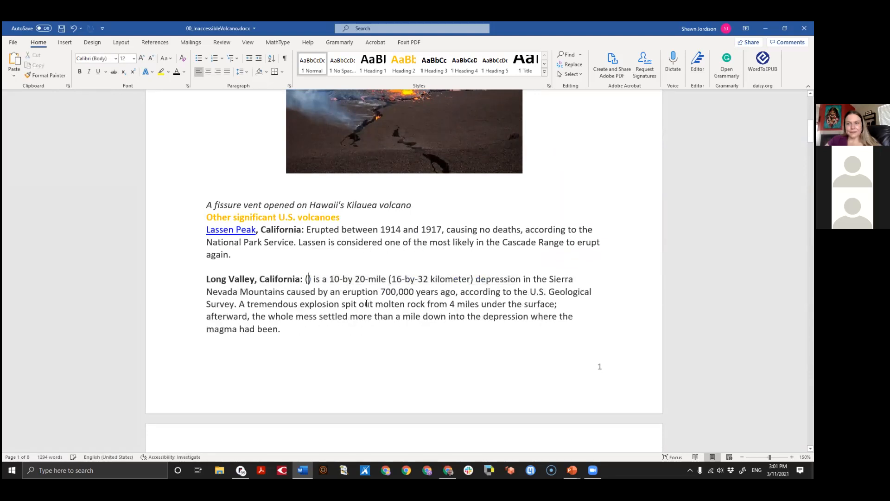
{"action": "key", "text": "BackSpace"}
{"action": "key", "text": "Delete"}
{"action": "key", "text": "Delete"}
{"action": "key", "text": "Left"}
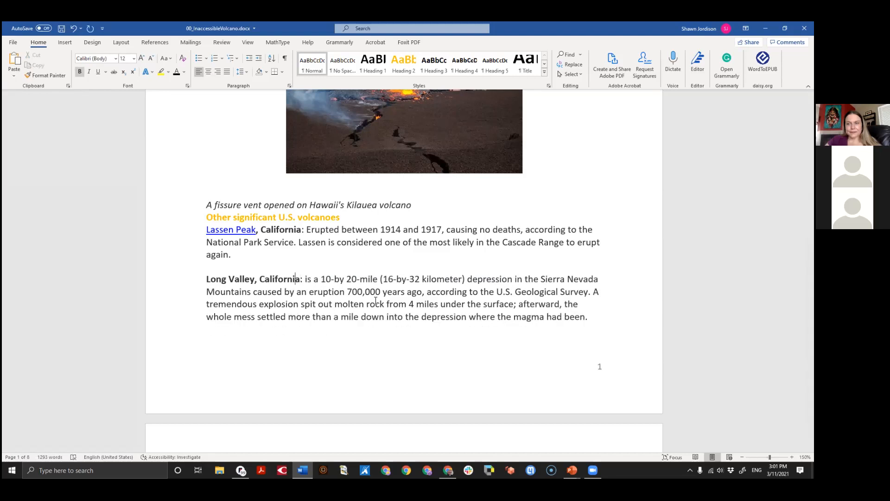
{"action": "key", "text": "shift+Left"}
{"action": "key", "text": "shift+Left"}
{"action": "key", "text": "shift+Left"}
{"action": "key", "text": "shift+Left"}
{"action": "key", "text": "shift+Left"}
{"action": "key", "text": "shift+Left"}
{"action": "key", "text": "shift+Left"}
{"action": "key", "text": "shift+Left"}
{"action": "key", "text": "shift+Left"}
{"action": "key", "text": "shift+Left"}
{"action": "key", "text": "shift+Left"}
{"action": "key", "text": "shift+Left"}
{"action": "key", "text": "shift+Left"}
{"action": "key", "text": "shift+Left"}
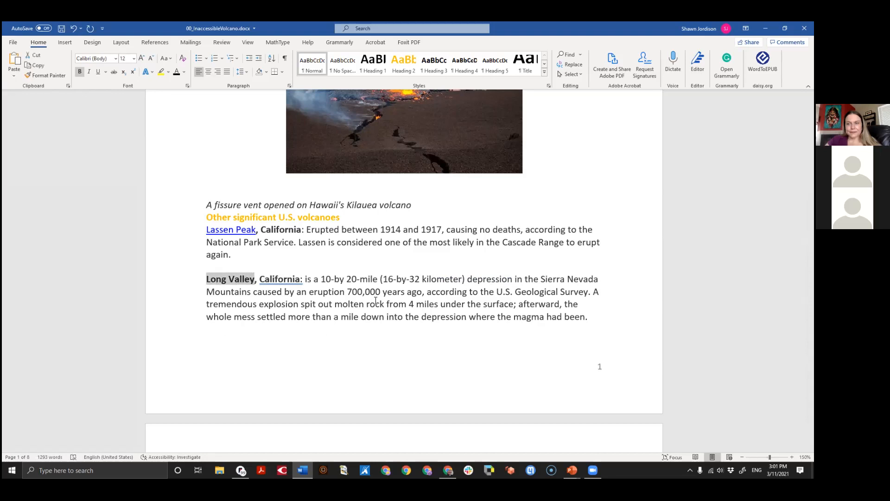
{"action": "key", "text": "Down"}
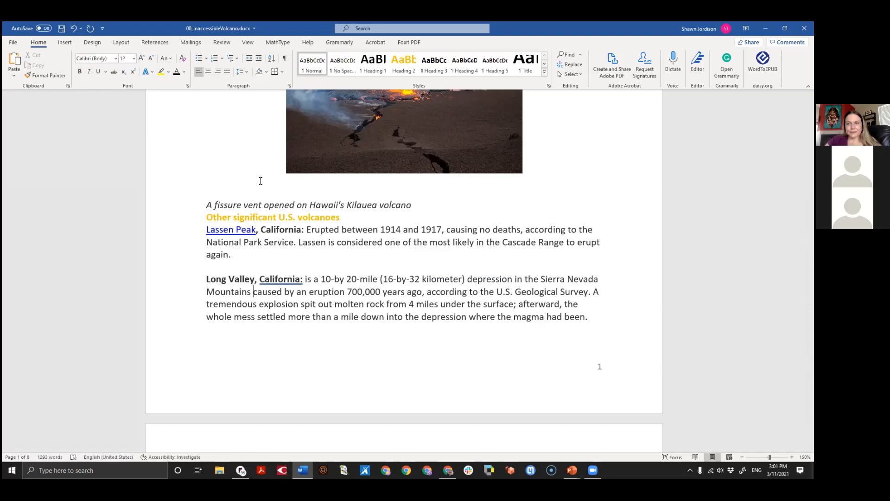
{"action": "left_click_drag", "start_coordinate": [254, 279], "coordinate": [206, 279]}
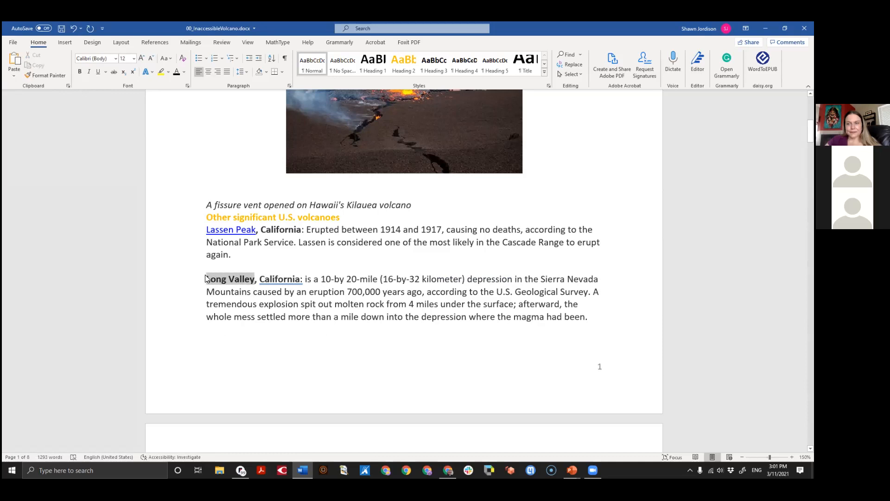
{"action": "right_click", "coordinate": [250, 281]}
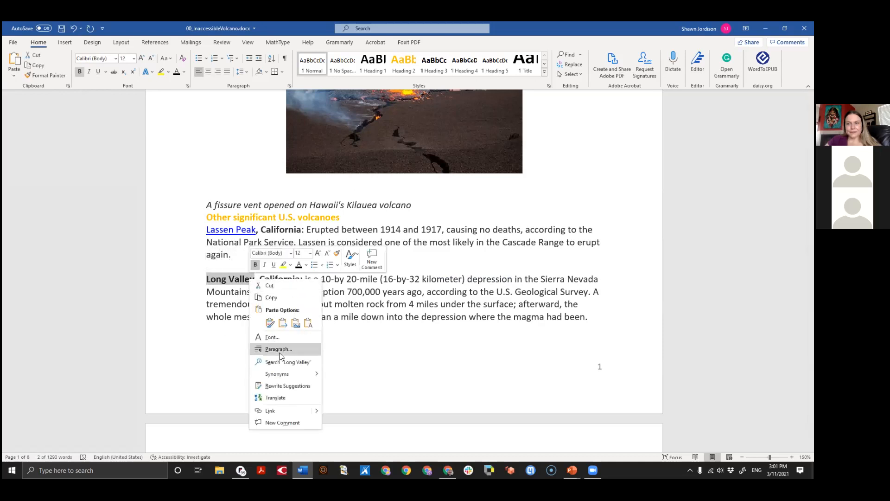
{"action": "left_click", "coordinate": [302, 411]}
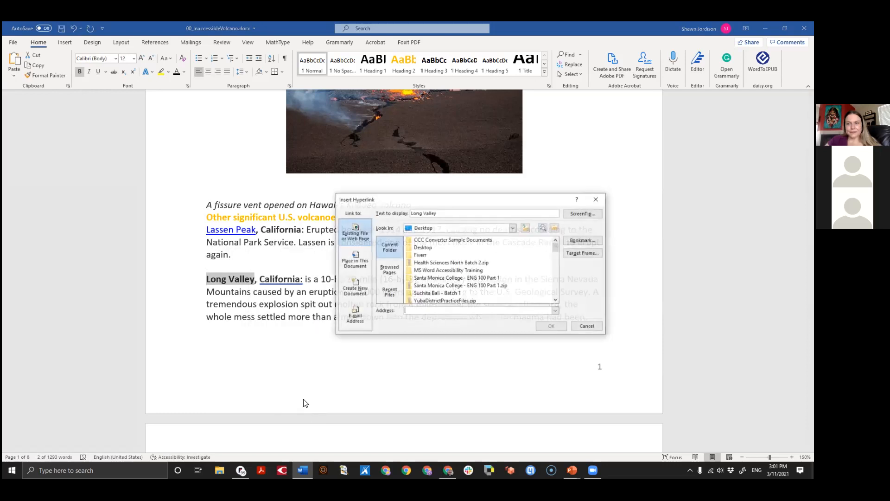
{"action": "right_click", "coordinate": [419, 310]}
{"action": "left_click", "coordinate": [440, 337]}
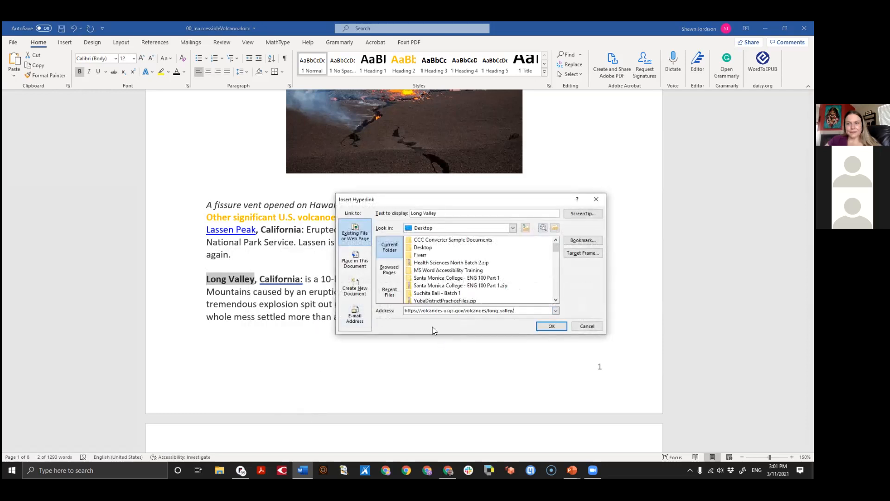
{"action": "left_click", "coordinate": [552, 326]}
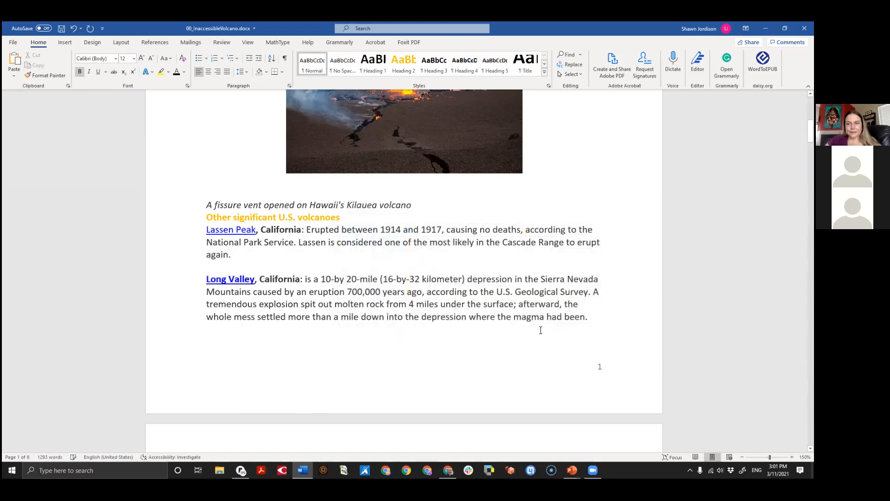
{"action": "left_click", "coordinate": [438, 312]}
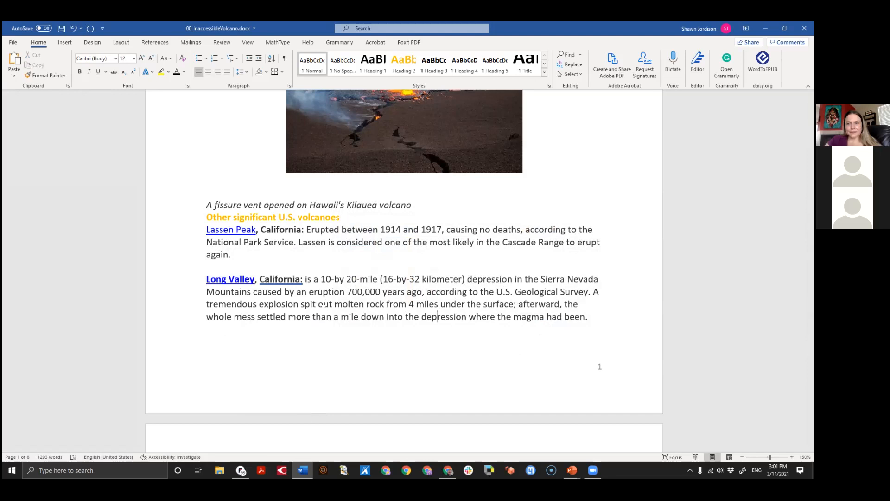
Add the line "Review this link for more info" below the 1783 paragraph on the first page
{"action": "scroll", "coordinate": [324, 302], "scroll_direction": "up", "scroll_amount": 1}
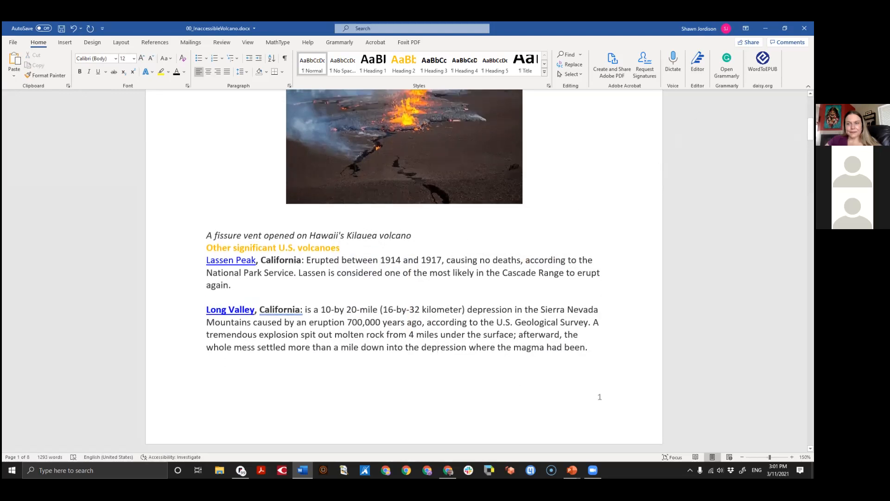
{"action": "scroll", "coordinate": [700, 222], "scroll_direction": "up", "scroll_amount": 8}
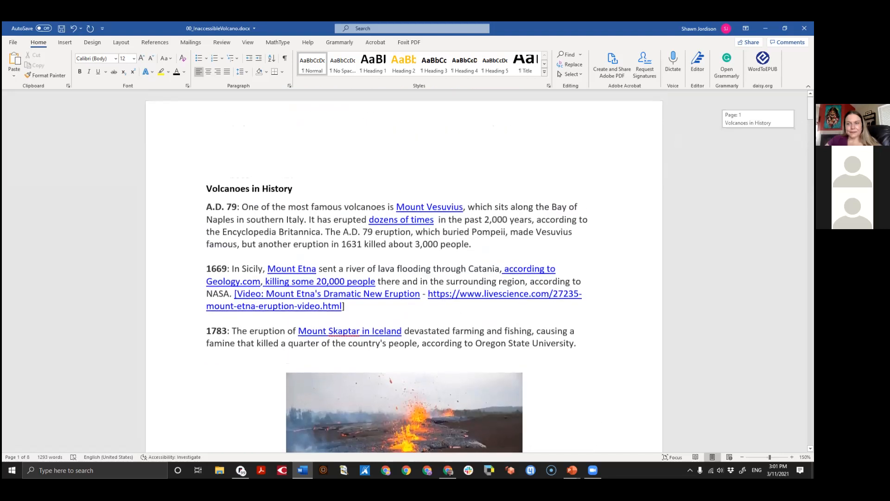
{"action": "scroll", "coordinate": [677, 231], "scroll_direction": "down", "scroll_amount": 2}
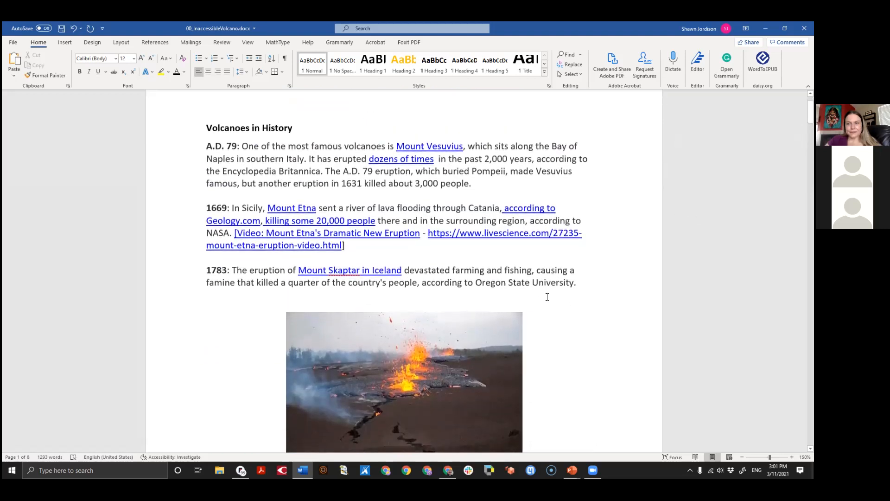
{"action": "scroll", "coordinate": [547, 297], "scroll_direction": "down", "scroll_amount": 2}
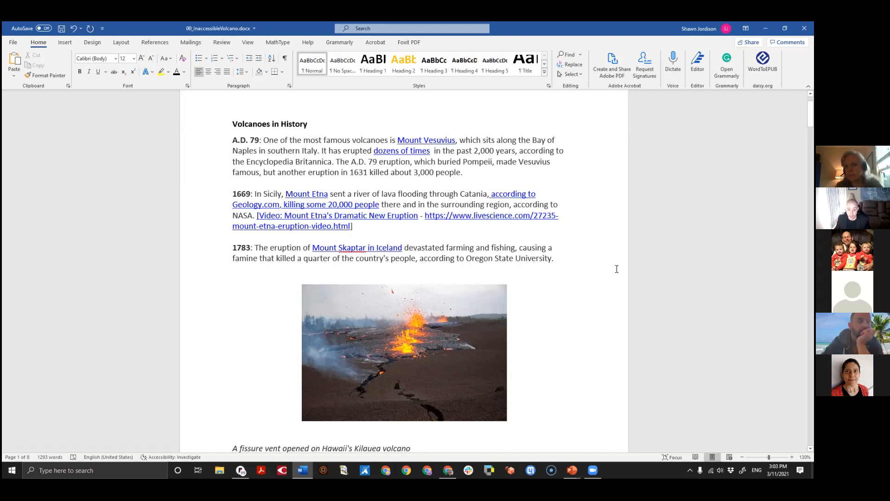
{"action": "key", "text": "Return"}
{"action": "type", "text": "Review this link for more info"}
{"action": "left_click_drag", "start_coordinate": [292, 281], "coordinate": [275, 284]}
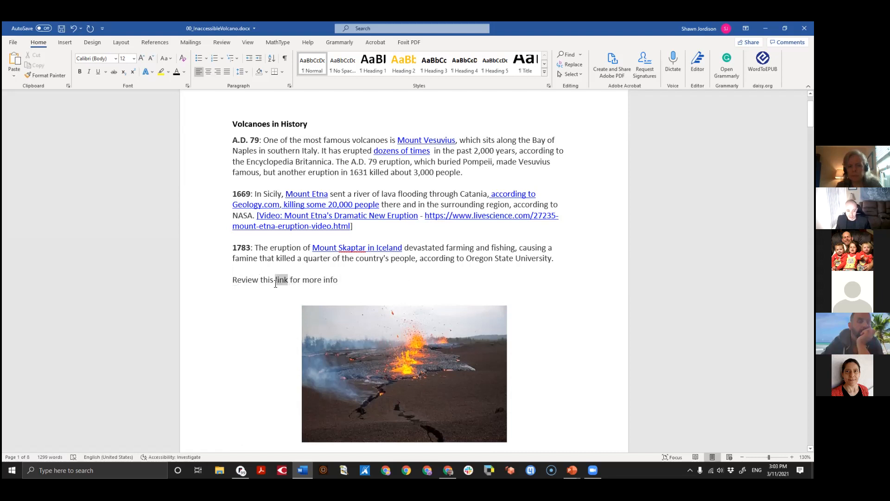
{"action": "key", "text": "ctrl+k"}
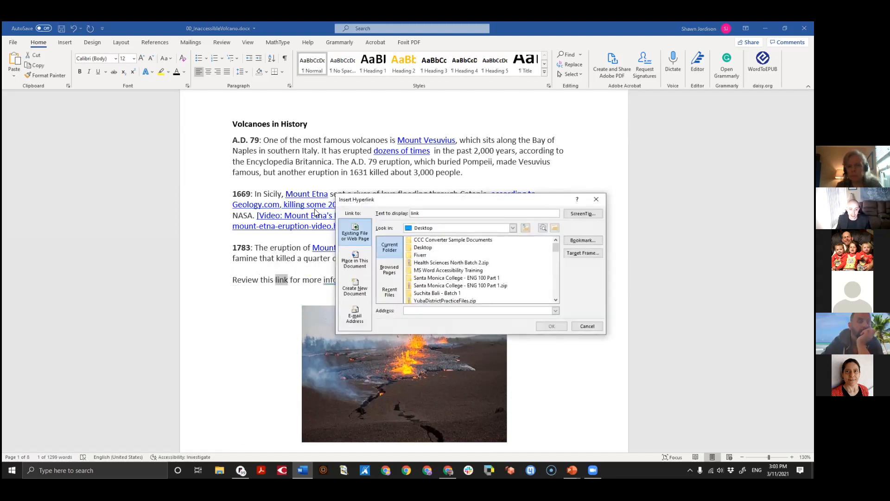
{"action": "type", "text": ".google.com/"}
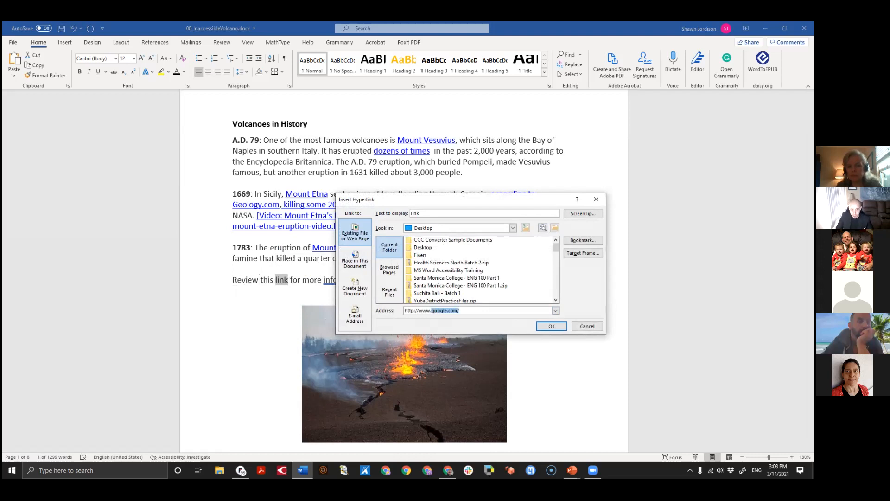
{"action": "key", "text": "Return"}
{"action": "left_click", "coordinate": [389, 268]}
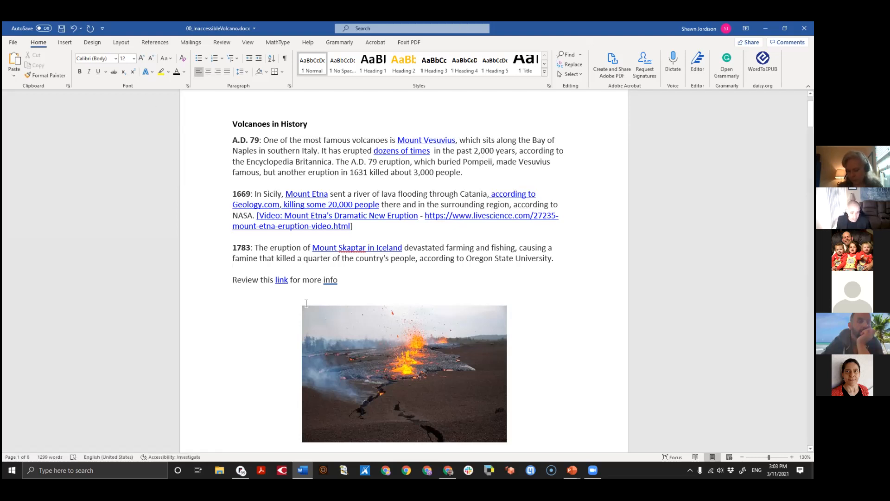
Add the line "Review the Accessibility Guidelines for more information" directly above the "Review this link for more info" line
{"action": "left_click_drag", "start_coordinate": [344, 285], "coordinate": [270, 291]}
{"action": "left_click", "coordinate": [271, 290]}
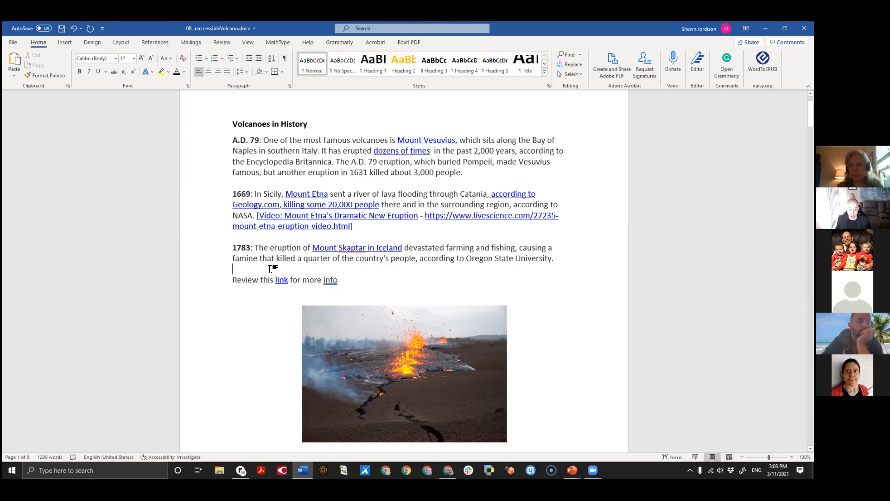
{"action": "key", "text": "Return"}
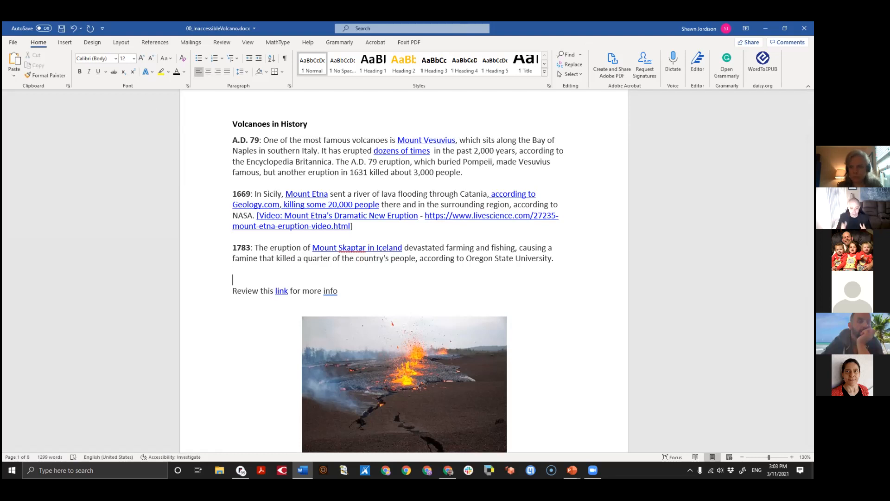
{"action": "type", "text": "Review the "}
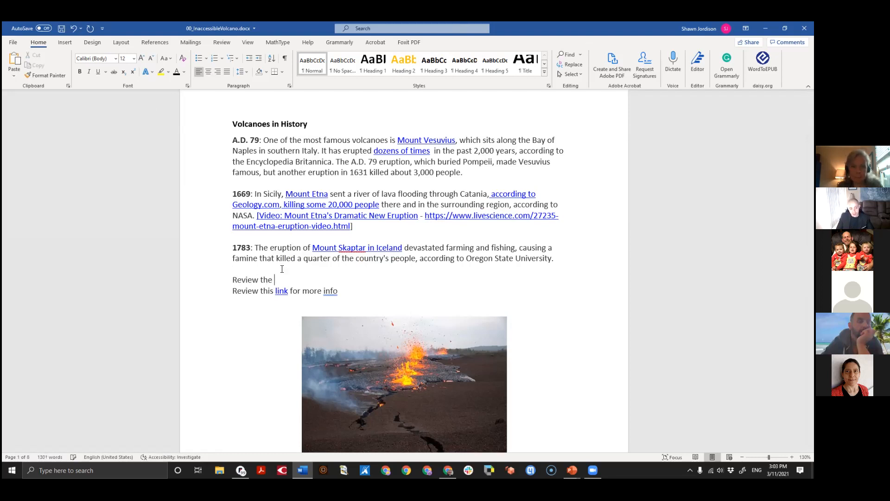
{"action": "type", "text": "Accessibilit"}
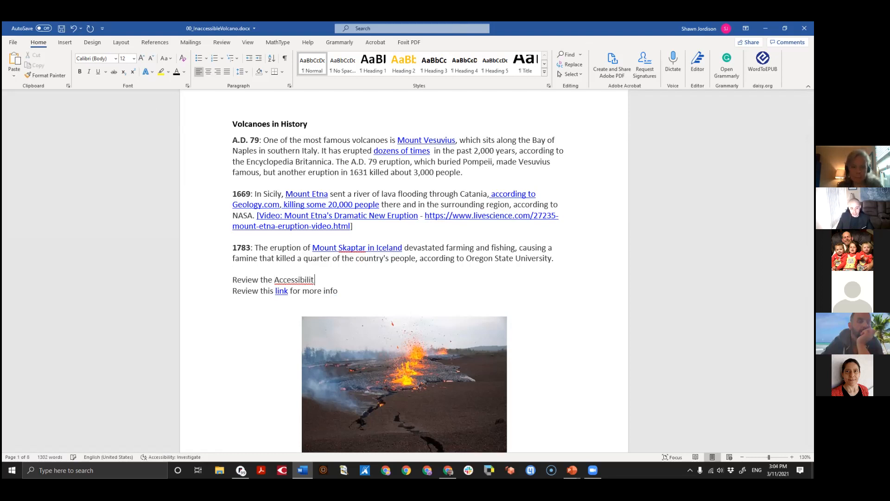
{"action": "type", "text": "y Guidelines for more information"}
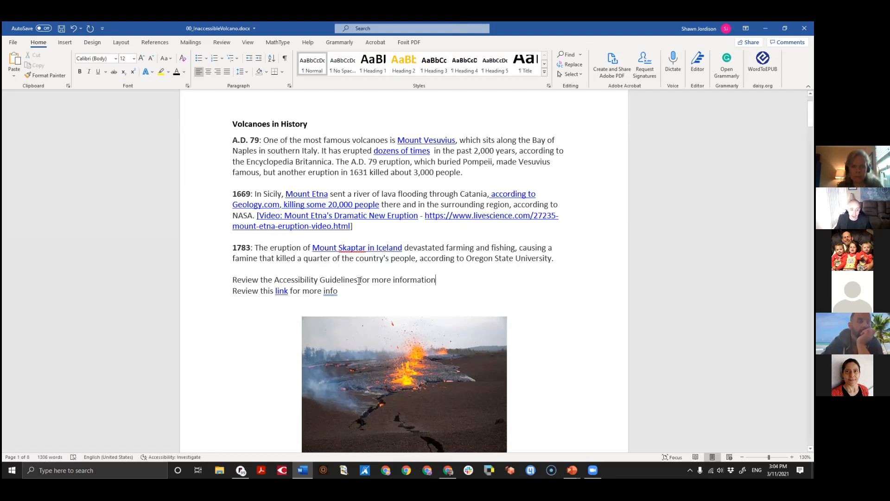
{"action": "left_click_drag", "start_coordinate": [358, 281], "coordinate": [274, 280]}
{"action": "left_click", "coordinate": [349, 280]}
{"action": "left_click_drag", "start_coordinate": [357, 280], "coordinate": [274, 279]}
{"action": "right_click", "coordinate": [311, 281]}
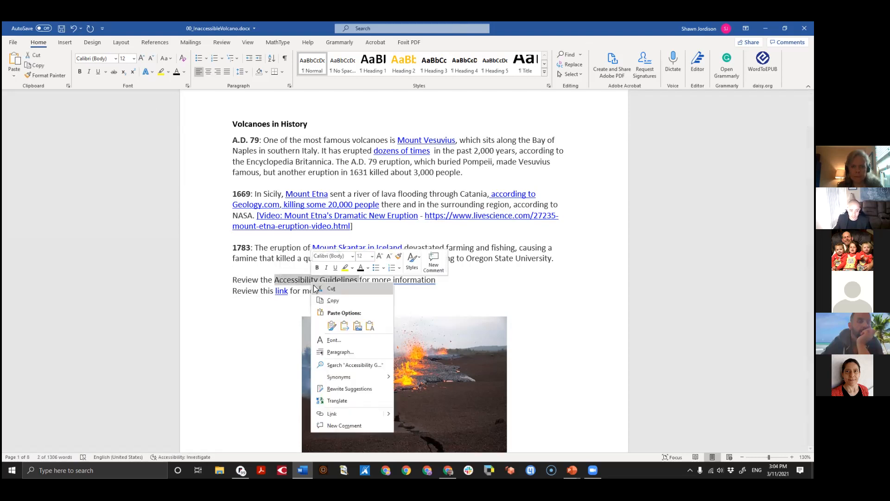
{"action": "left_click", "coordinate": [355, 413]}
{"action": "type", "text": "www.google.com/"}
{"action": "key", "text": "Return"}
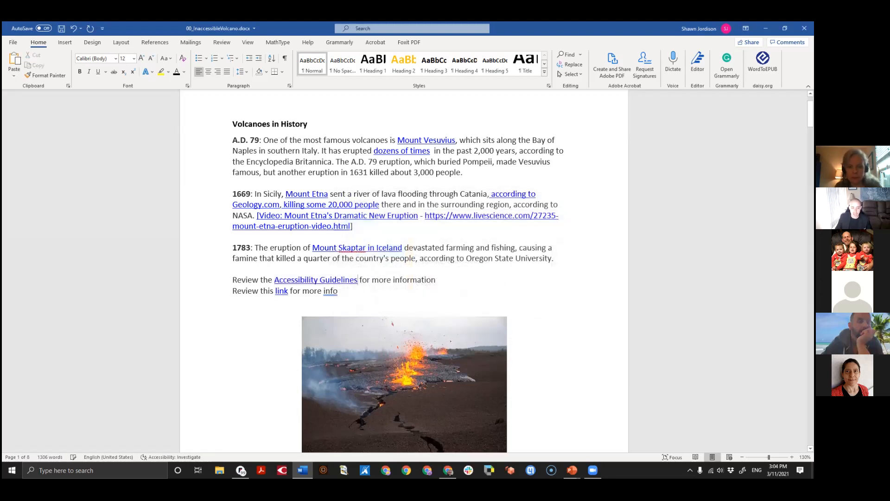
Insert two blank lines between the "Accessibility Guidelines" line and the "Review this link for more info" line
{"action": "left_click", "coordinate": [344, 291]}
{"action": "left_click", "coordinate": [229, 292]}
{"action": "key", "text": "Return"}
{"action": "key", "text": "Return"}
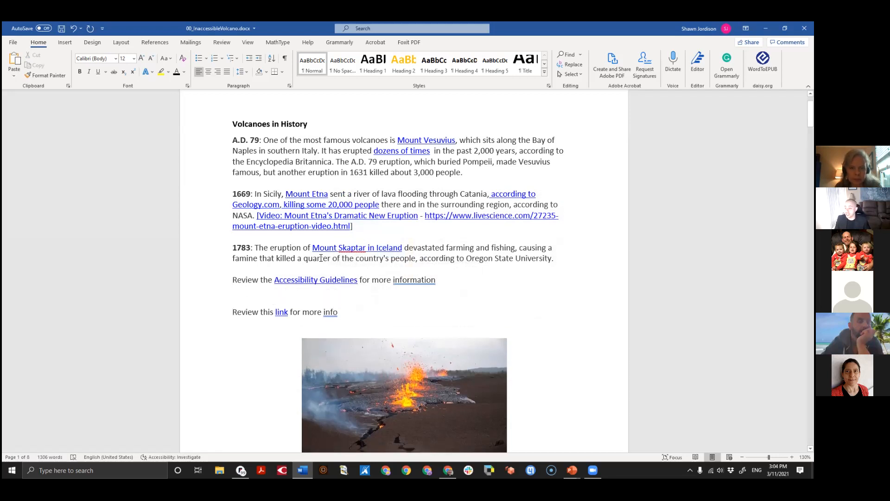
Delete the "Review this link for more info" example line above the lava picture
{"action": "key", "text": "Delete"}
{"action": "key", "text": "Delete"}
{"action": "key", "text": "Delete"}
{"action": "key", "text": "Delete"}
{"action": "key", "text": "Delete"}
{"action": "key", "text": "Delete"}
{"action": "key", "text": "Delete"}
{"action": "key", "text": "Delete"}
{"action": "key", "text": "Delete"}
{"action": "key", "text": "Delete"}
{"action": "key", "text": "Delete"}
{"action": "key", "text": "Delete"}
{"action": "key", "text": "Delete"}
{"action": "key", "text": "Delete"}
{"action": "key", "text": "Delete"}
{"action": "key", "text": "Delete"}
{"action": "key", "text": "Delete"}
{"action": "key", "text": "Delete"}
{"action": "key", "text": "Delete"}
{"action": "key", "text": "Delete"}
{"action": "key", "text": "Delete"}
{"action": "key", "text": "Delete"}
{"action": "key", "text": "Delete"}
{"action": "key", "text": "Delete"}
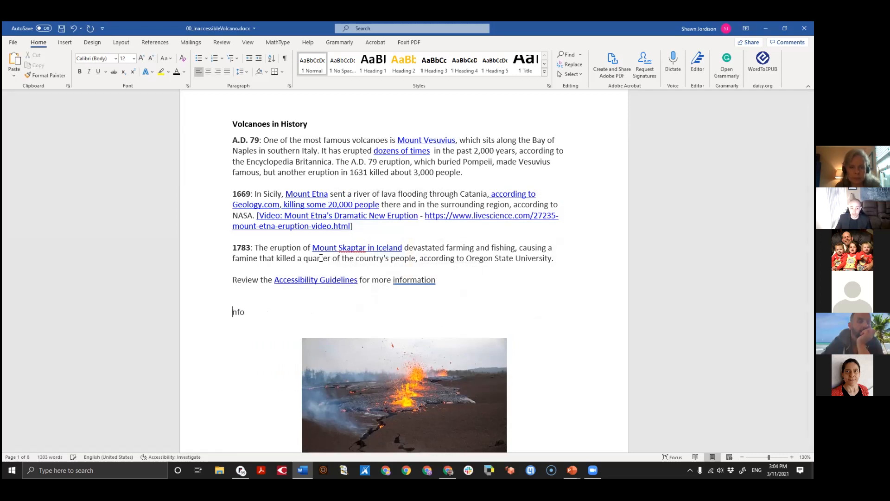
{"action": "key", "text": "Delete"}
{"action": "key", "text": "Delete"}
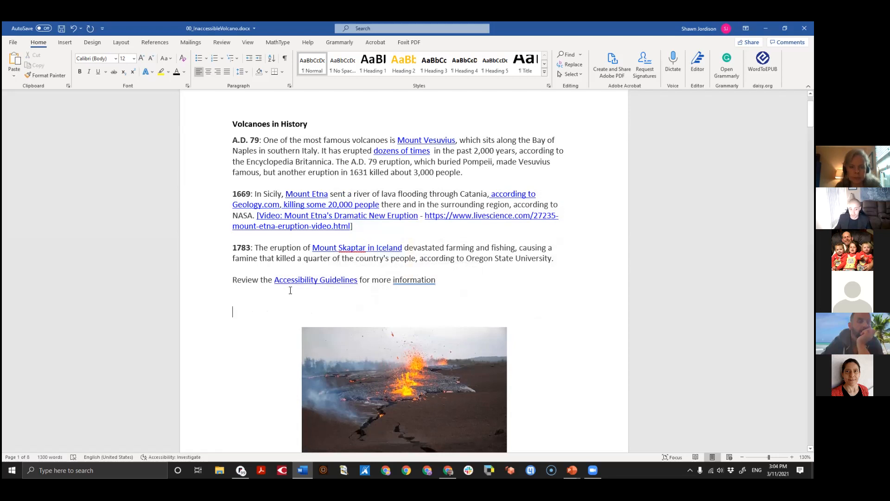
Delete the "Review the Accessibility Guidelines for more information" example line below the 1783 paragraph
{"action": "left_click_drag", "start_coordinate": [233, 280], "coordinate": [389, 287]}
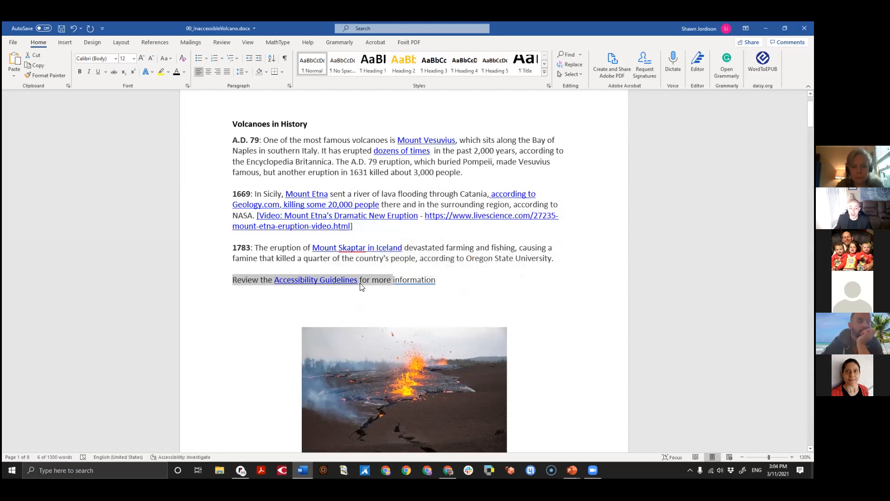
{"action": "left_click", "coordinate": [360, 283]}
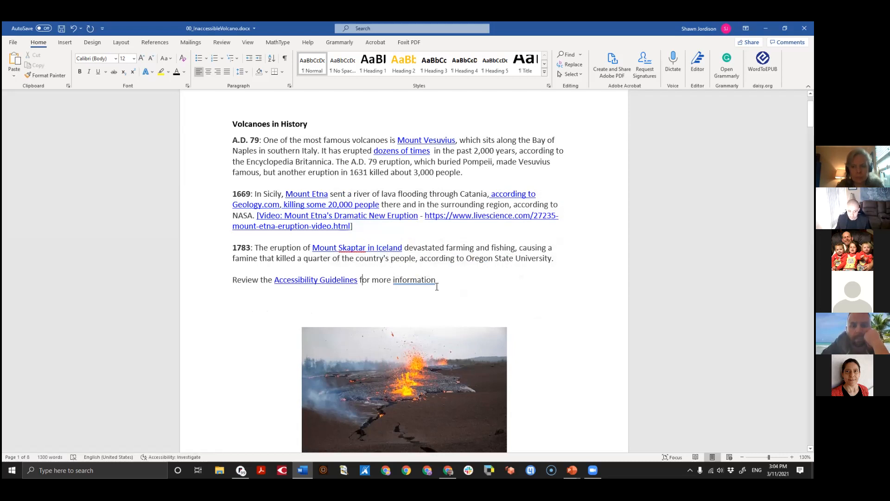
{"action": "left_click", "coordinate": [206, 280]}
{"action": "key", "text": "Delete"}
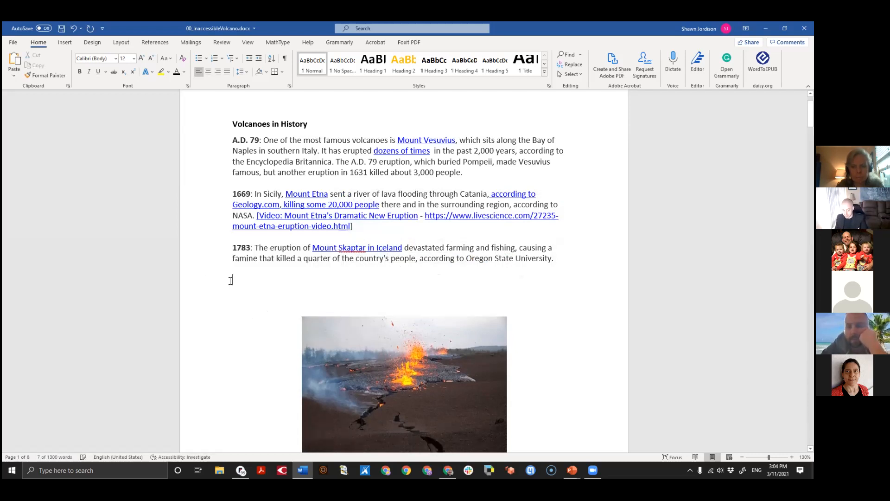
{"action": "left_click", "coordinate": [278, 160]}
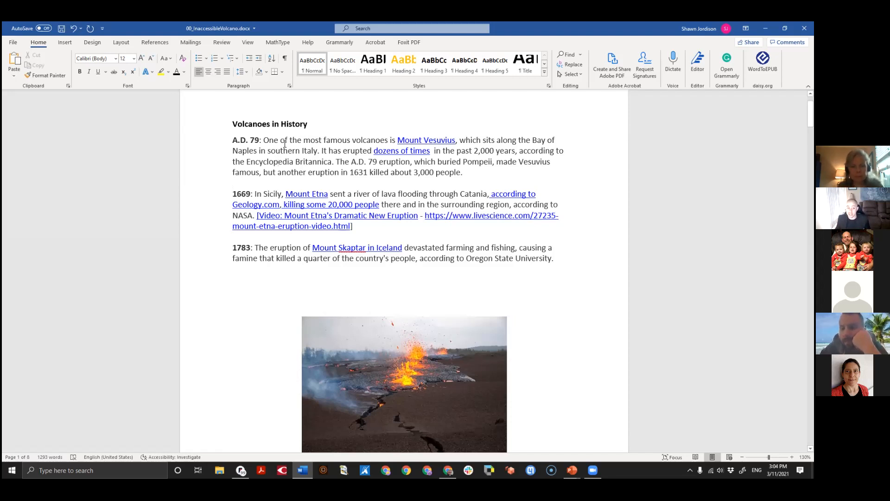
{"action": "left_click_drag", "start_coordinate": [238, 142], "coordinate": [460, 271]}
{"action": "left_click", "coordinate": [262, 139]}
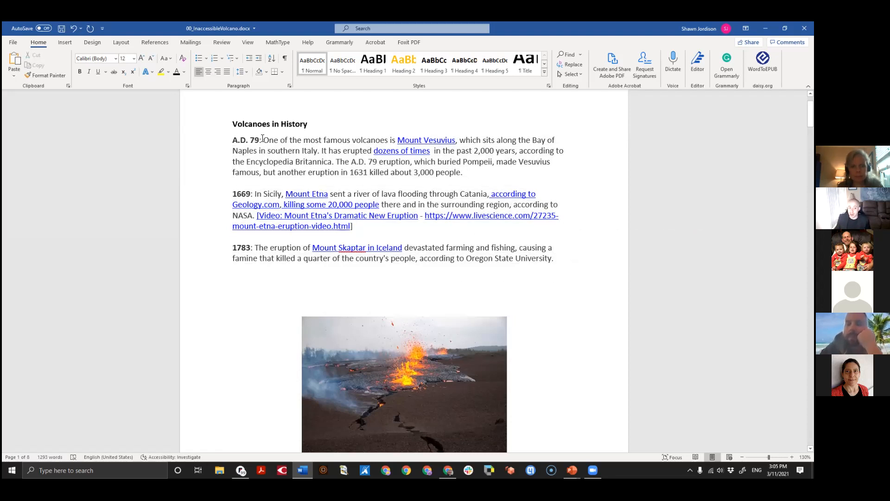
{"action": "left_click_drag", "start_coordinate": [234, 141], "coordinate": [247, 142]}
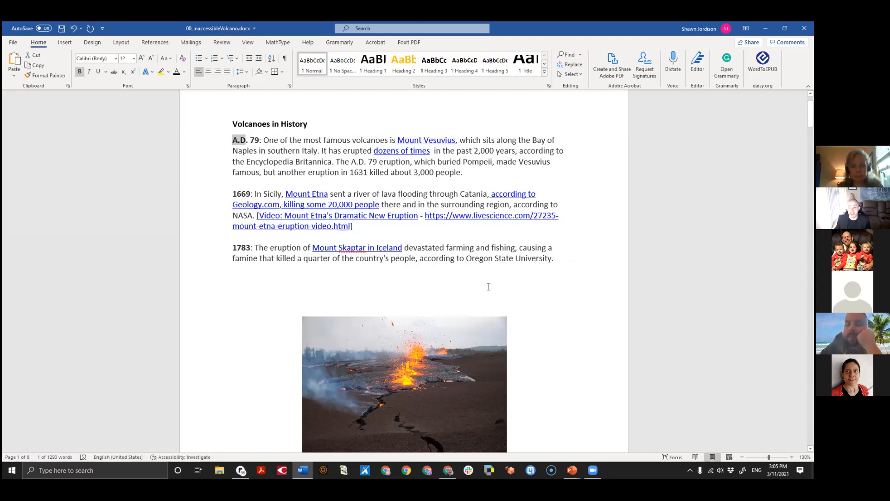
{"action": "left_click", "coordinate": [471, 280]}
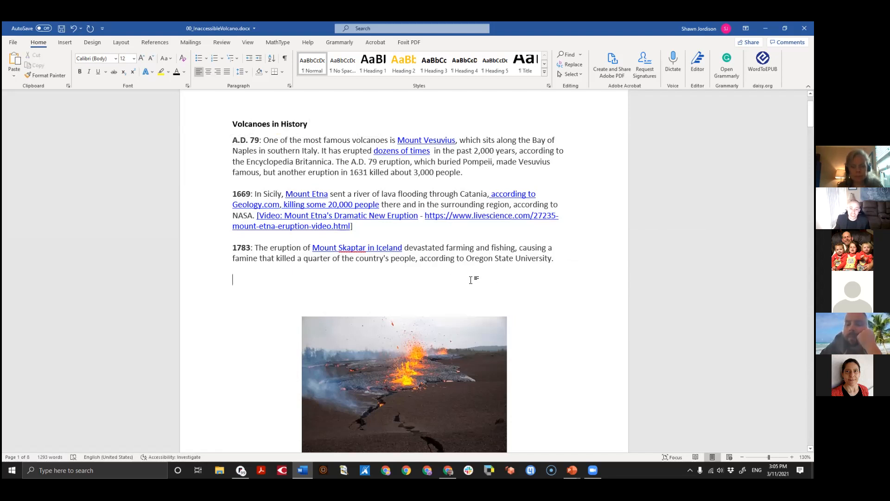
Format the A.D. 79, 1669 and 1783 paragraphs under Volcanoes in History as a bulleted list with solid round bullets
{"action": "left_click_drag", "start_coordinate": [561, 256], "coordinate": [227, 137]}
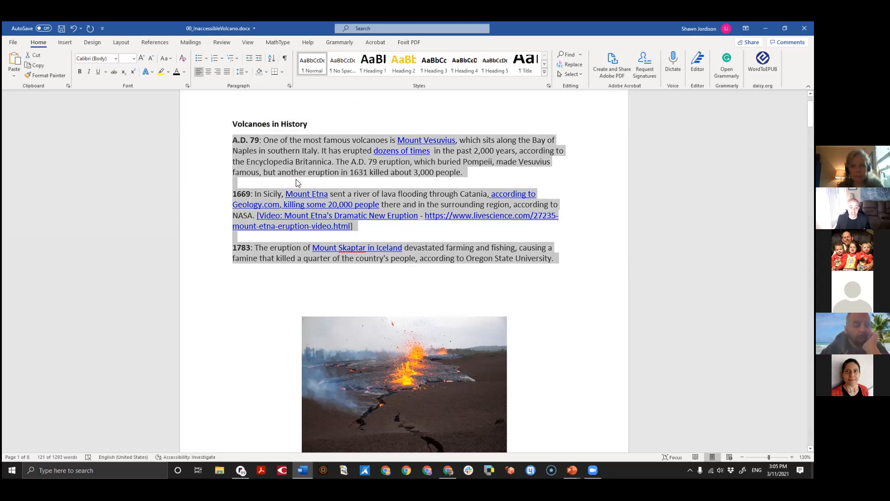
{"action": "left_click", "coordinate": [250, 155]}
{"action": "left_click_drag", "start_coordinate": [233, 139], "coordinate": [558, 260]}
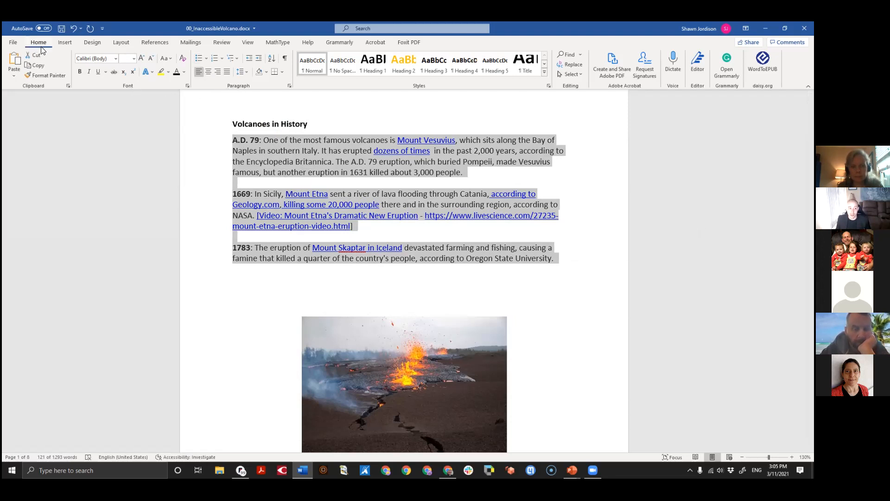
{"action": "left_click", "coordinate": [197, 59]}
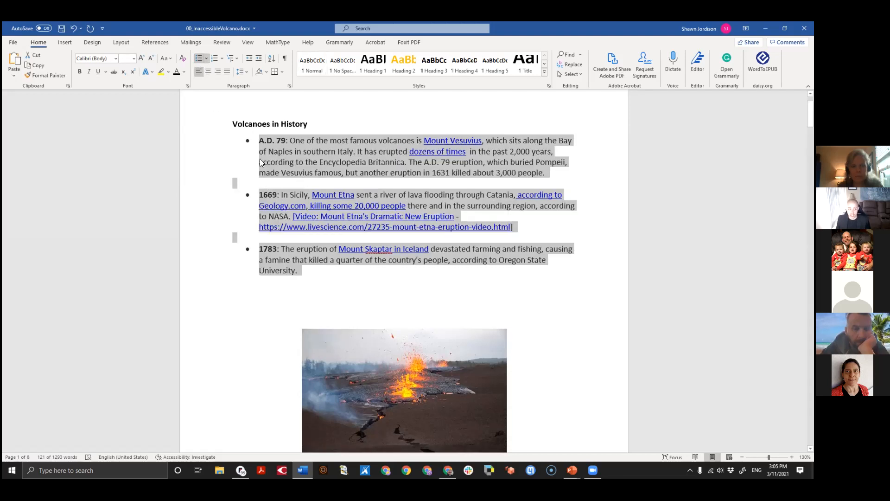
{"action": "left_click", "coordinate": [207, 59]}
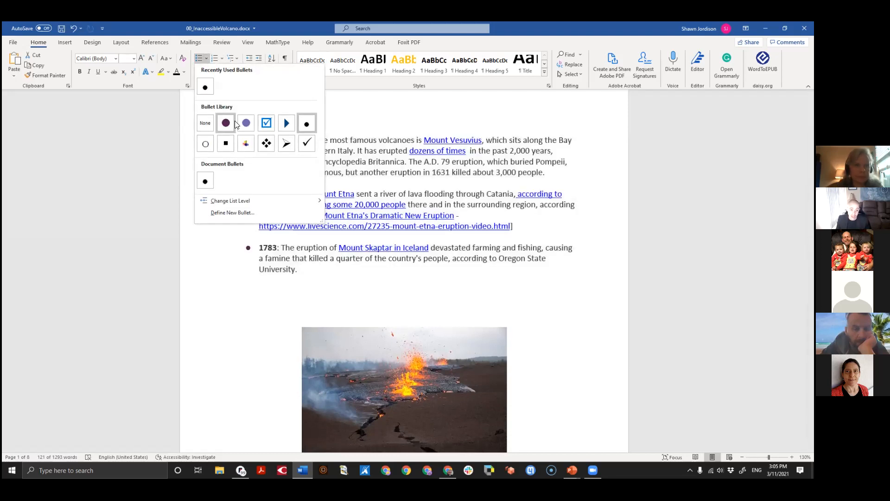
{"action": "left_click", "coordinate": [205, 180]}
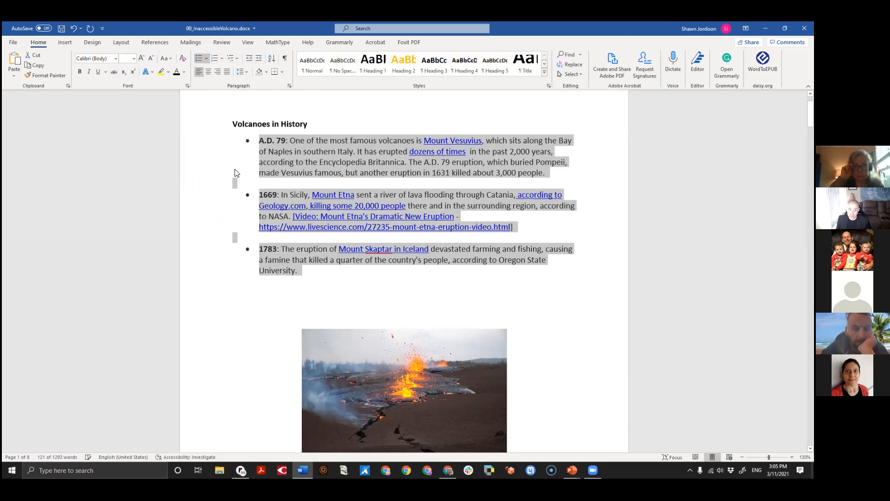
Remove the blank lines separating the A.D. 79, 1669 and 1783 bullet items
{"action": "left_click", "coordinate": [267, 184]}
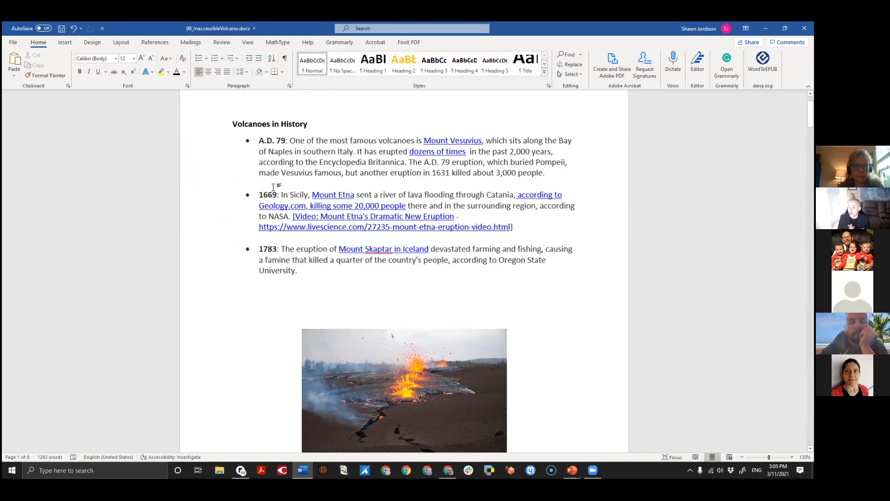
{"action": "key", "text": "ctrl+z"}
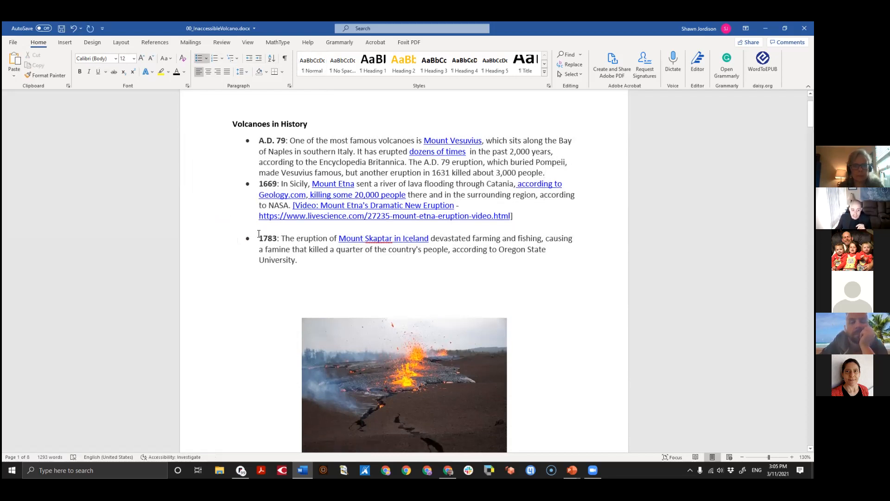
{"action": "left_click_drag", "start_coordinate": [235, 221], "coordinate": [237, 271]}
{"action": "left_click_drag", "start_coordinate": [259, 184], "coordinate": [307, 270]}
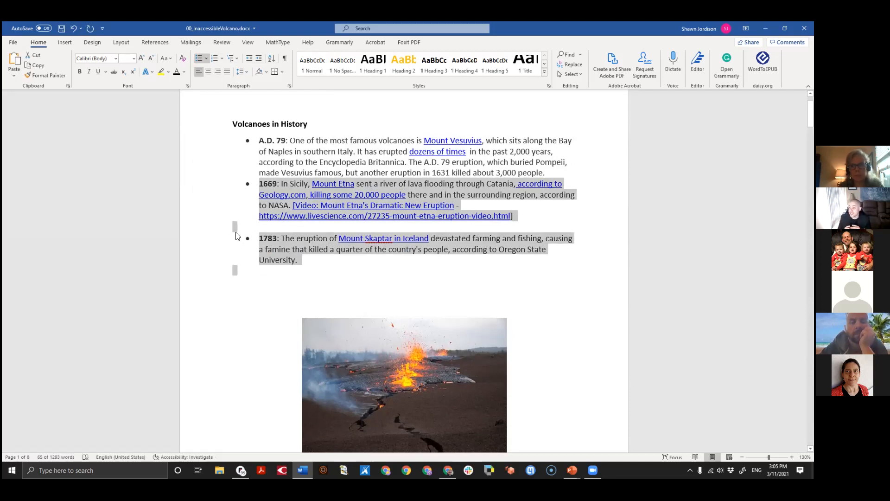
{"action": "left_click", "coordinate": [294, 226]}
{"action": "key", "text": "BackSpace"}
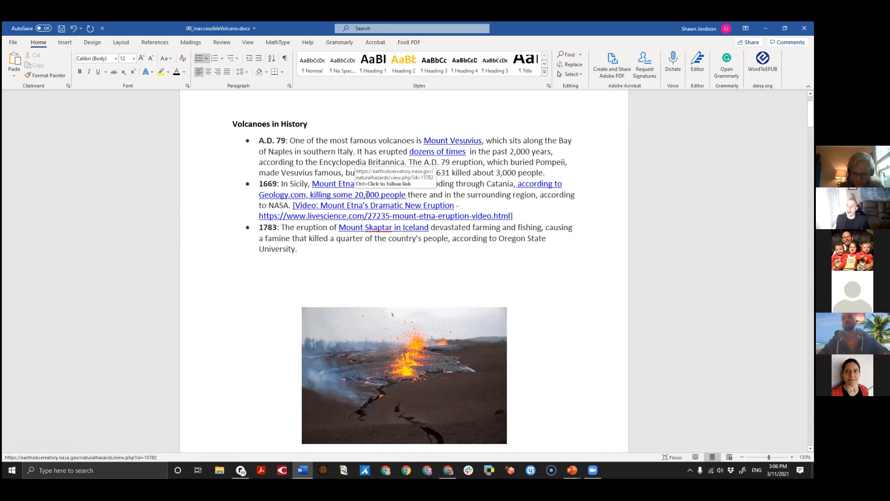
Look through the rest of the volcano document, from the lava picture to the Fig. 1 maps
{"action": "scroll", "coordinate": [379, 251], "scroll_direction": "down", "scroll_amount": 1}
{"action": "scroll", "coordinate": [379, 252], "scroll_direction": "down", "scroll_amount": 6}
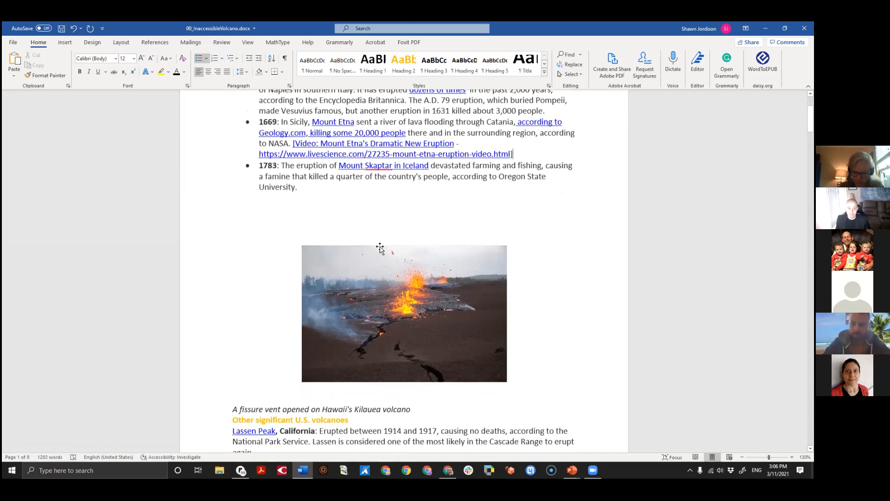
{"action": "scroll", "coordinate": [377, 258], "scroll_direction": "down", "scroll_amount": 2}
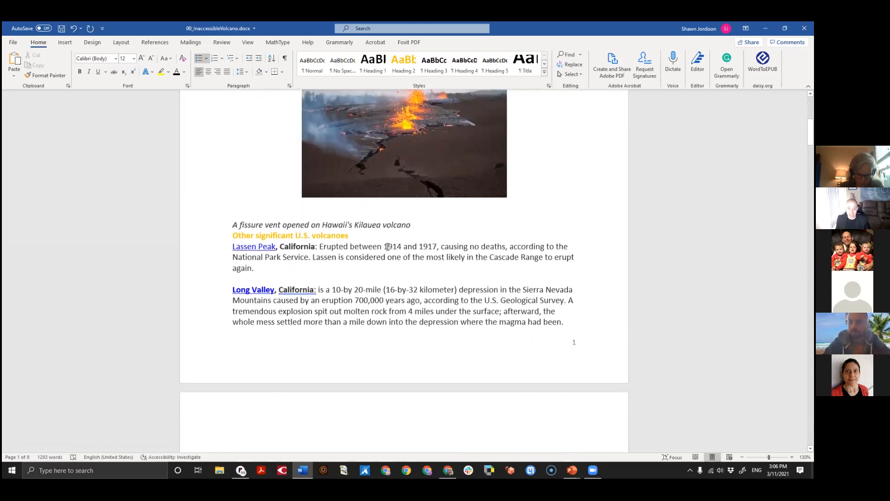
{"action": "left_click_drag", "start_coordinate": [810, 132], "coordinate": [810, 187]}
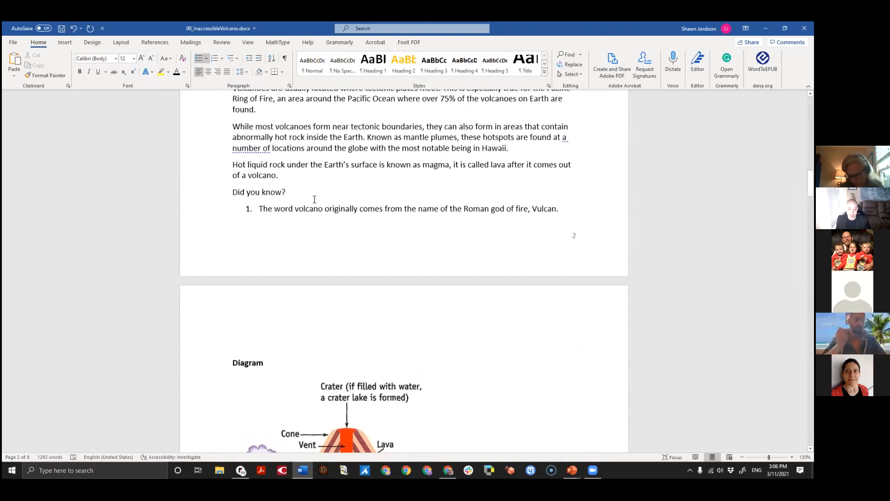
{"action": "scroll", "coordinate": [318, 234], "scroll_direction": "down", "scroll_amount": 10}
{"action": "left_click_drag", "start_coordinate": [811, 202], "coordinate": [810, 333]}
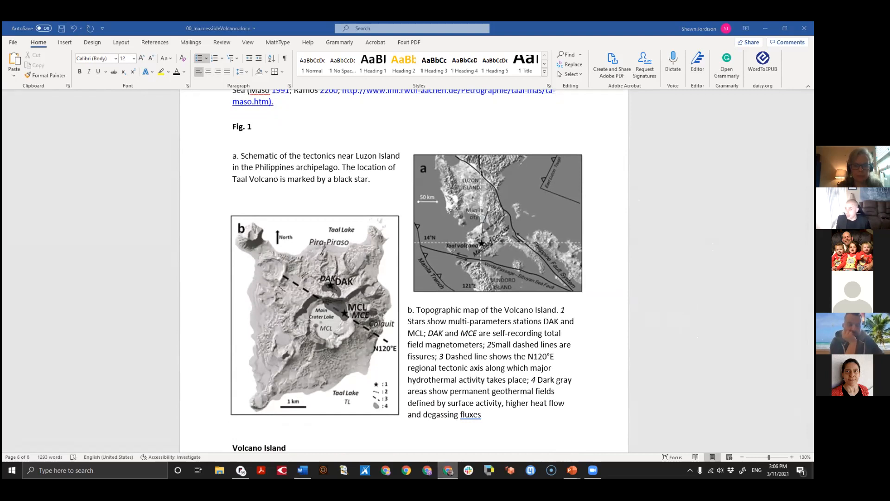
Switch to Chrome and locate the "Microsoft Word Accessibility - Yuba Woodland Hills" section on the CCC Accessibility Center's Presentations page
{"action": "key", "text": "alt+Tab"}
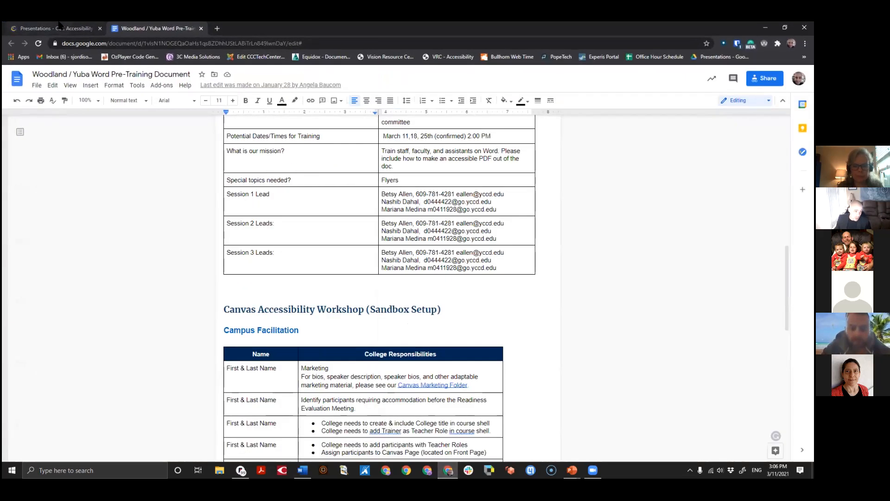
{"action": "left_click", "coordinate": [55, 29]}
{"action": "left_click", "coordinate": [223, 42]}
{"action": "double_click", "coordinate": [216, 43]}
{"action": "key", "text": "ctrl+a"}
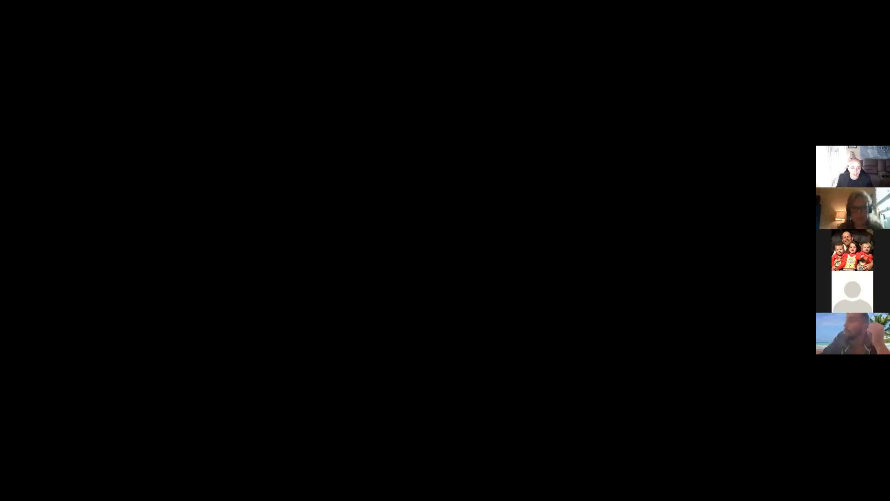
{"action": "scroll", "coordinate": [533, 154], "scroll_direction": "up", "scroll_amount": 5}
{"action": "scroll", "coordinate": [535, 199], "scroll_direction": "up", "scroll_amount": 6}
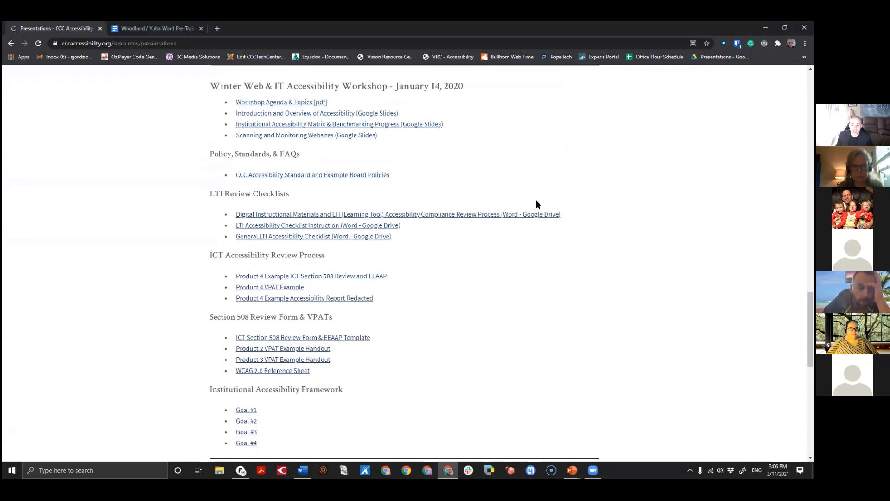
{"action": "scroll", "coordinate": [408, 262], "scroll_direction": "up", "scroll_amount": 20}
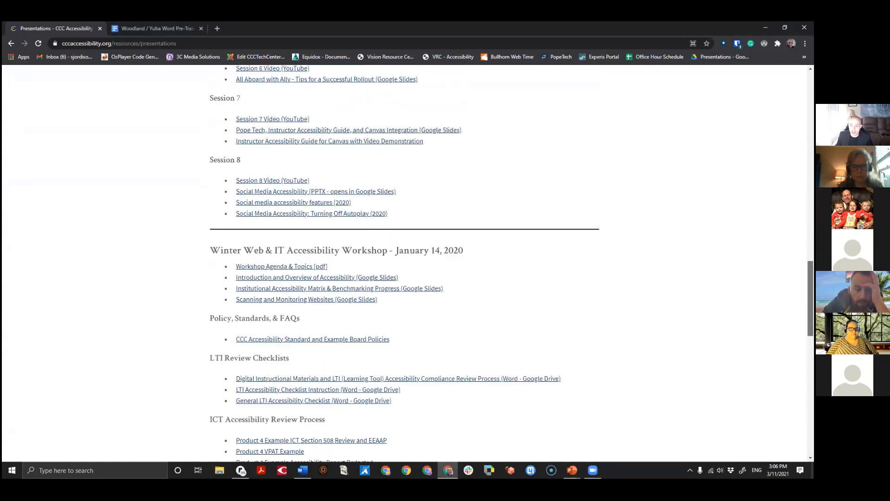
{"action": "scroll", "coordinate": [408, 262], "scroll_direction": "down", "scroll_amount": 20}
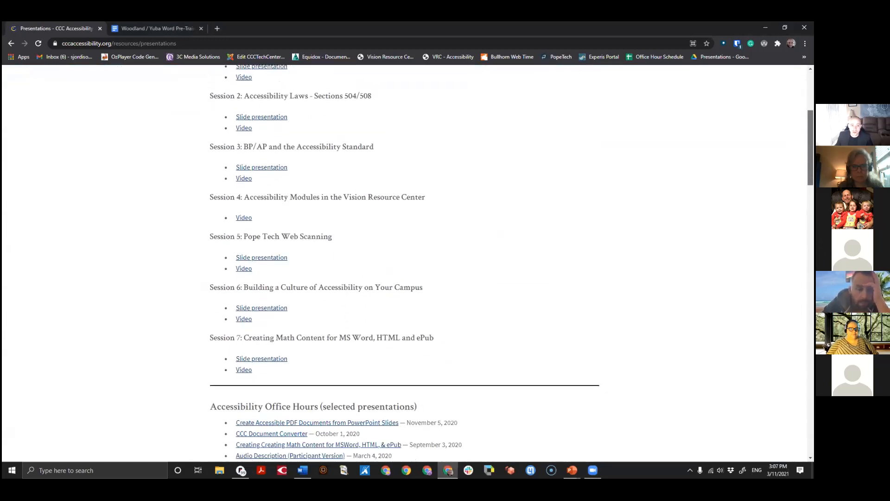
{"action": "scroll", "coordinate": [408, 261], "scroll_direction": "down", "scroll_amount": 15}
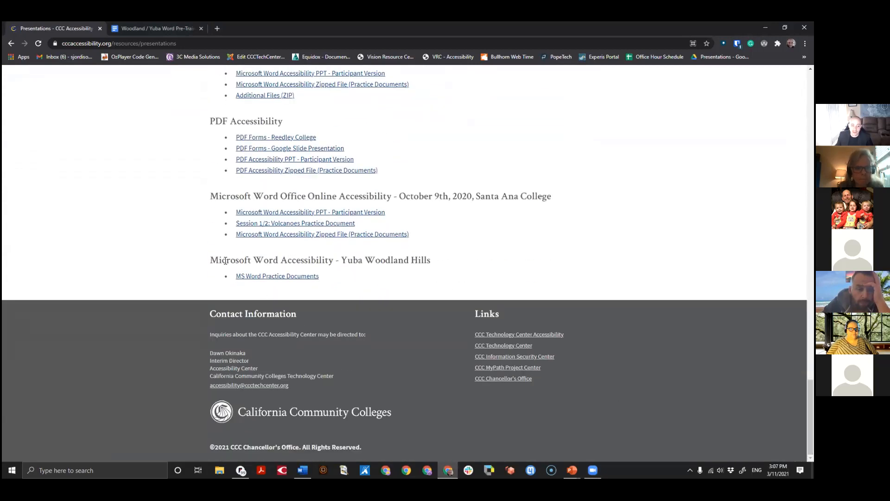
{"action": "left_click_drag", "start_coordinate": [214, 259], "coordinate": [443, 263]}
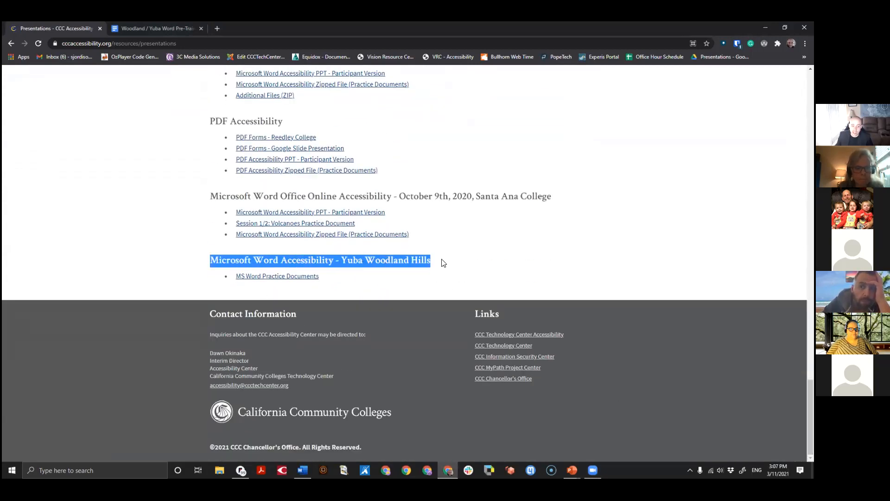
{"action": "left_click", "coordinate": [378, 286]}
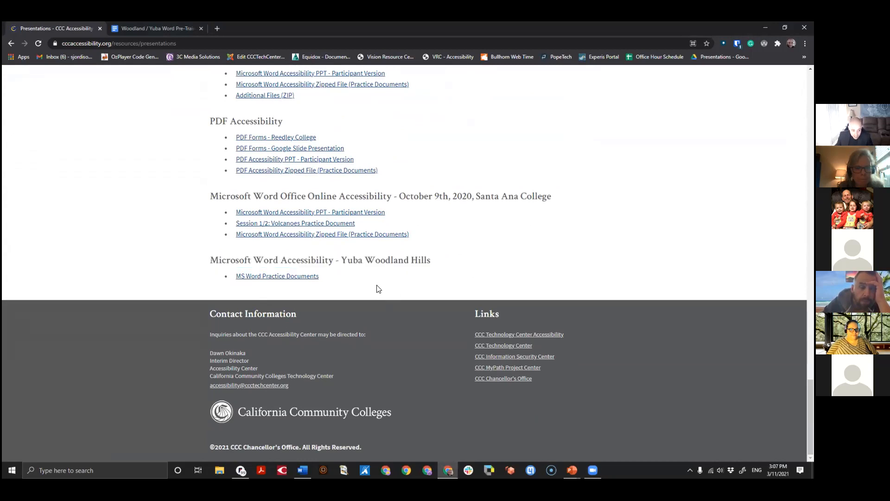
Download YubaDistrictPracticeFiles.zip through the MS Word Practice Documents link and show the file in its folder
{"action": "left_click", "coordinate": [299, 277]}
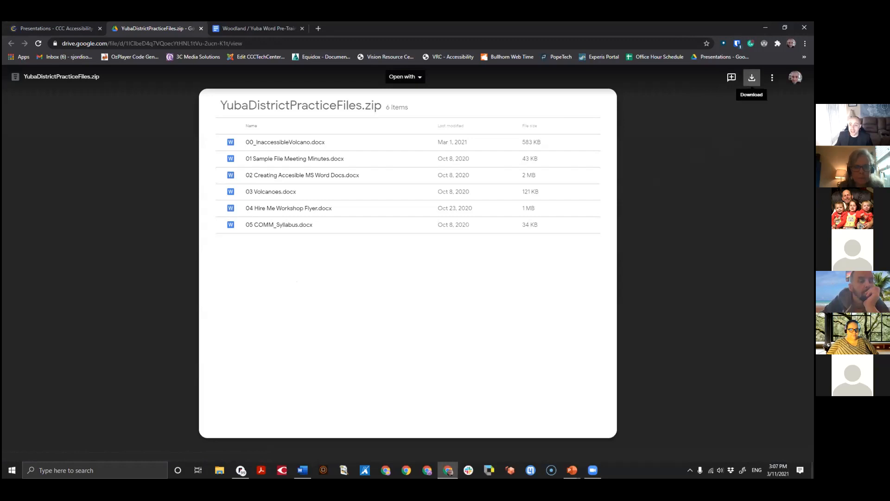
{"action": "left_click", "coordinate": [751, 77]}
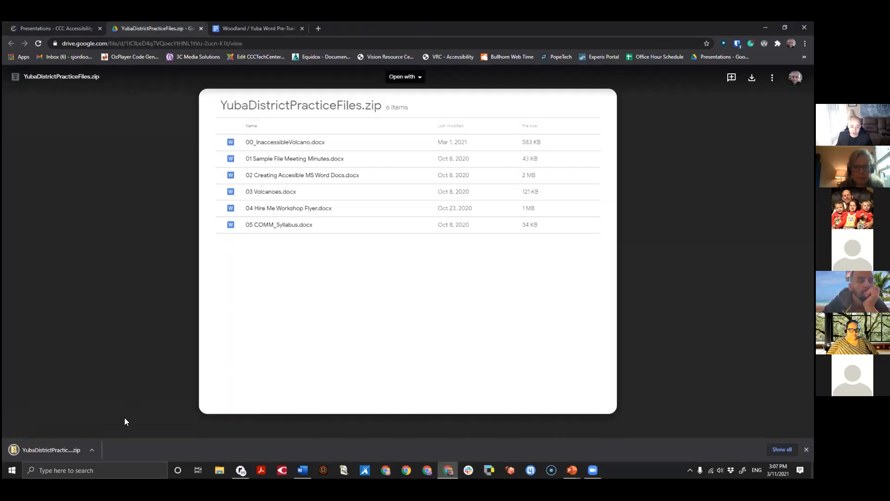
{"action": "left_click", "coordinate": [92, 449]}
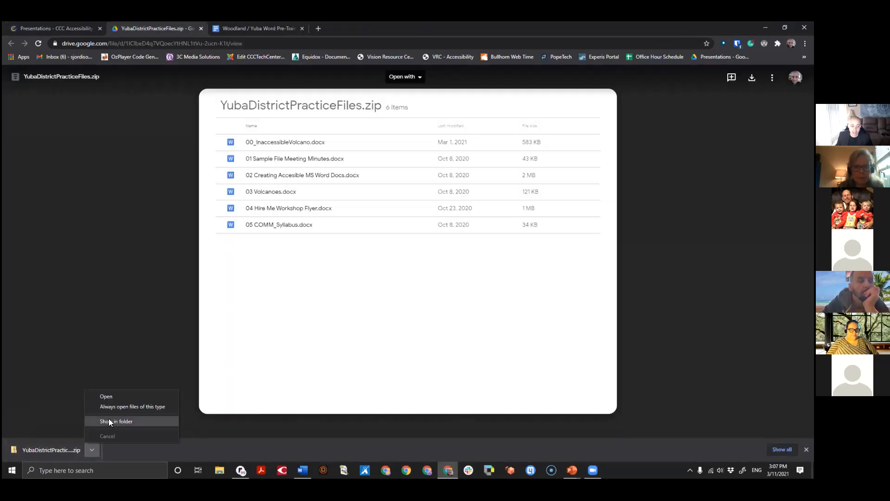
{"action": "left_click", "coordinate": [109, 419]}
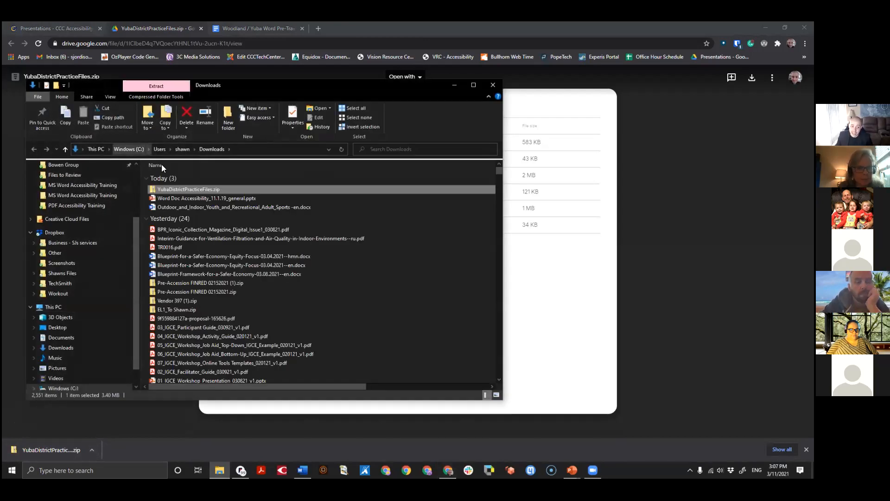
Extract YubaDistrictPracticeFiles.zip to its default folder, then close the Downloads window and minimize the extracted folder
{"action": "right_click", "coordinate": [186, 186]}
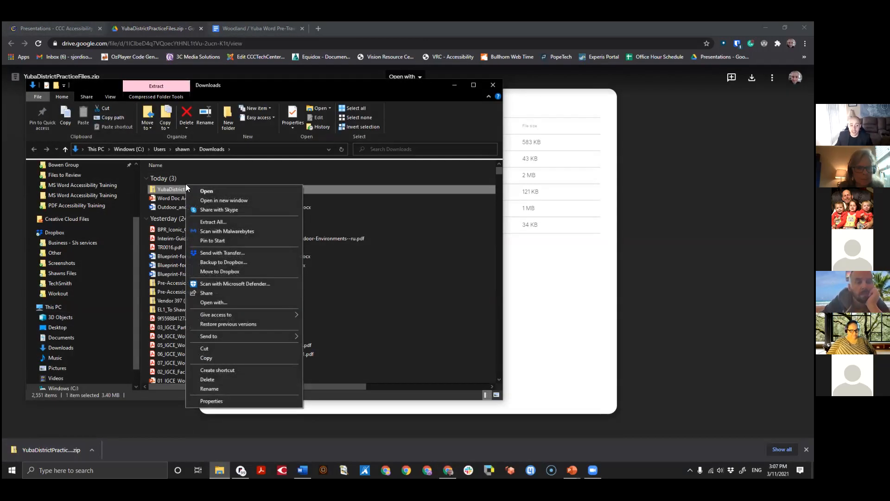
{"action": "left_click", "coordinate": [242, 223]}
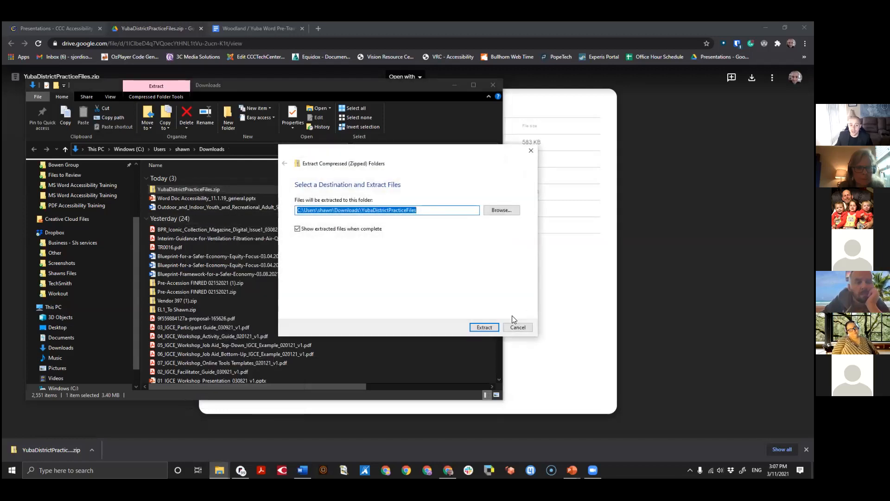
{"action": "left_click", "coordinate": [484, 327]}
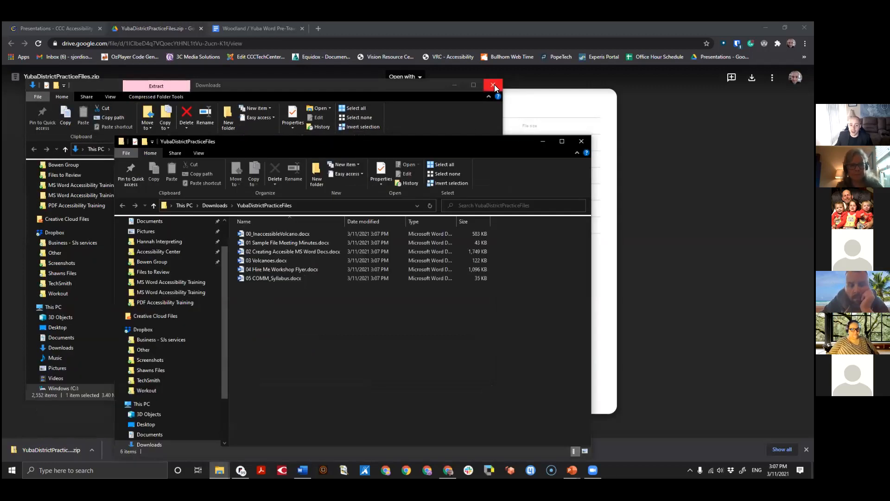
{"action": "left_click", "coordinate": [494, 85]}
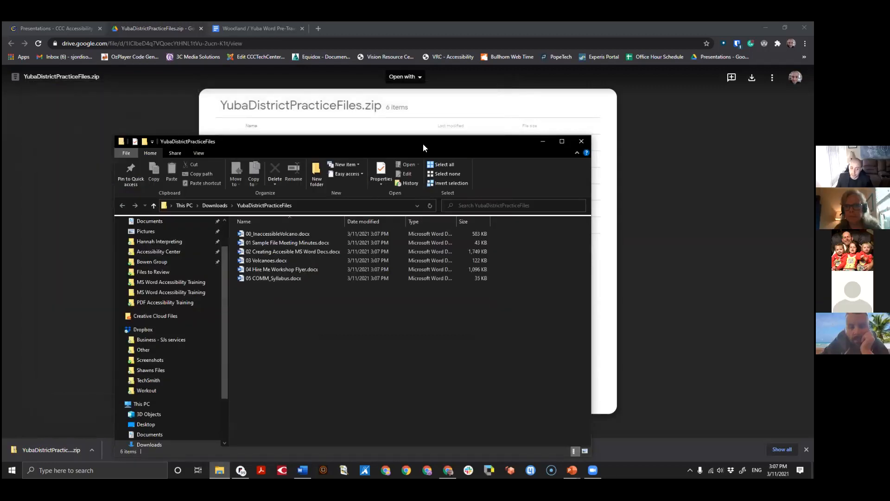
{"action": "left_click_drag", "start_coordinate": [423, 144], "coordinate": [423, 124]}
{"action": "left_click", "coordinate": [543, 121]}
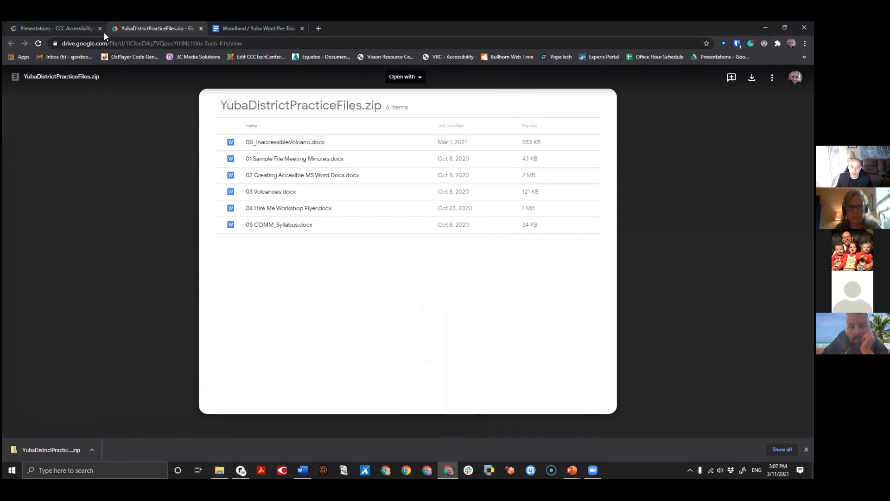
Return to the Presentations page and review it from its beginning to the MS Word Practice Documents link
{"action": "left_click", "coordinate": [81, 26]}
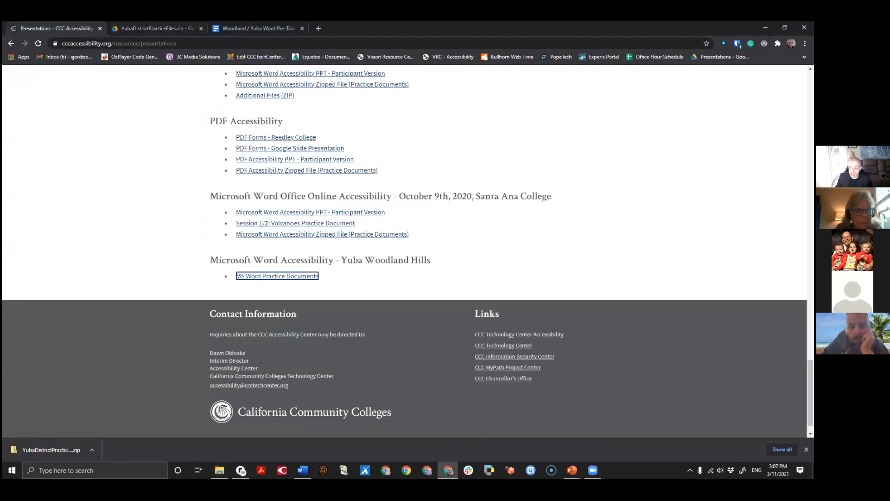
{"action": "scroll", "coordinate": [404, 251], "scroll_direction": "up", "scroll_amount": 20}
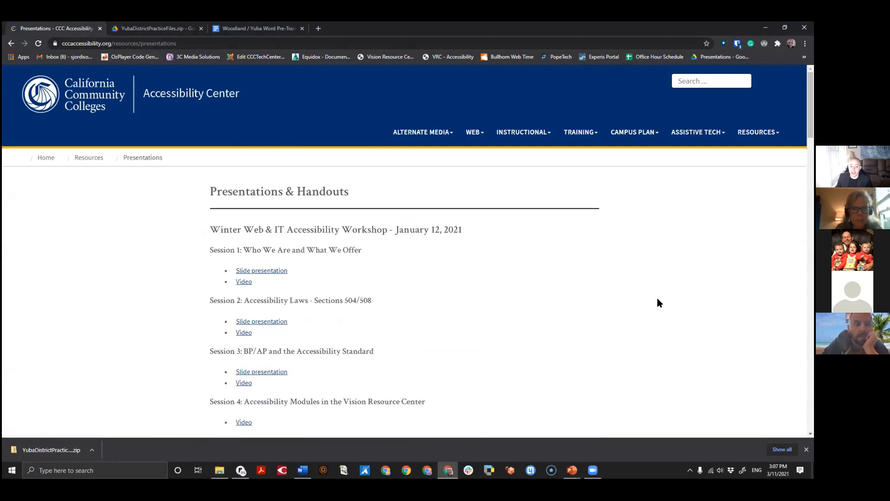
{"action": "scroll", "coordinate": [404, 250], "scroll_direction": "down", "scroll_amount": 20}
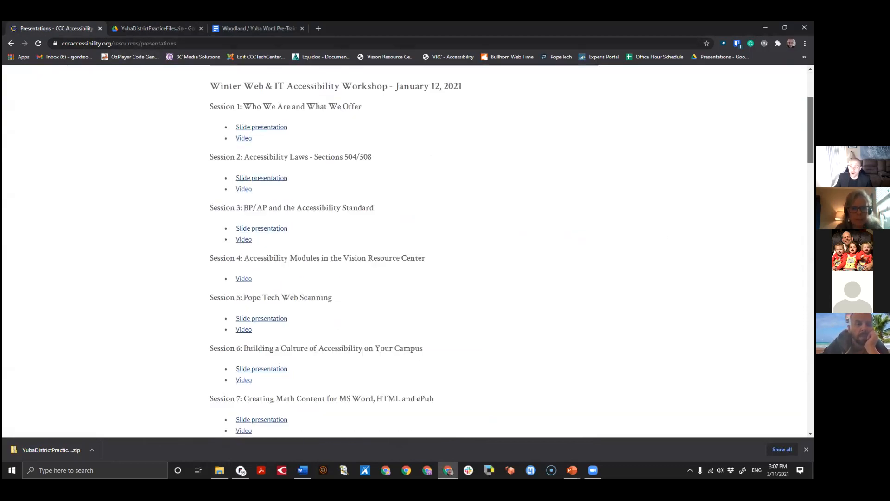
{"action": "scroll", "coordinate": [477, 376], "scroll_direction": "down", "scroll_amount": 15}
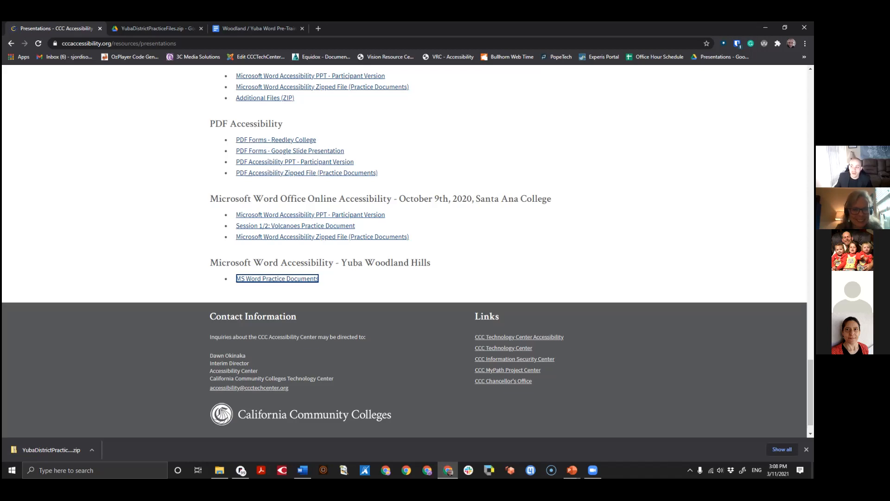
{"action": "left_click", "coordinate": [637, 306]}
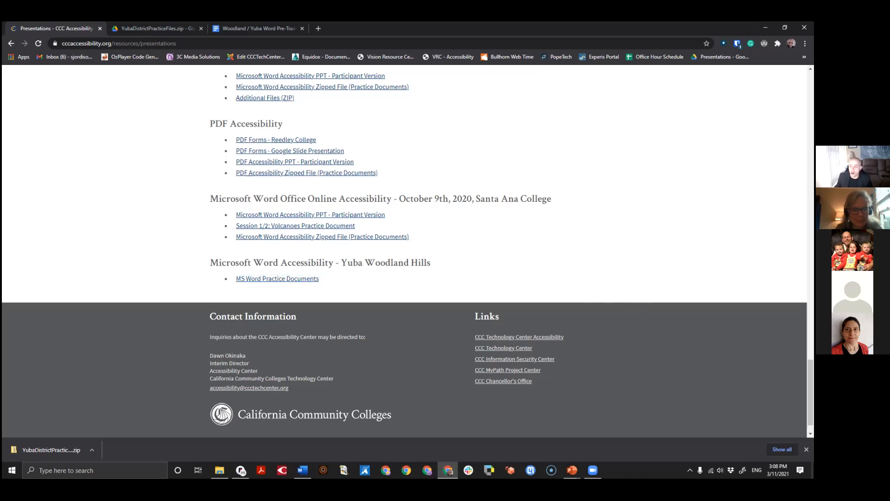
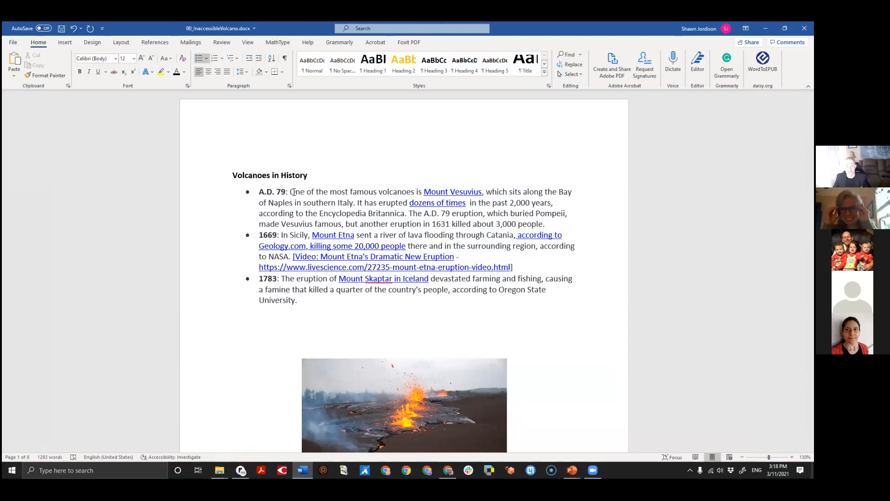
Delete the bare livescience.com web address after the Mount Etna video title in the 1669 bullet of the Word document
{"action": "left_click", "coordinate": [303, 202]}
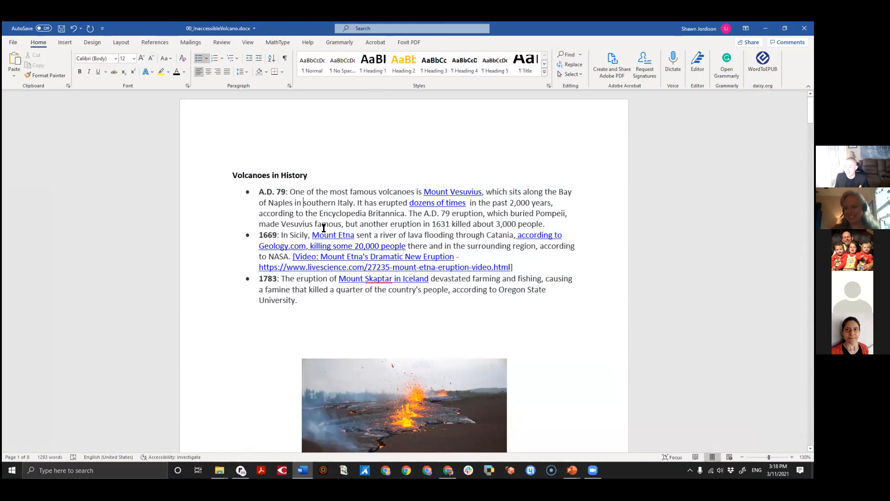
{"action": "left_click", "coordinate": [344, 224]}
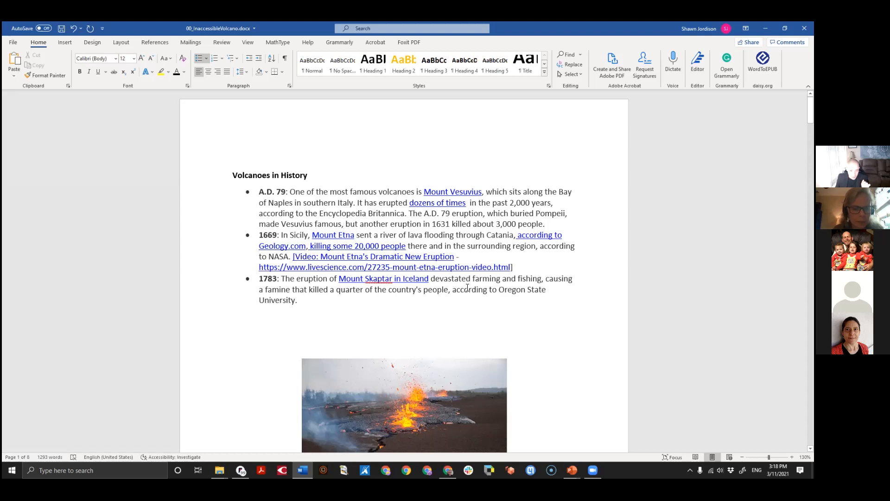
{"action": "left_click_drag", "start_coordinate": [510, 268], "coordinate": [279, 268]}
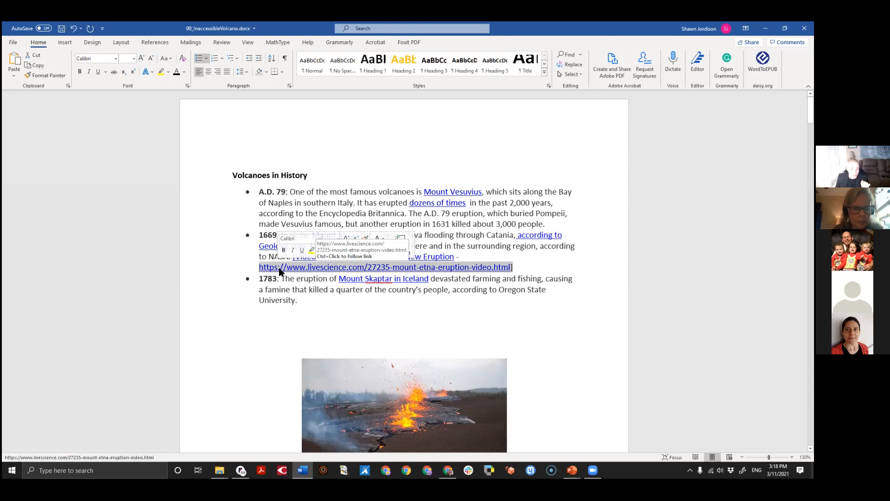
{"action": "left_click", "coordinate": [330, 256]}
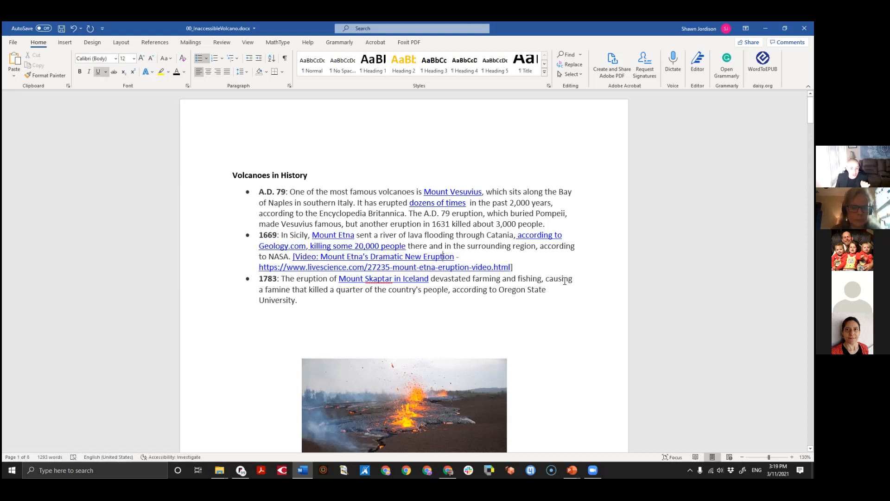
{"action": "left_click_drag", "start_coordinate": [511, 268], "coordinate": [256, 264]}
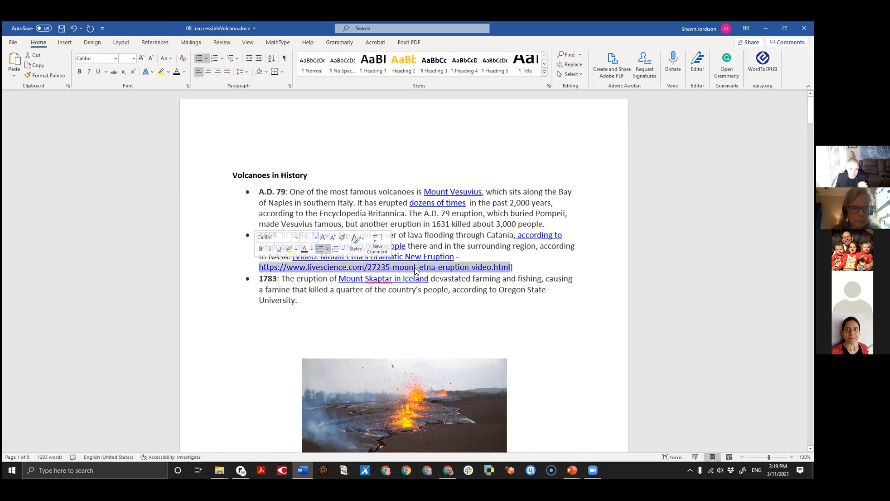
{"action": "key", "text": "Delete"}
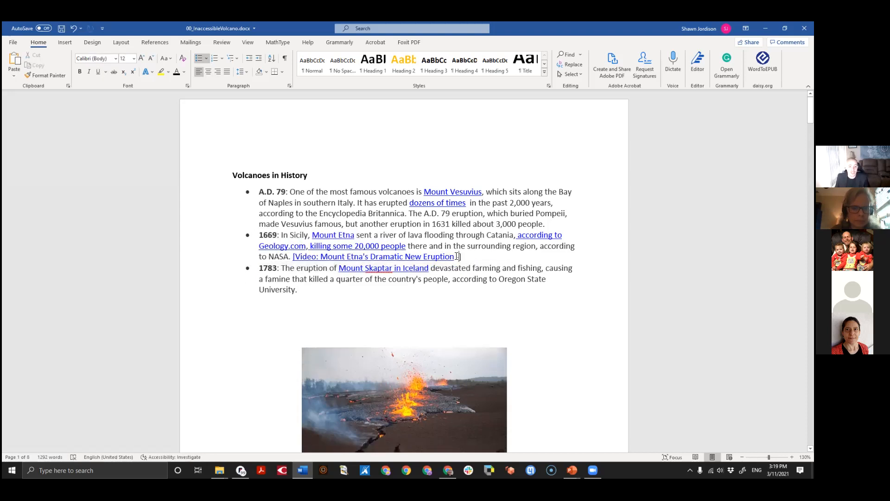
Relink the bracketed video text in the 1669 bullet with the display text "Video: Mount Etna's Dramatic New Eruption", without brackets or dash
{"action": "left_click_drag", "start_coordinate": [445, 260], "coordinate": [293, 256]}
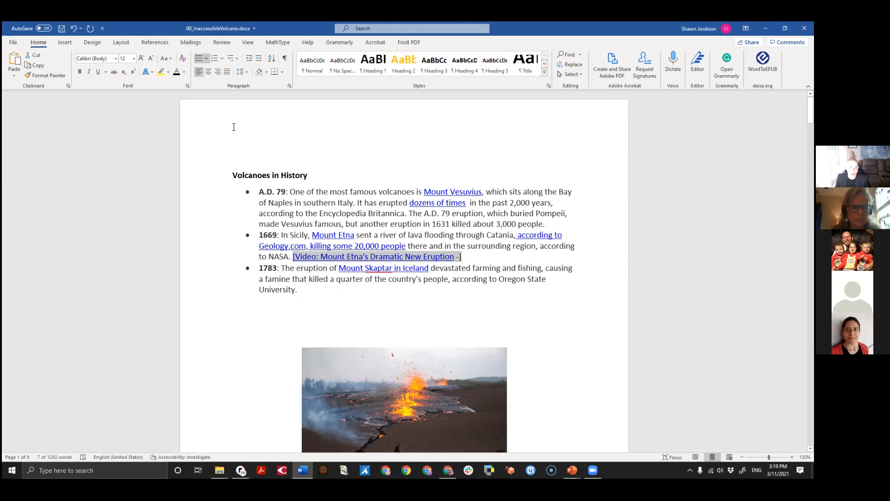
{"action": "right_click", "coordinate": [365, 257]}
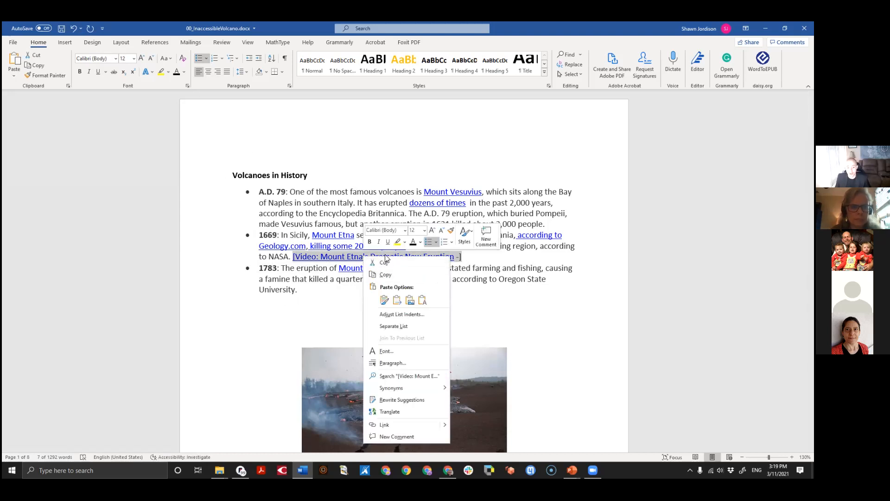
{"action": "left_click", "coordinate": [409, 424]}
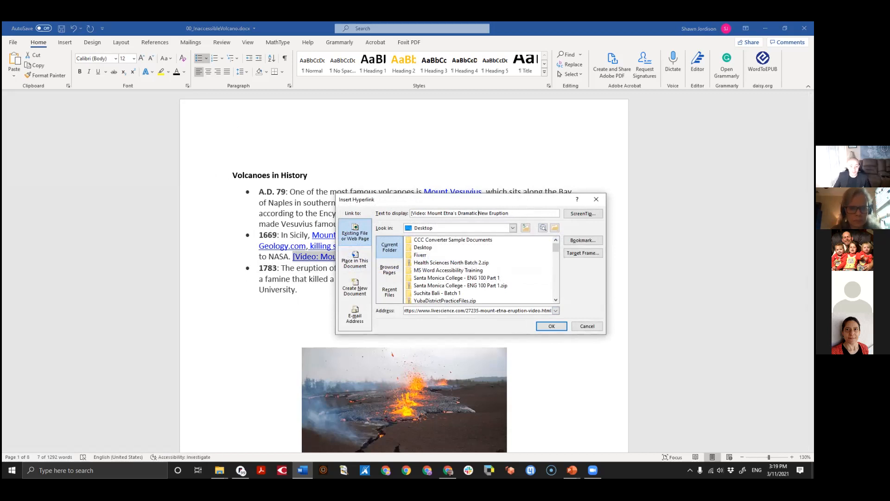
{"action": "key", "text": "BackSpace"}
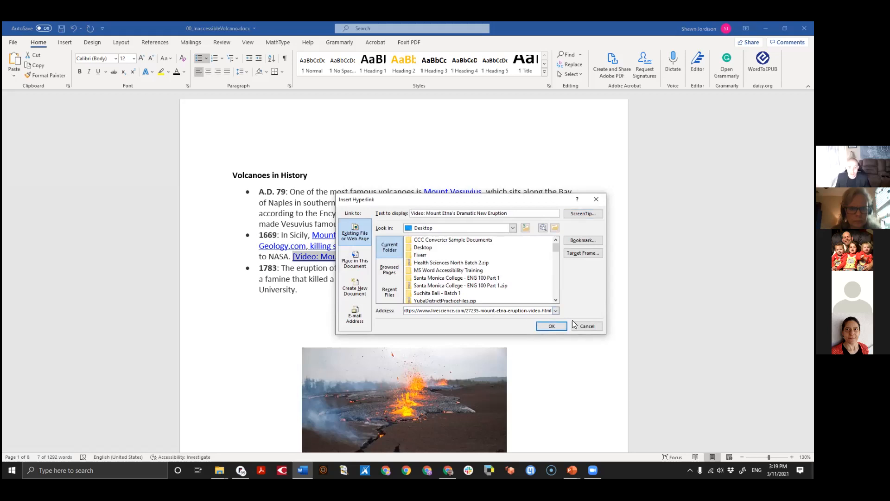
{"action": "left_click", "coordinate": [547, 328]}
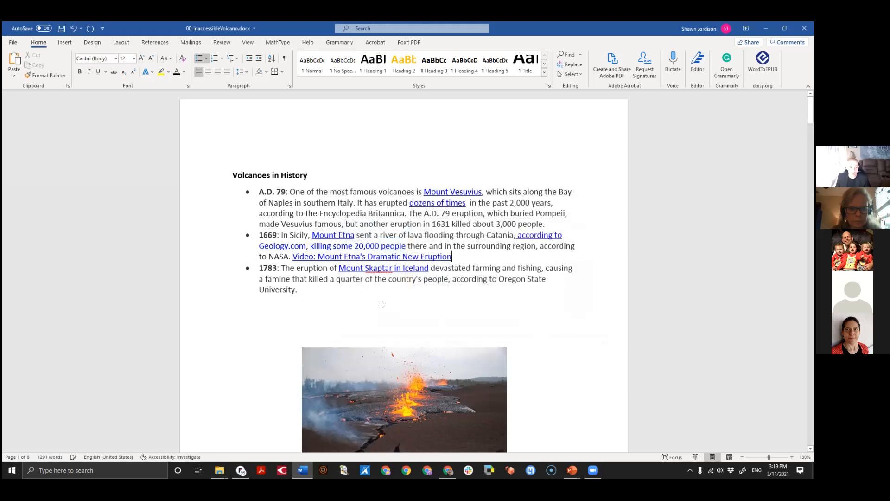
Format the four paragraphs under the Fun Facts! heading as a bulleted list
{"action": "scroll", "coordinate": [480, 264], "scroll_direction": "down", "scroll_amount": 3}
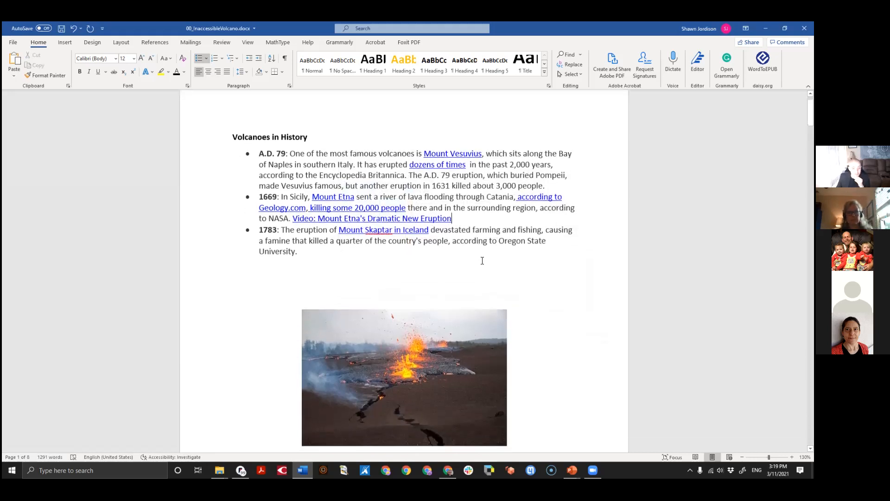
{"action": "scroll", "coordinate": [485, 292], "scroll_direction": "up", "scroll_amount": 1}
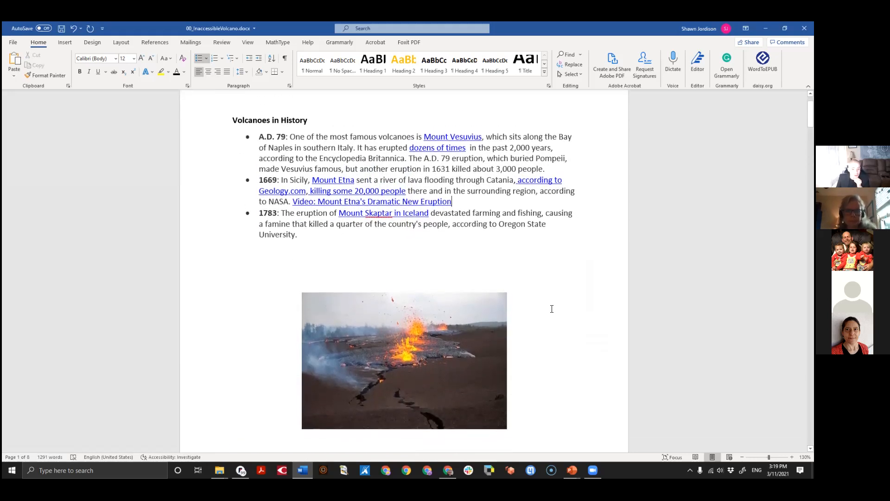
{"action": "scroll", "coordinate": [725, 419], "scroll_direction": "down", "scroll_amount": 1}
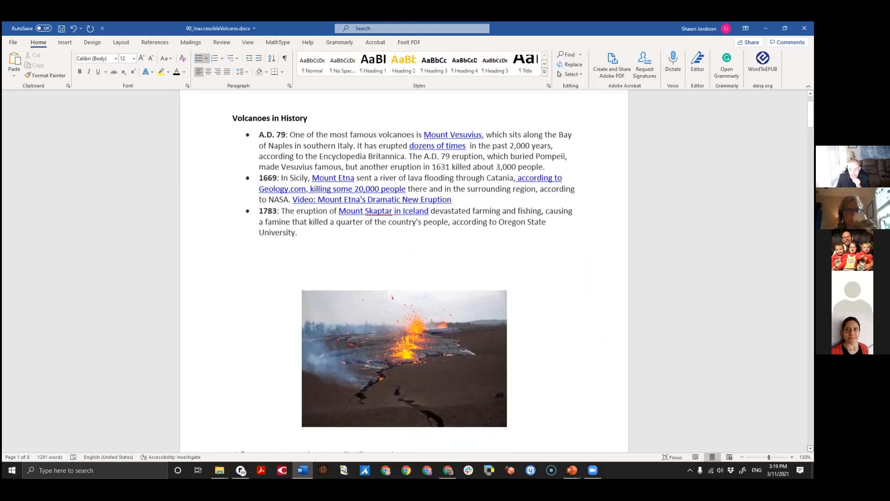
{"action": "scroll", "coordinate": [404, 272], "scroll_direction": "down", "scroll_amount": 8}
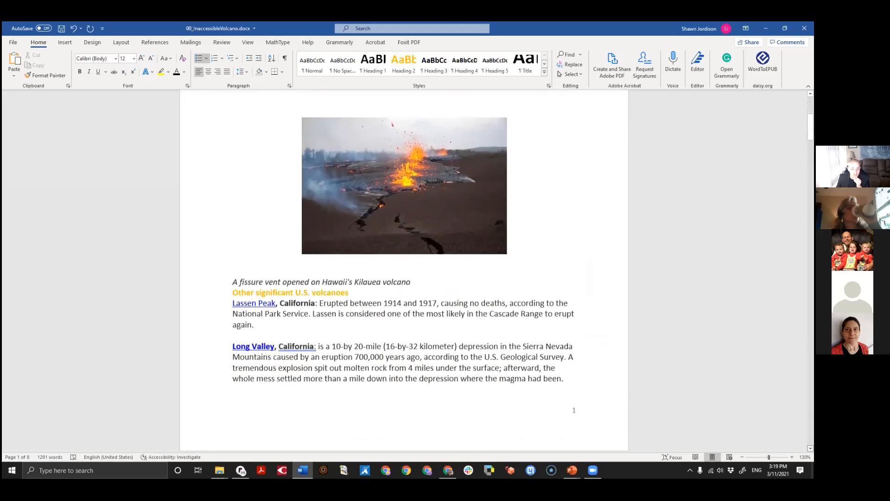
{"action": "scroll", "coordinate": [403, 271], "scroll_direction": "down", "scroll_amount": 2}
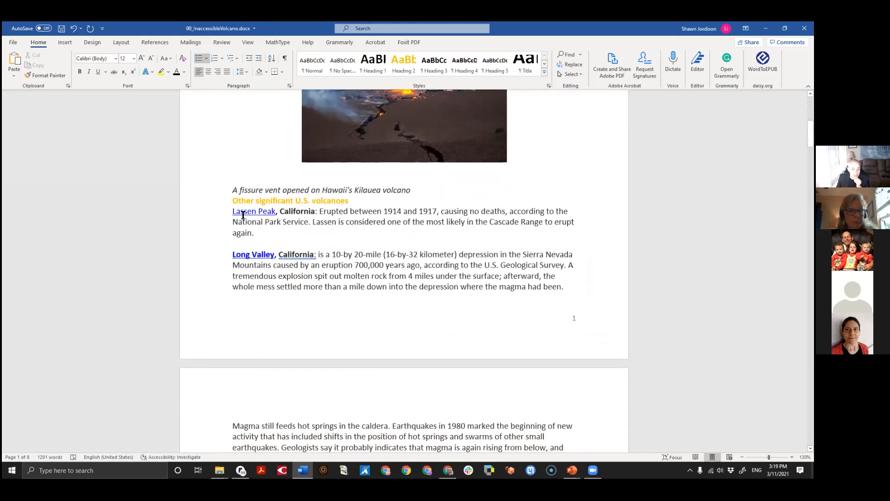
{"action": "scroll", "coordinate": [616, 355], "scroll_direction": "down", "scroll_amount": 4}
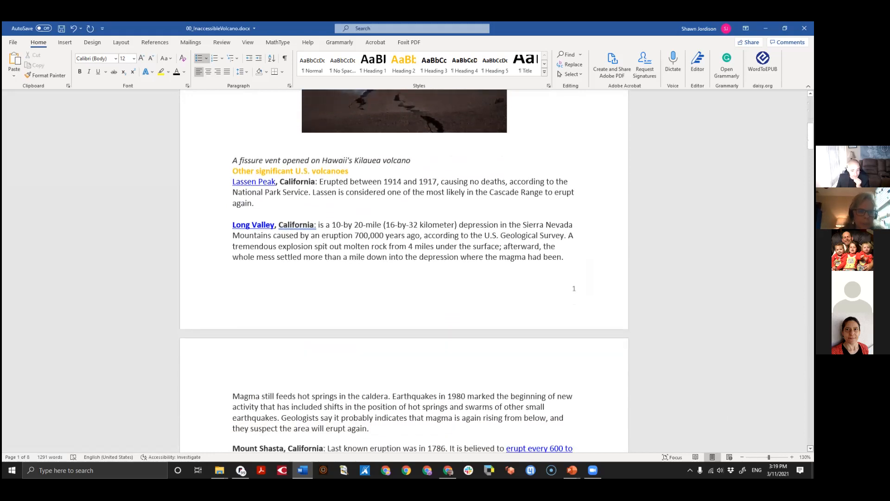
{"action": "scroll", "coordinate": [403, 271], "scroll_direction": "down", "scroll_amount": 9}
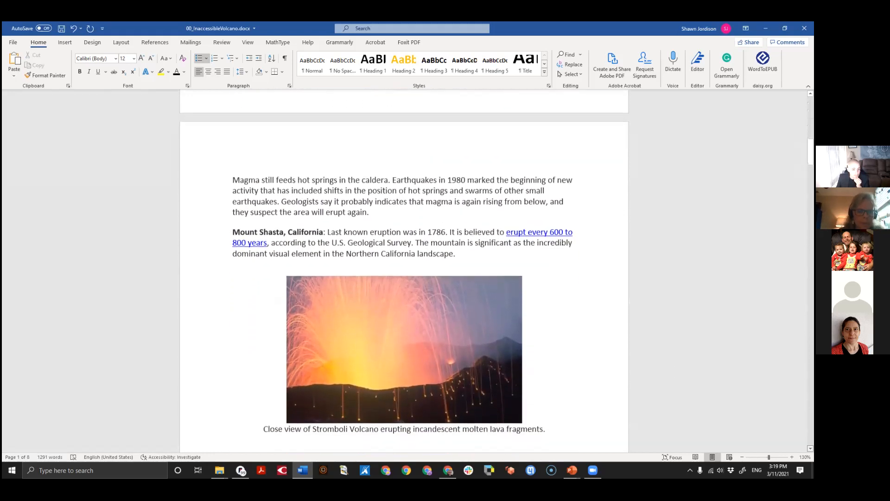
{"action": "scroll", "coordinate": [403, 271], "scroll_direction": "down", "scroll_amount": 8}
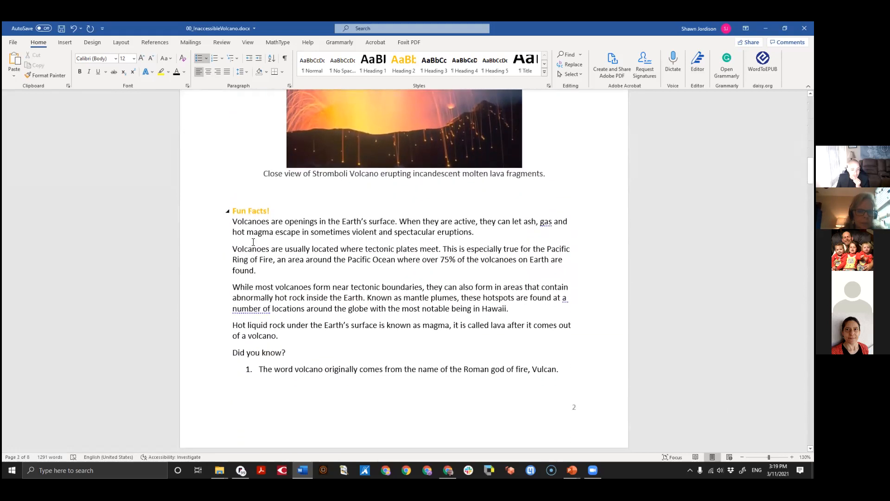
{"action": "left_click_drag", "start_coordinate": [281, 337], "coordinate": [225, 224]}
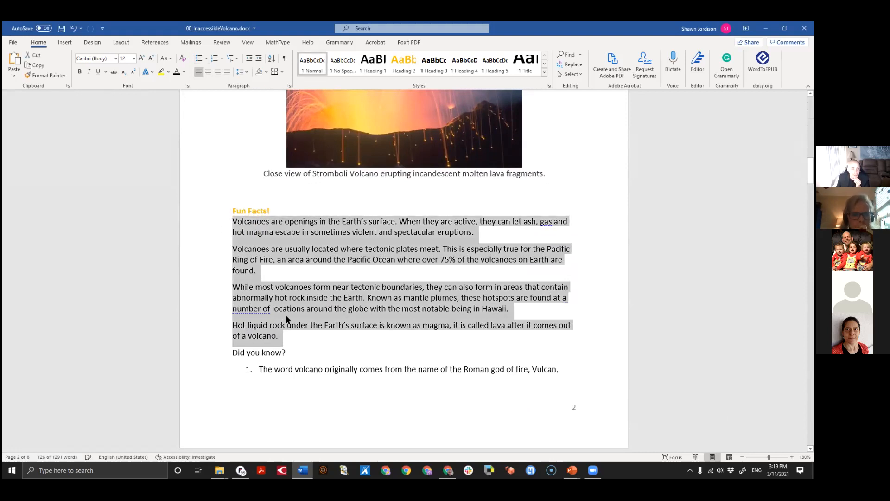
{"action": "left_click", "coordinate": [198, 58]}
{"action": "left_click", "coordinate": [360, 319]}
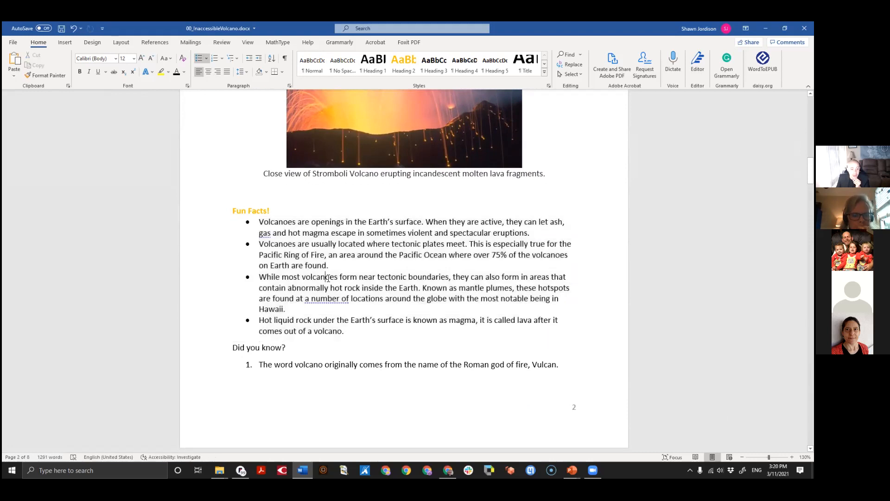
Remove the list numbering from the single sentence about the Roman god Vulcan under "Did you know?"
{"action": "scroll", "coordinate": [276, 293], "scroll_direction": "down", "scroll_amount": 3}
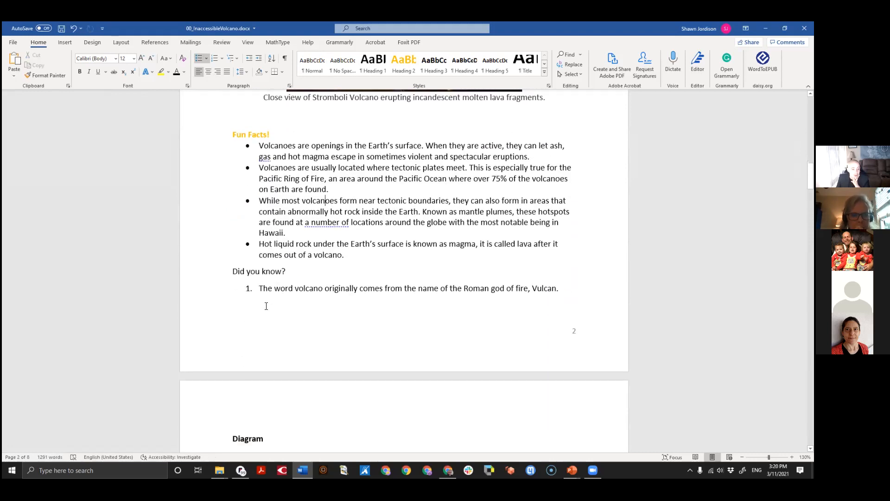
{"action": "left_click", "coordinate": [257, 287]}
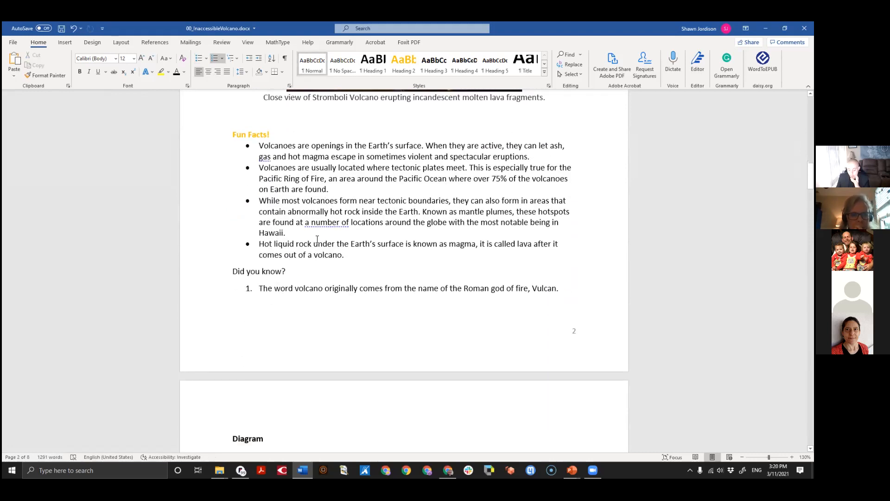
{"action": "key", "text": "ctrl+z"}
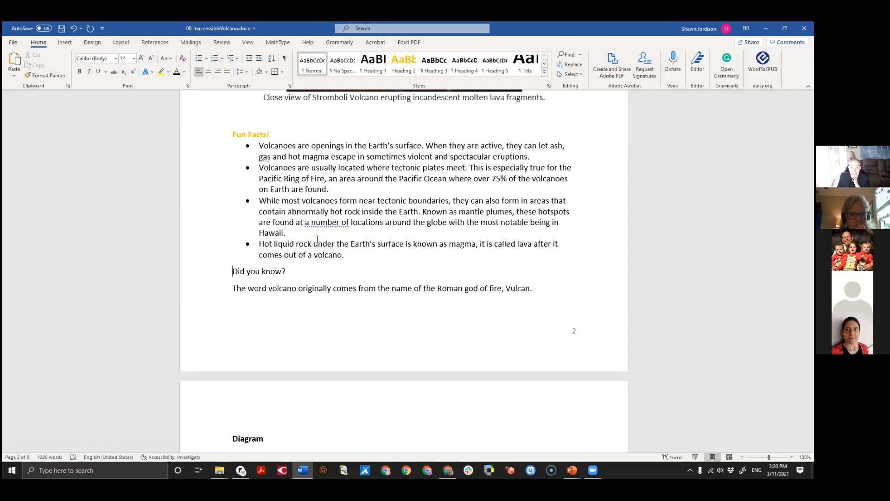
Look through the Diagram section and the Volcano Alert System table down to its last row for further lists or links
{"action": "scroll", "coordinate": [391, 253], "scroll_direction": "down", "scroll_amount": 2}
{"action": "left_click", "coordinate": [391, 253]}
{"action": "scroll", "coordinate": [392, 253], "scroll_direction": "down", "scroll_amount": 3}
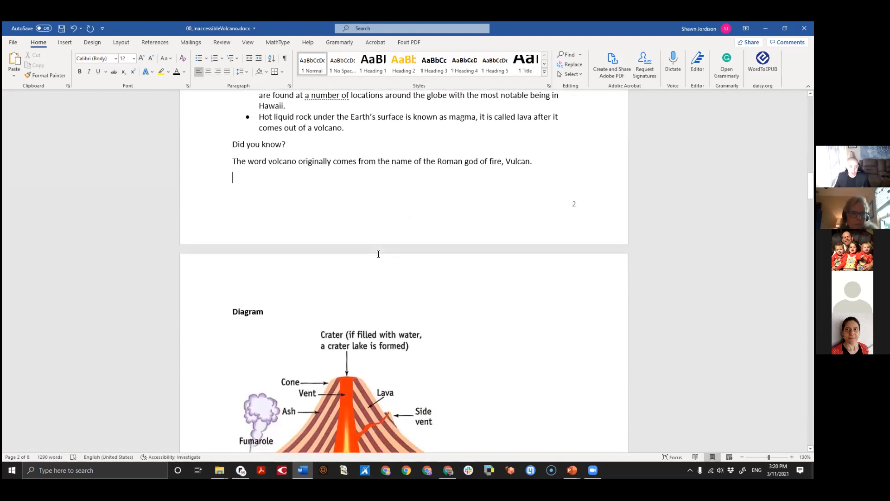
{"action": "scroll", "coordinate": [378, 254], "scroll_direction": "down", "scroll_amount": 15}
{"action": "scroll", "coordinate": [377, 253], "scroll_direction": "down", "scroll_amount": 6}
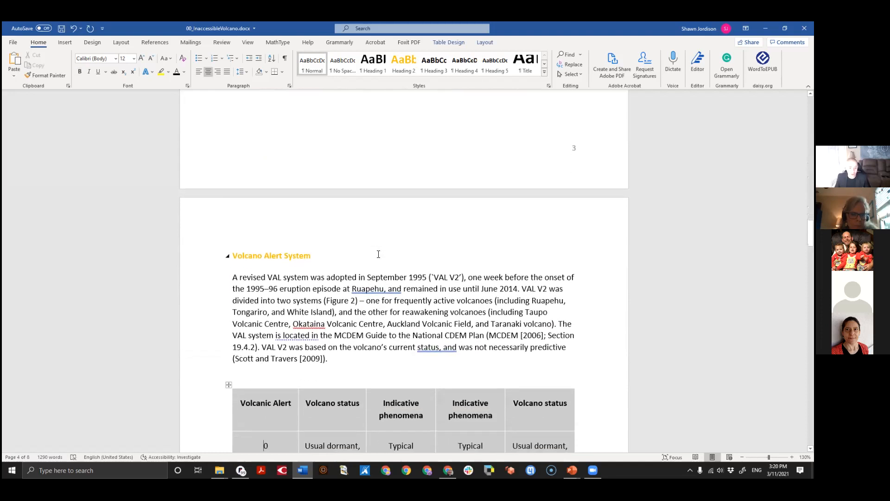
{"action": "scroll", "coordinate": [379, 254], "scroll_direction": "down", "scroll_amount": 8}
{"action": "key", "text": "Up"}
{"action": "key", "text": "Up"}
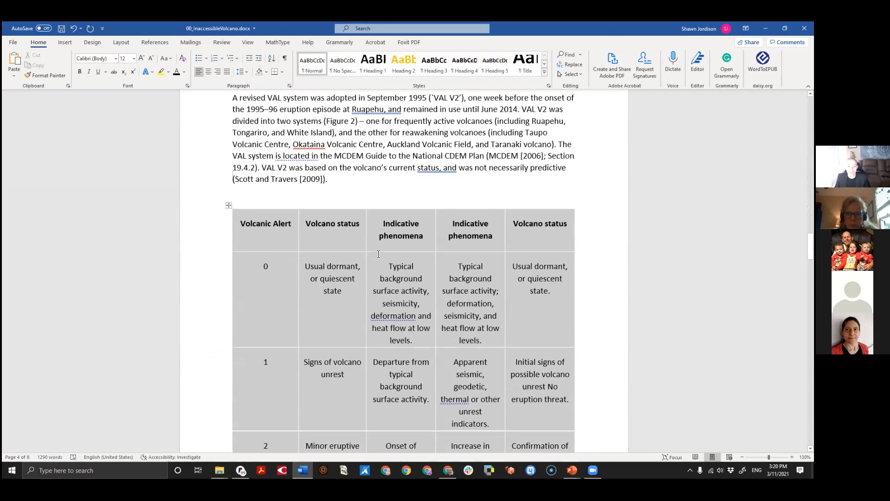
{"action": "key", "text": "Down"}
{"action": "key", "text": "Down"}
{"action": "key", "text": "Down"}
{"action": "key", "text": "Down"}
{"action": "scroll", "coordinate": [378, 254], "scroll_direction": "down", "scroll_amount": 10}
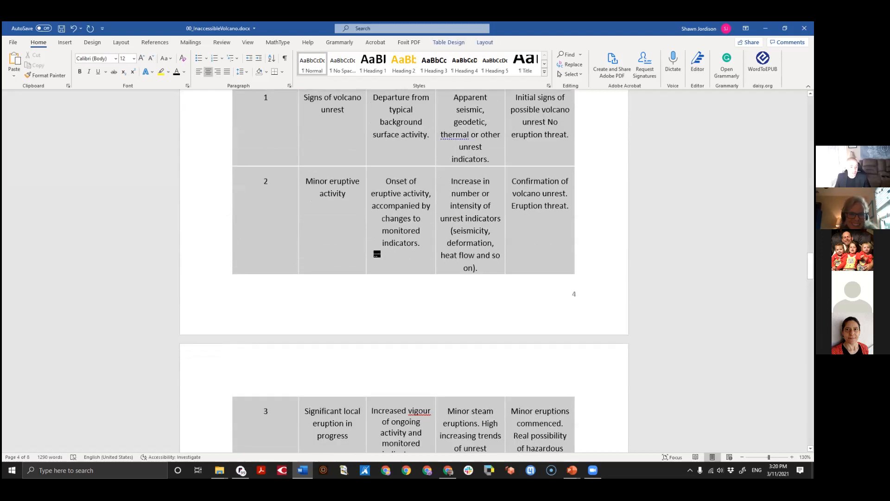
{"action": "key", "text": "Down"}
{"action": "key", "text": "Down"}
{"action": "key", "text": "Down"}
{"action": "key", "text": "Down"}
{"action": "key", "text": "Down"}
{"action": "key", "text": "Down"}
{"action": "key", "text": "Down"}
{"action": "key", "text": "Down"}
{"action": "key", "text": "Down"}
{"action": "key", "text": "Down"}
{"action": "key", "text": "Down"}
{"action": "key", "text": "Down"}
{"action": "key", "text": "Down"}
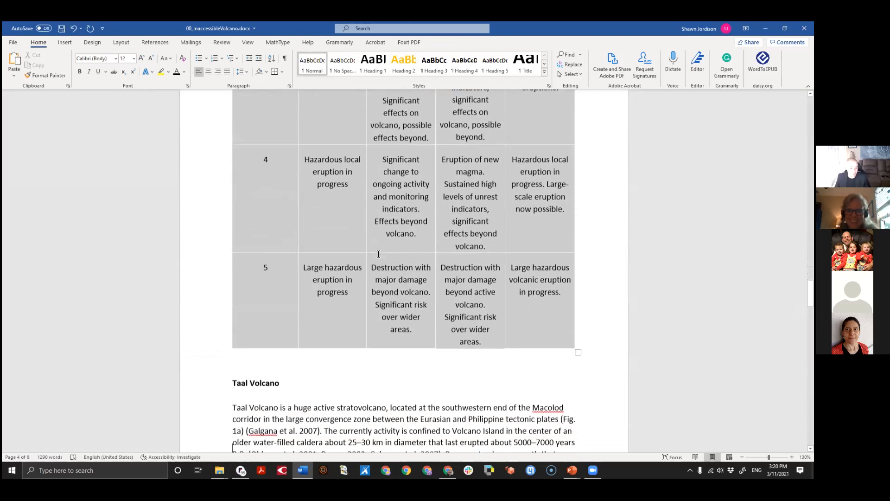
Examine the Taal Volcano section and the bare web address in its closing citation above Fig. 1
{"action": "key", "text": "Down"}
{"action": "key", "text": "Down"}
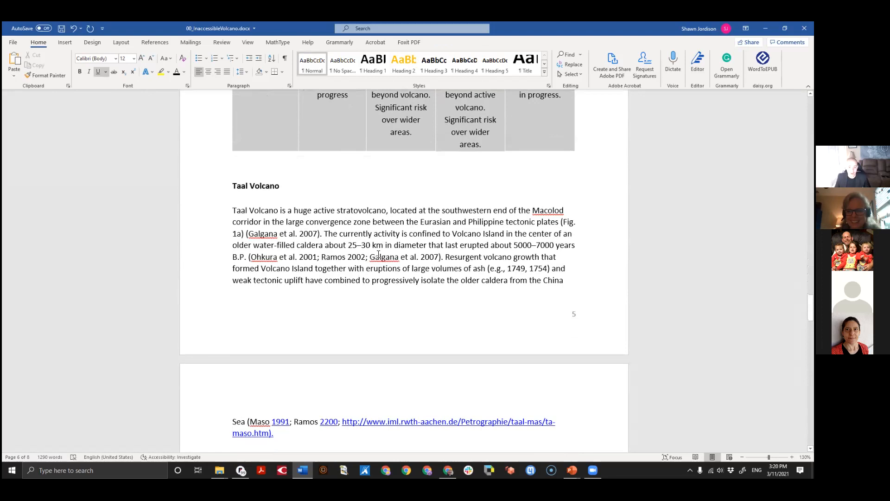
{"action": "scroll", "coordinate": [411, 304], "scroll_direction": "down", "scroll_amount": 1}
{"action": "scroll", "coordinate": [411, 311], "scroll_direction": "up", "scroll_amount": 1}
{"action": "scroll", "coordinate": [411, 311], "scroll_direction": "down", "scroll_amount": 3}
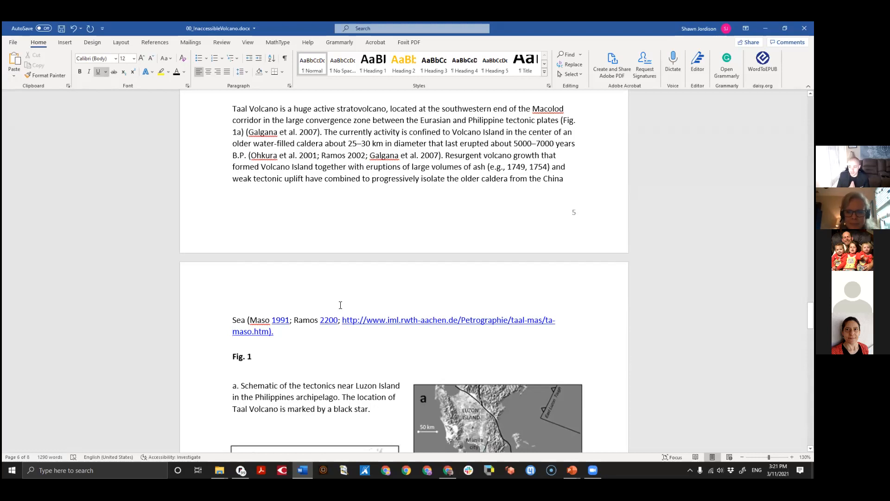
{"action": "scroll", "coordinate": [406, 248], "scroll_direction": "up", "scroll_amount": 3}
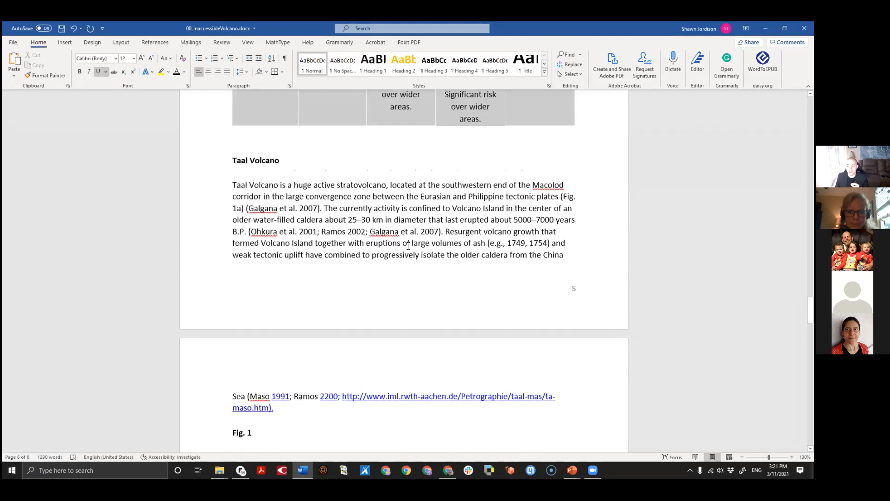
{"action": "scroll", "coordinate": [408, 246], "scroll_direction": "up", "scroll_amount": 2}
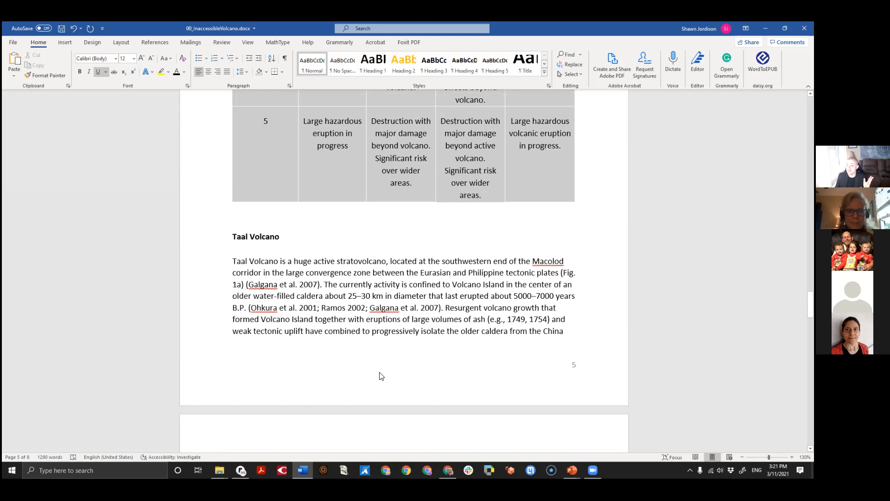
{"action": "scroll", "coordinate": [378, 371], "scroll_direction": "down", "scroll_amount": 10}
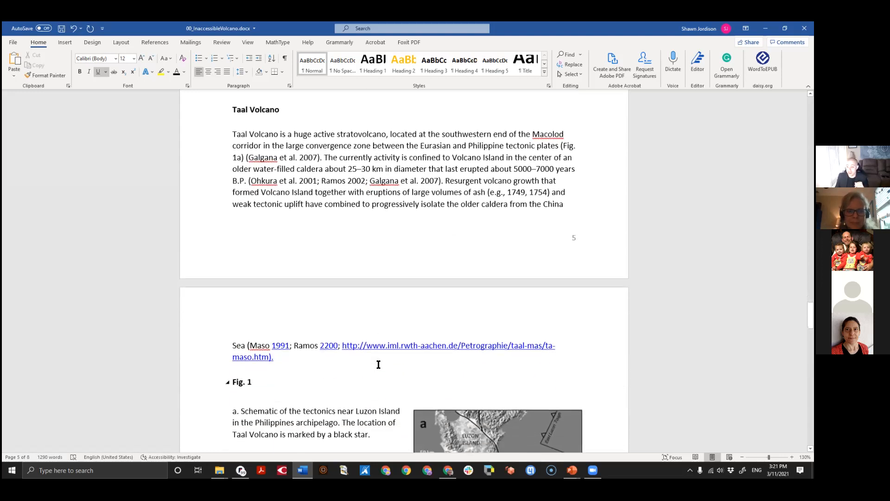
Add the author's surname before 1991 in the display text of the first linked citation closing the Taal Volcano section
{"action": "scroll", "coordinate": [378, 365], "scroll_direction": "down", "scroll_amount": 1}
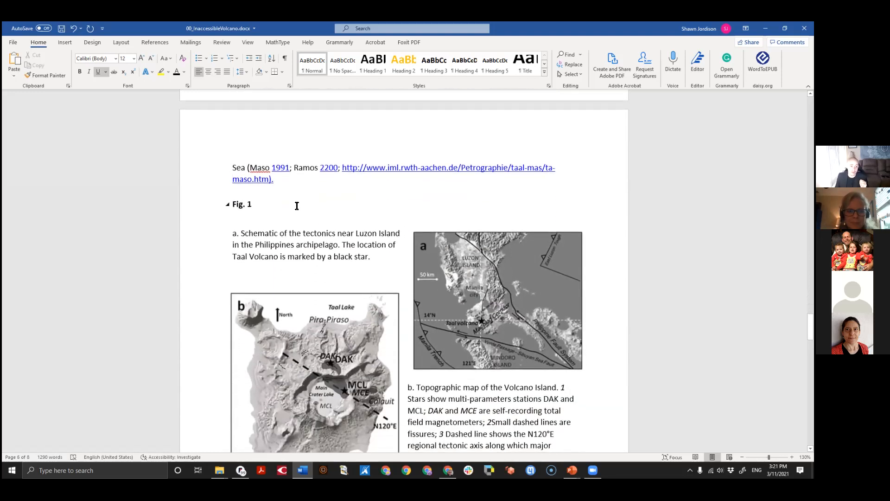
{"action": "left_click", "coordinate": [243, 164]}
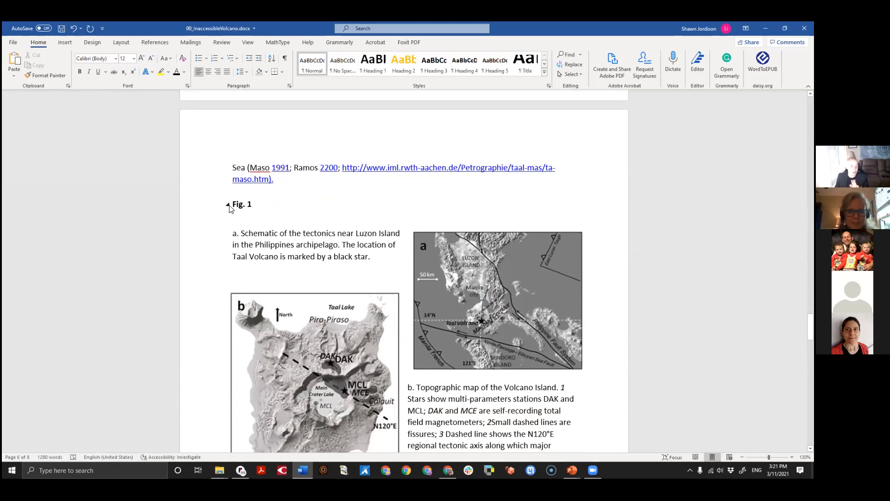
{"action": "double_click", "coordinate": [274, 166]}
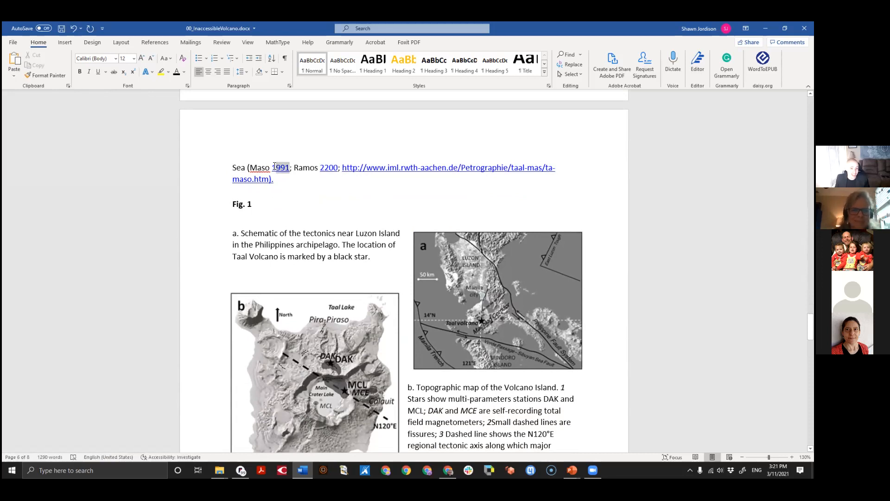
{"action": "right_click", "coordinate": [280, 168]}
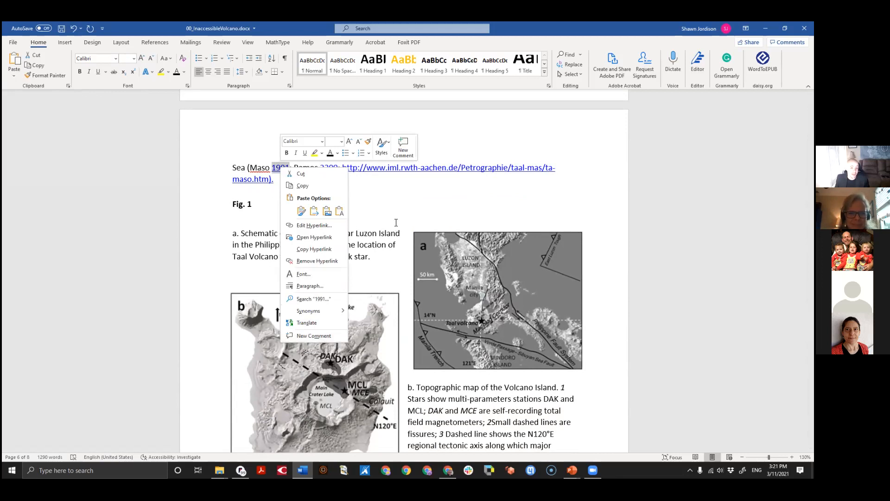
{"action": "key", "text": "Escape"}
{"action": "right_click", "coordinate": [279, 168]}
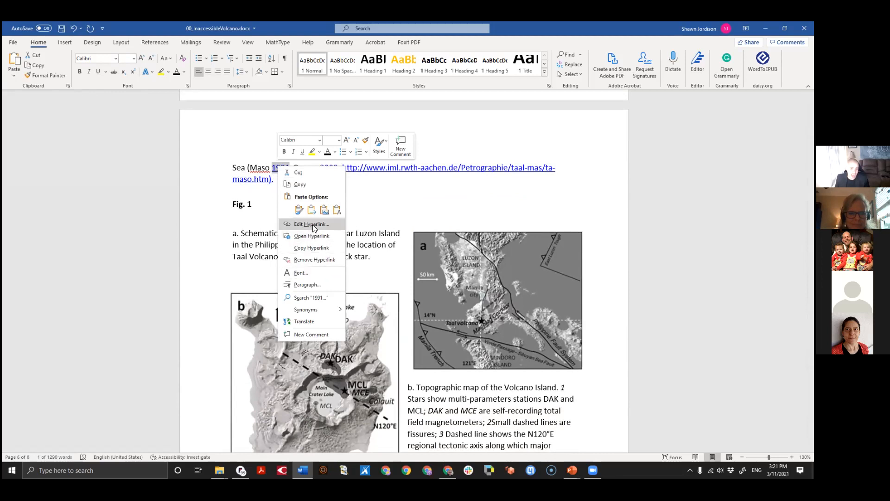
{"action": "left_click", "coordinate": [312, 224]}
{"action": "left_click", "coordinate": [420, 212]}
{"action": "key", "text": "BackSpace"}
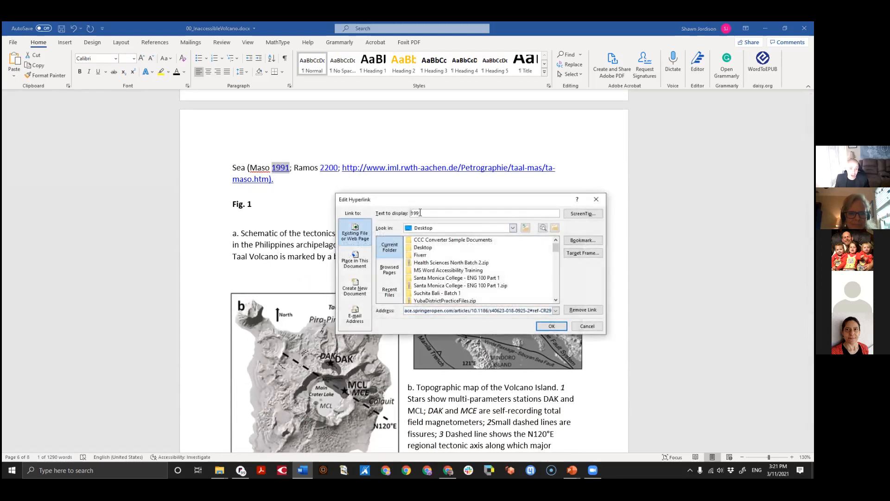
{"action": "type", "text": "Maso"}
{"action": "left_click", "coordinate": [549, 327]}
Delete the duplicate unlinked surname in front of the 1991 citation link
{"action": "left_click", "coordinate": [273, 165]}
{"action": "key", "text": "BackSpace"}
{"action": "key", "text": "BackSpace"}
{"action": "key", "text": "BackSpace"}
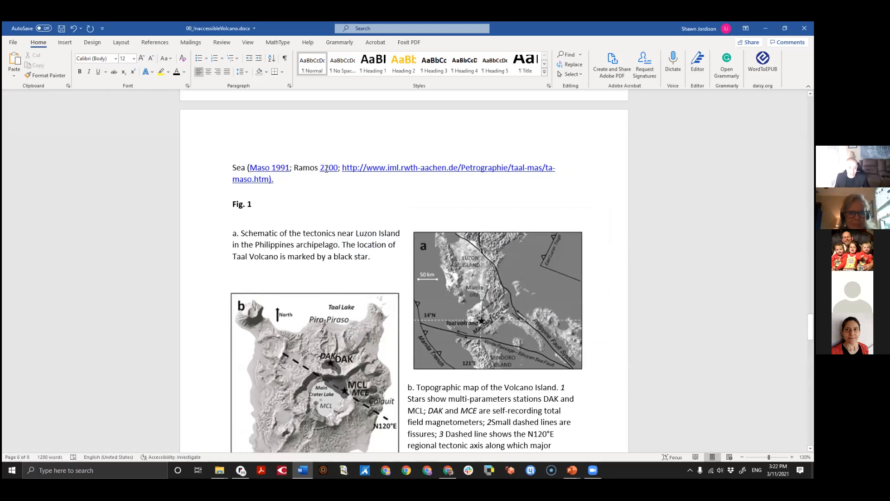
Add the author's surname to the 2200 citation link's display text and delete the duplicate unlinked surname before it
{"action": "right_click", "coordinate": [326, 168]}
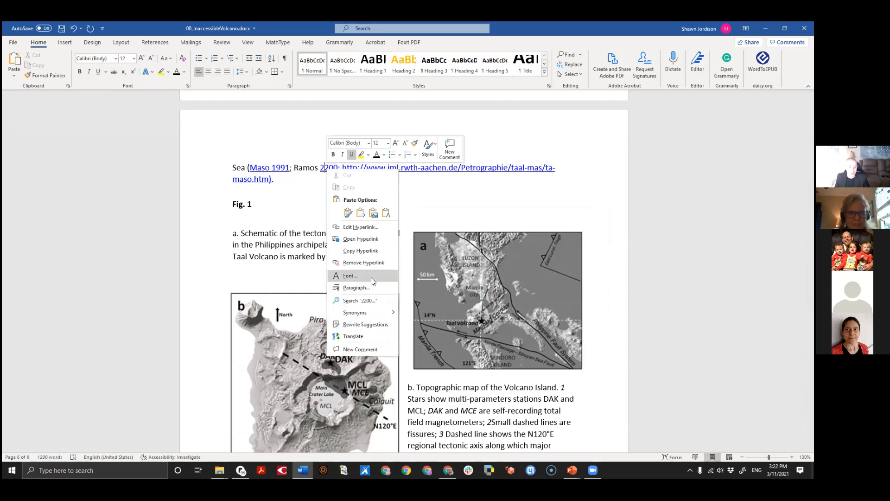
{"action": "left_click", "coordinate": [366, 226]}
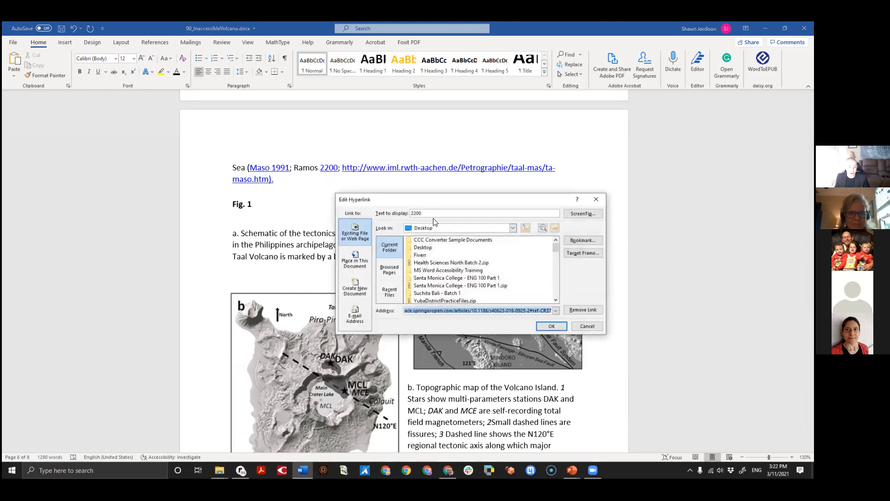
{"action": "left_click", "coordinate": [417, 213]}
{"action": "key", "text": "Home"}
{"action": "type", "text": "Ramos"}
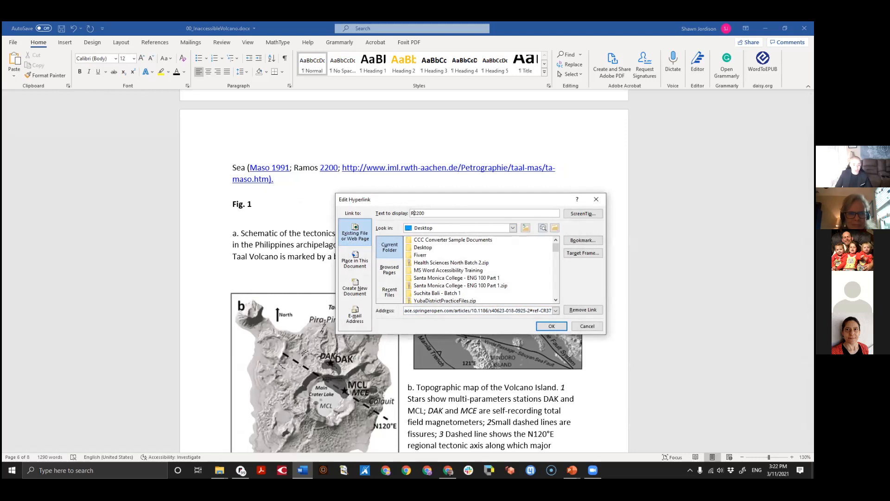
{"action": "left_click", "coordinate": [550, 325]}
{"action": "left_click_drag", "start_coordinate": [320, 166], "coordinate": [294, 167]}
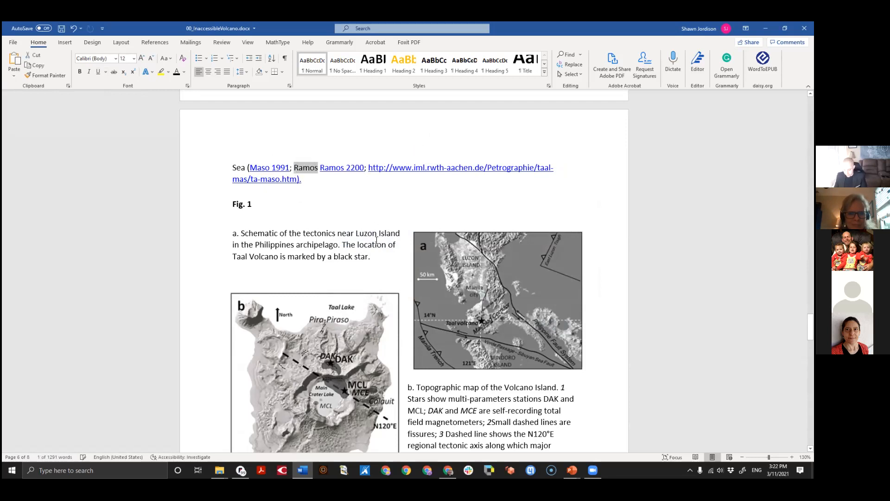
{"action": "key", "text": "Delete"}
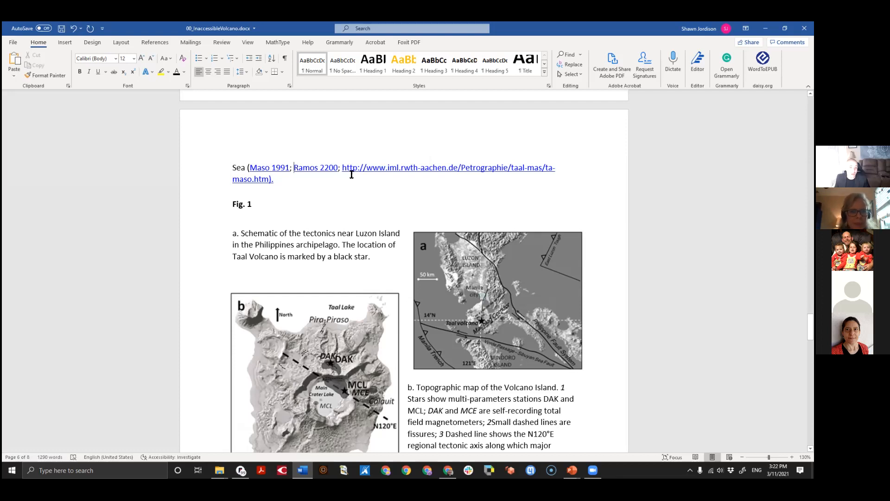
Review the 2200 citation link's display text, the separators between the citations and the bare web address after them
{"action": "left_click_drag", "start_coordinate": [351, 175], "coordinate": [359, 191]}
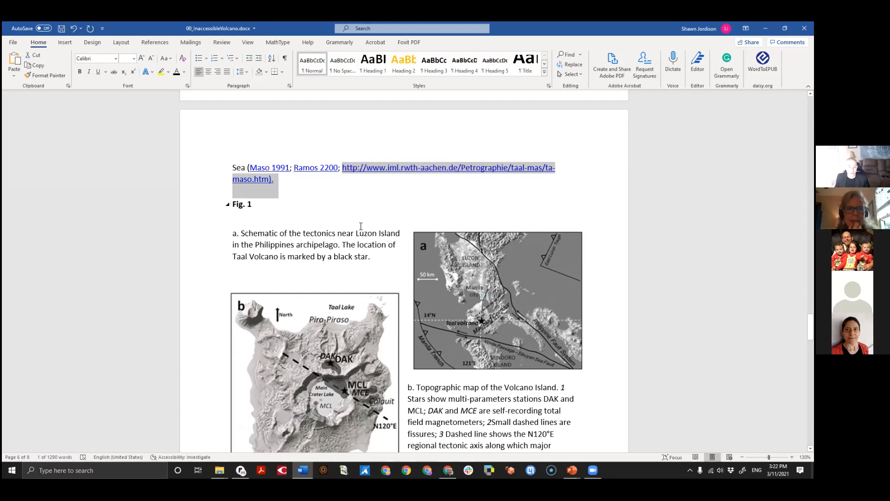
{"action": "left_click", "coordinate": [356, 177]}
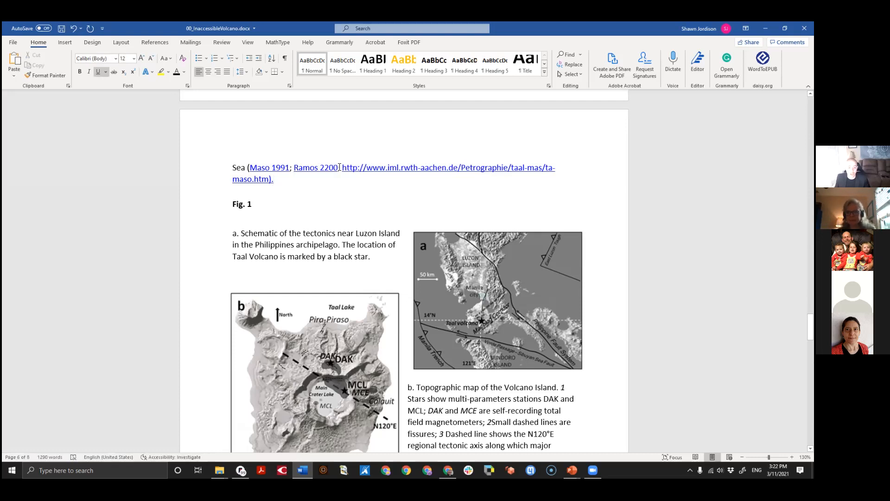
{"action": "left_click_drag", "start_coordinate": [338, 168], "coordinate": [292, 168]}
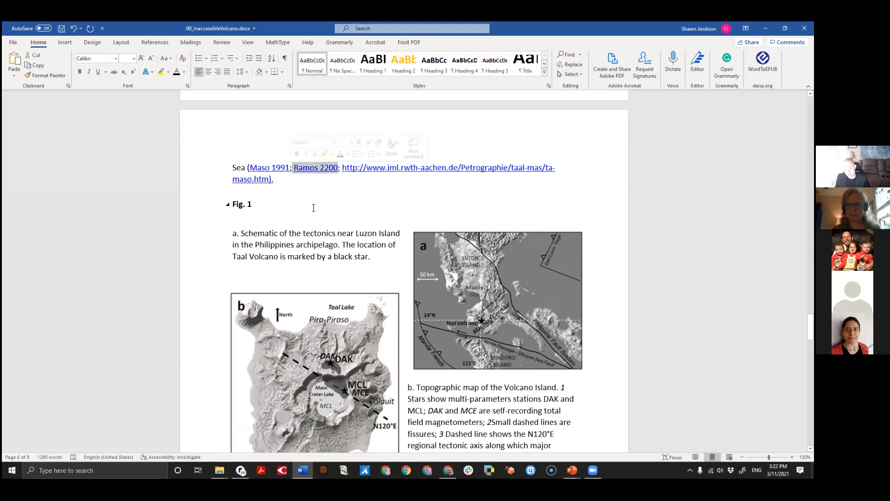
{"action": "left_click", "coordinate": [321, 181]}
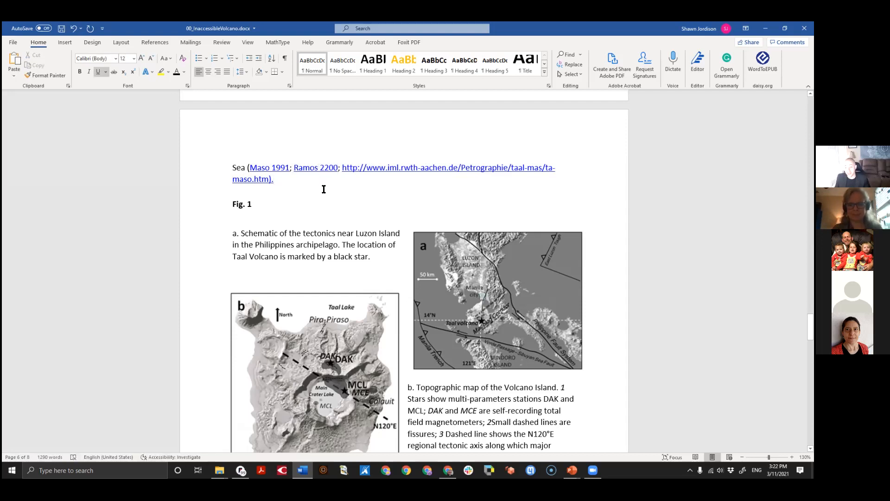
{"action": "right_click", "coordinate": [330, 166]}
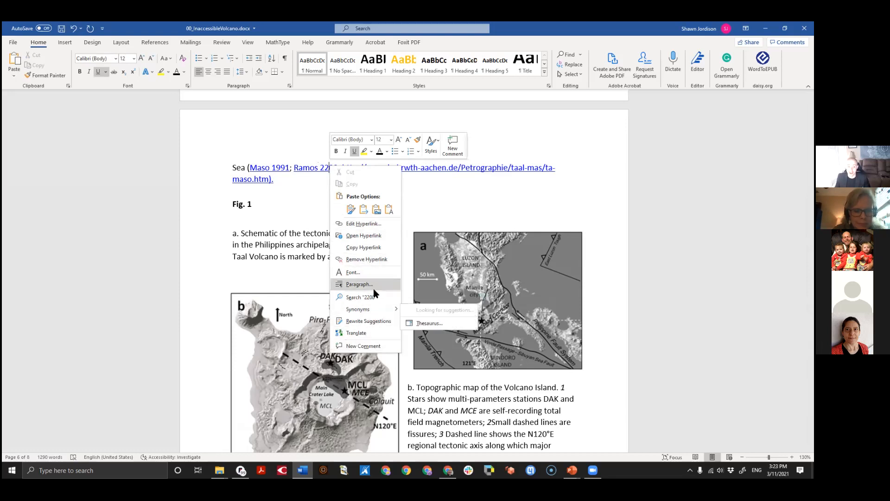
{"action": "left_click", "coordinate": [361, 226]}
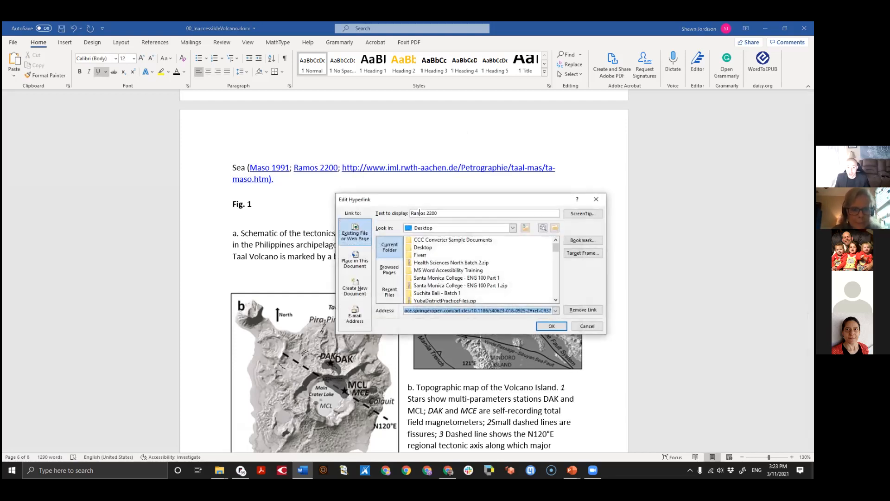
{"action": "left_click", "coordinate": [423, 212]}
{"action": "left_click_drag", "start_coordinate": [426, 213], "coordinate": [407, 214]}
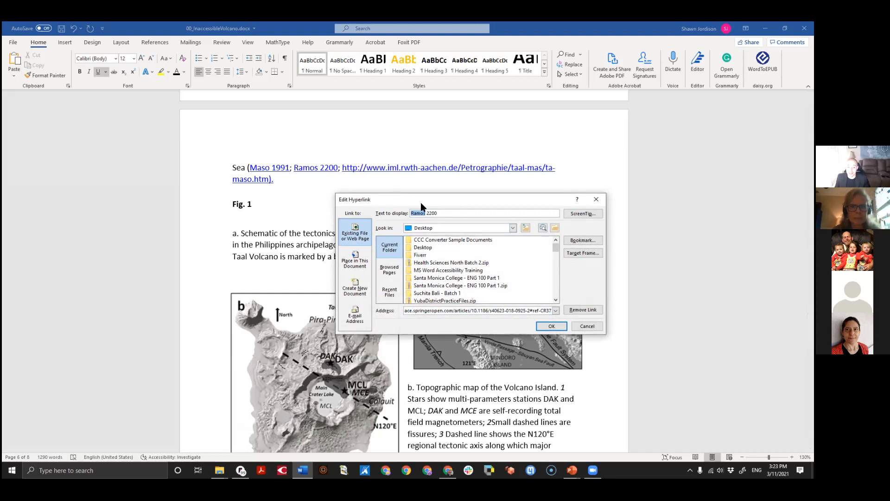
{"action": "left_click", "coordinate": [555, 328]}
{"action": "left_click", "coordinate": [291, 168]}
{"action": "type", "text": ";"}
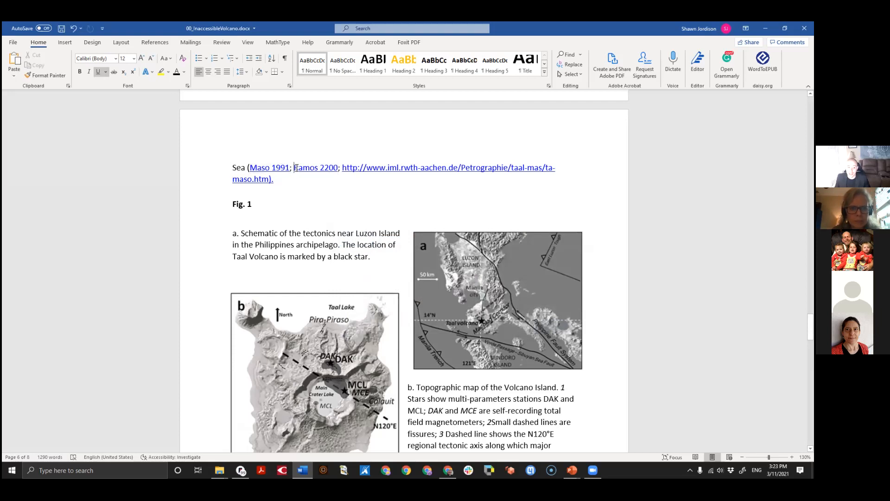
{"action": "left_click_drag", "start_coordinate": [295, 168], "coordinate": [290, 168]}
{"action": "left_click", "coordinate": [300, 188]}
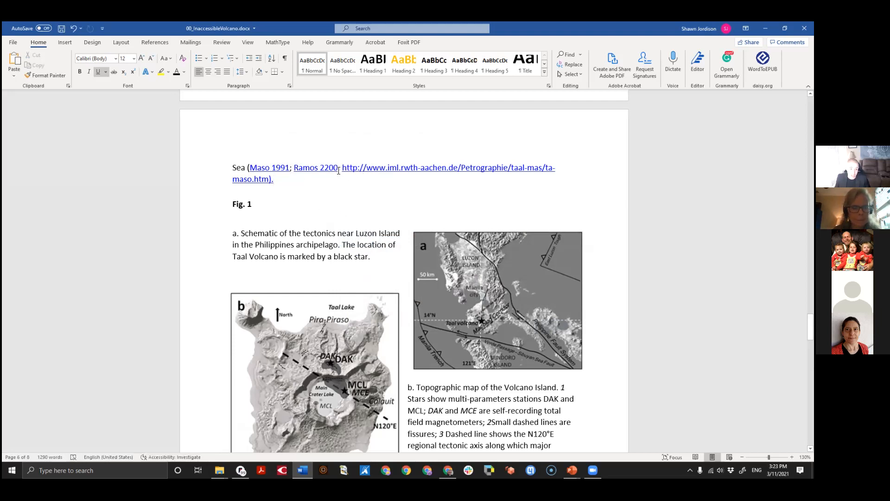
Try removing the bare web address after the 2200 citation, and undo the deletion
{"action": "left_click_drag", "start_coordinate": [337, 168], "coordinate": [344, 187]}
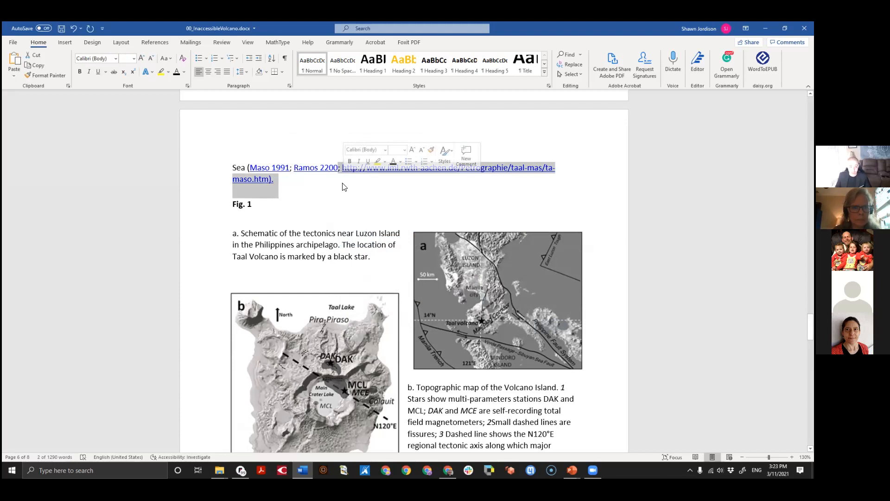
{"action": "key", "text": "Delete"}
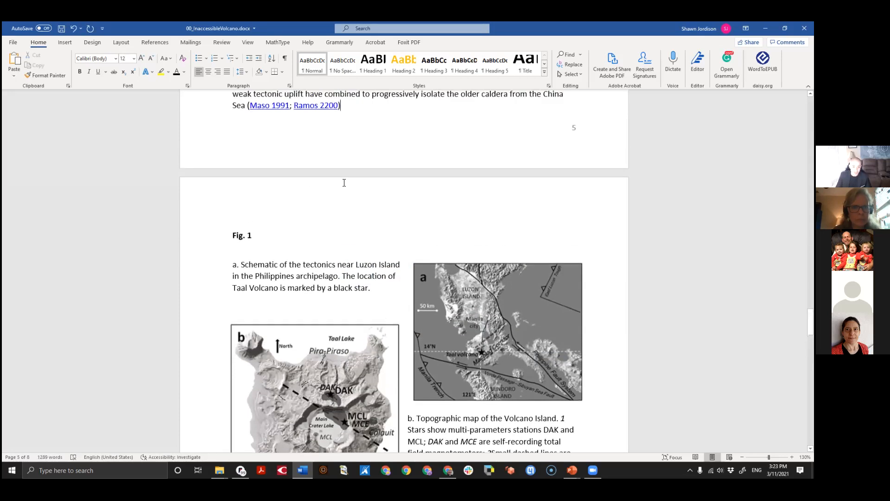
{"action": "key", "text": "ctrl+z"}
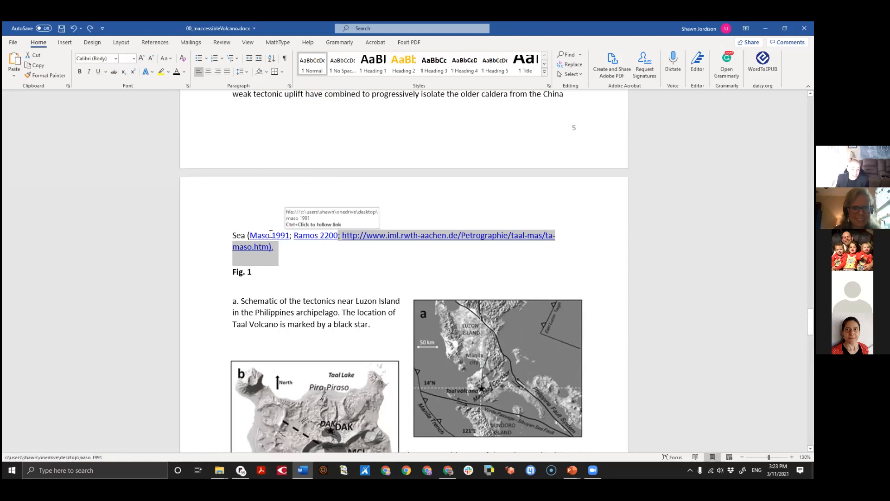
{"action": "left_click", "coordinate": [348, 245]}
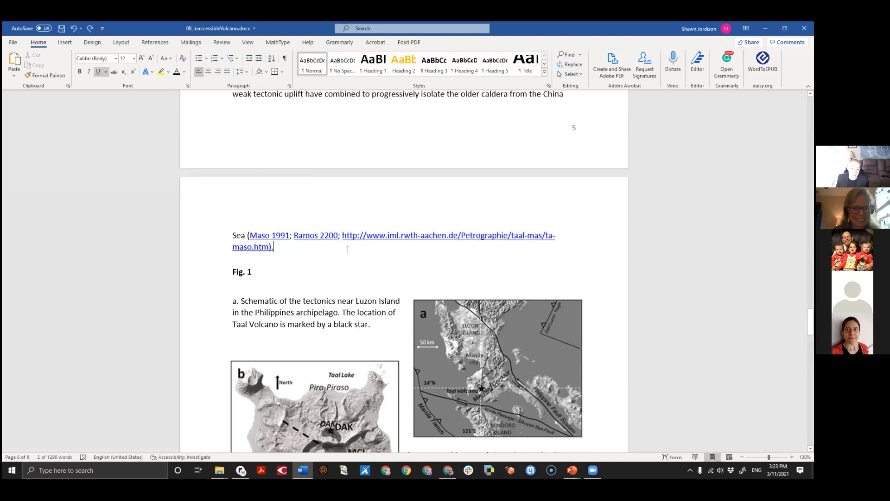
Copy the bare web address ending in ta-maso.htm and try deleting it from the citation
{"action": "left_click_drag", "start_coordinate": [285, 249], "coordinate": [269, 251]}
{"action": "key", "text": "ctrl+c"}
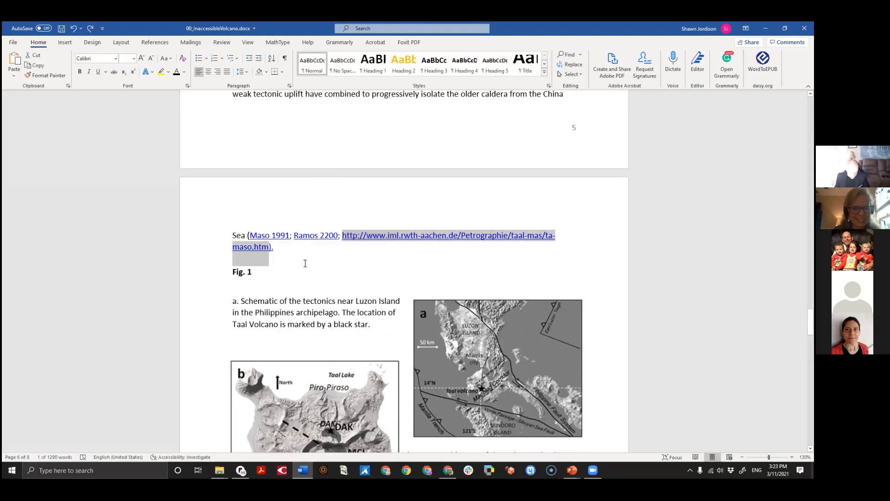
{"action": "key", "text": "Delete"}
{"action": "scroll", "coordinate": [301, 185], "scroll_direction": "up", "scroll_amount": 2}
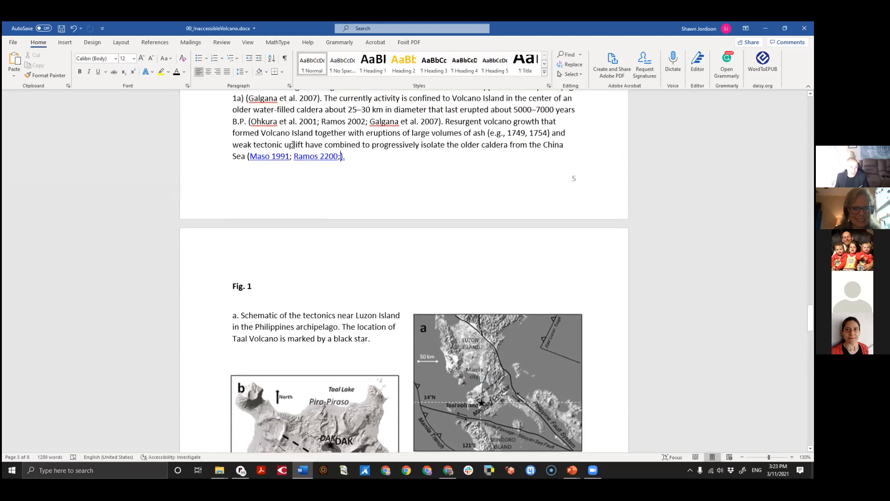
Try pasting the web address as the 1991 citation link's target, cancel the edit and restore the deleted web address
{"action": "right_click", "coordinate": [266, 156]}
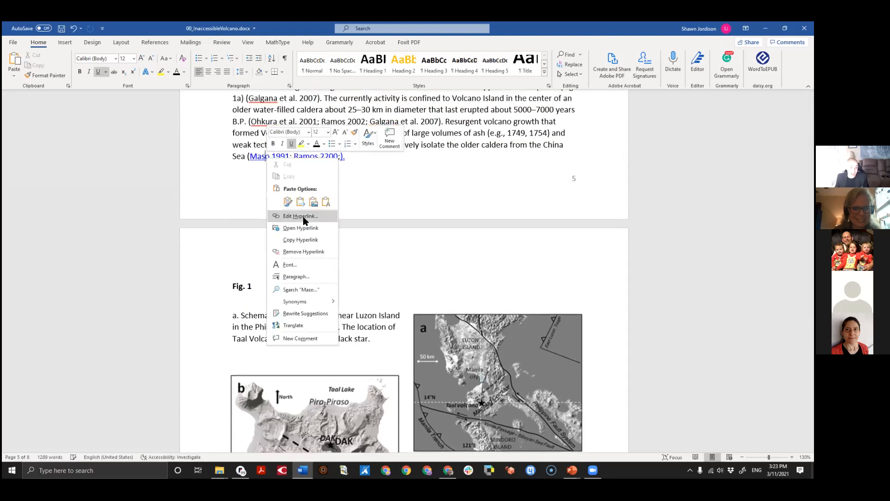
{"action": "left_click", "coordinate": [302, 216]}
{"action": "left_click", "coordinate": [437, 310]}
{"action": "key", "text": "ctrl+a"}
{"action": "key", "text": "ctrl+v"}
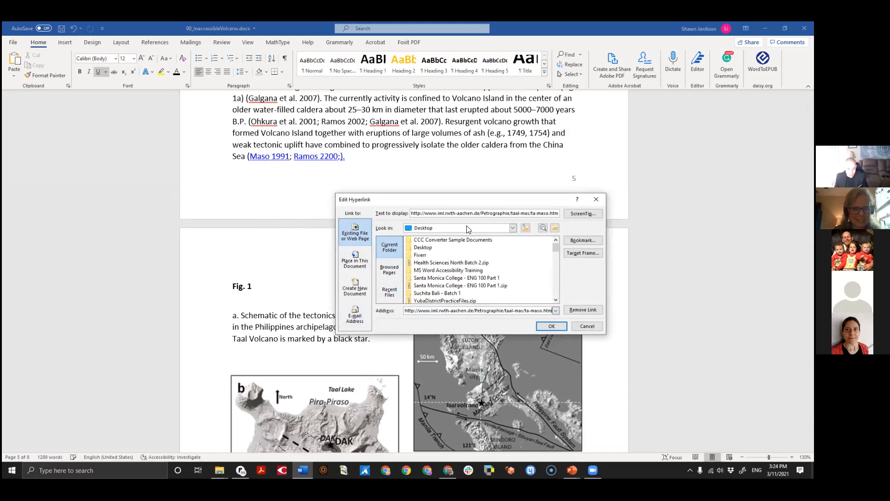
{"action": "key", "text": "ctrl+z"}
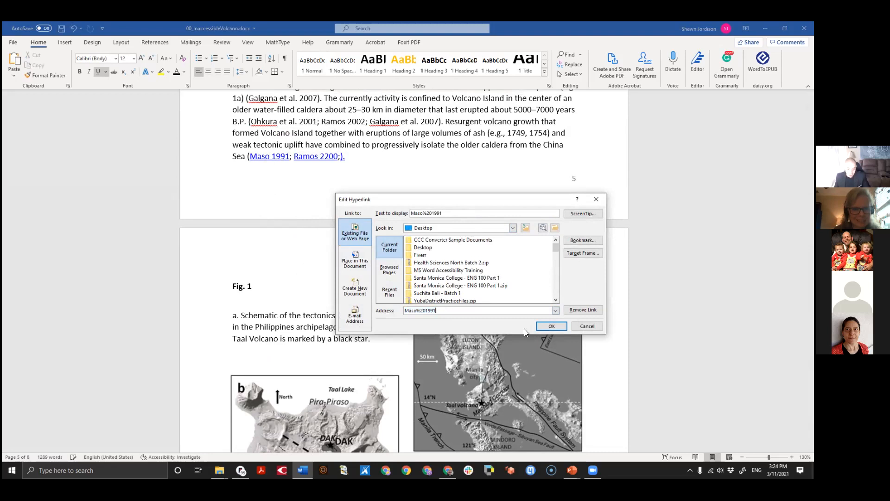
{"action": "left_click", "coordinate": [585, 326]}
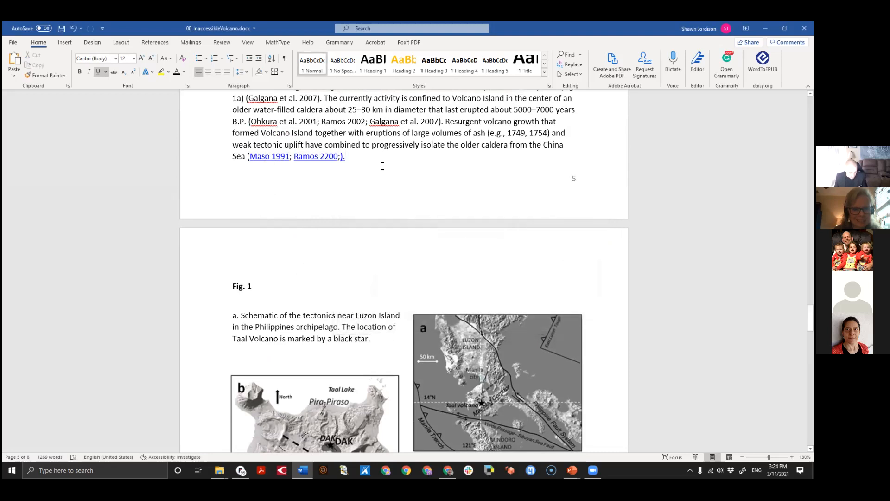
{"action": "key", "text": "ctrl+z"}
Copy the bare web address ending in ta-maso.htm, set it as the 1991 citation link's target, and restore that link's original citation display text
{"action": "right_click", "coordinate": [366, 285]}
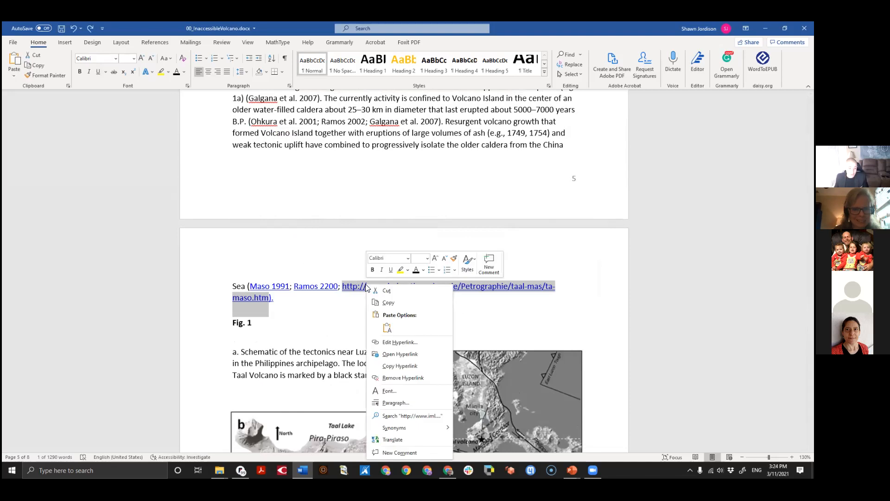
{"action": "left_click", "coordinate": [392, 301]}
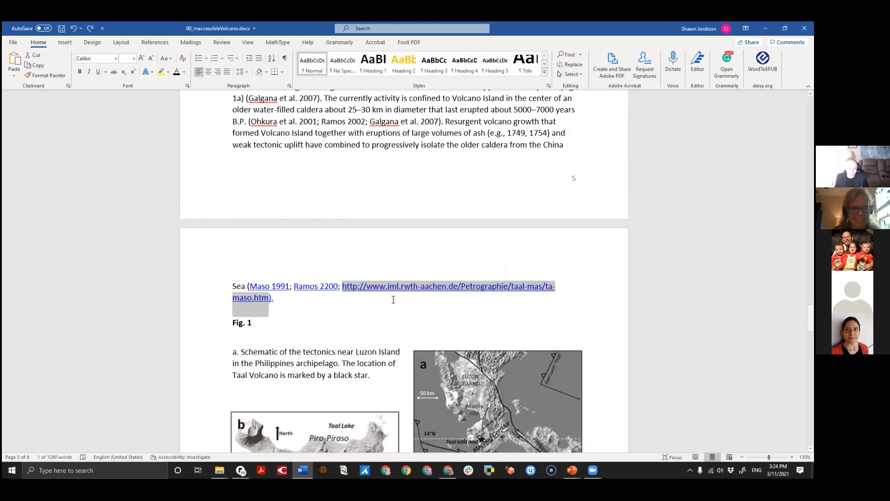
{"action": "left_click", "coordinate": [394, 300]}
{"action": "right_click", "coordinate": [275, 289]}
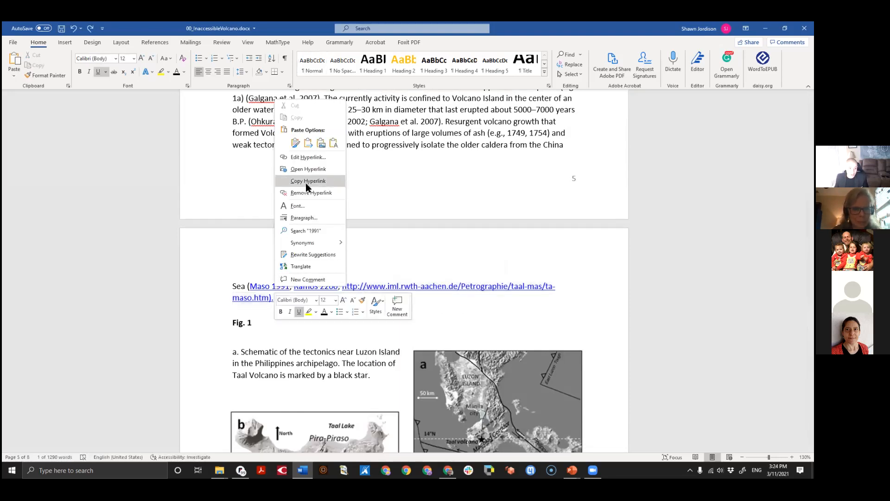
{"action": "left_click", "coordinate": [309, 157]}
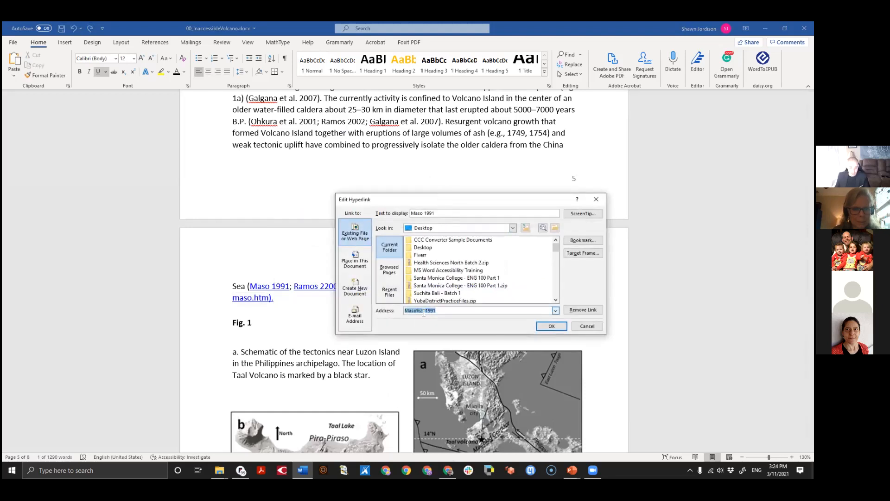
{"action": "key", "text": "ctrl+v"}
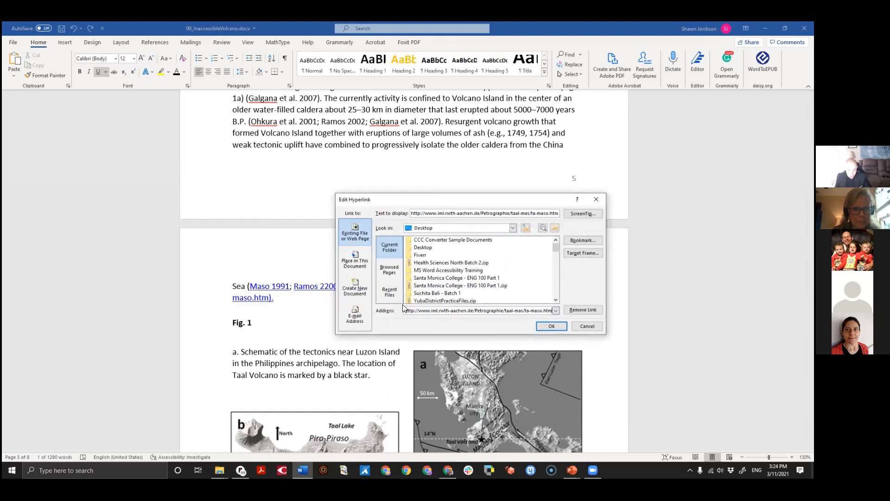
{"action": "triple_click", "coordinate": [435, 216]}
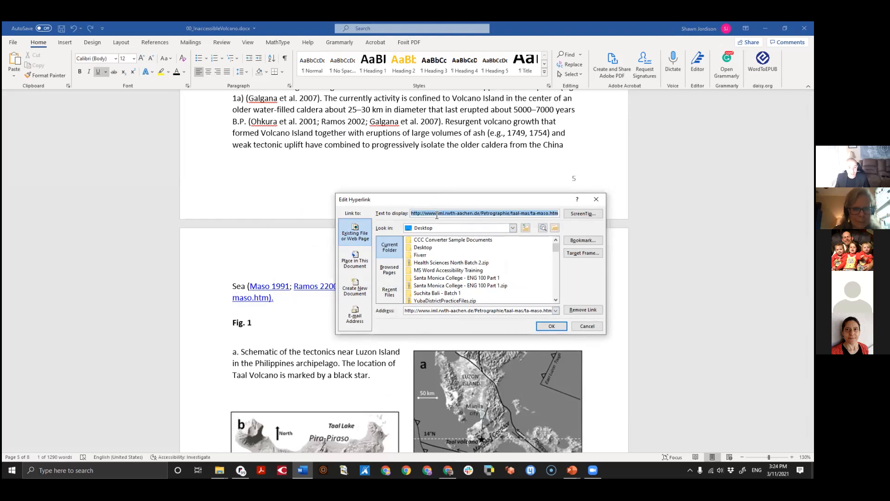
{"action": "type", "text": "Maso "}
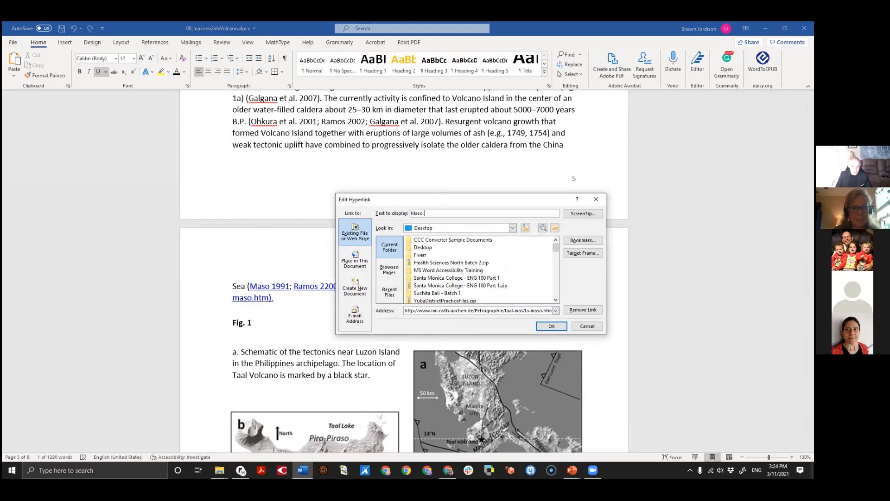
{"action": "type", "text": "1991"}
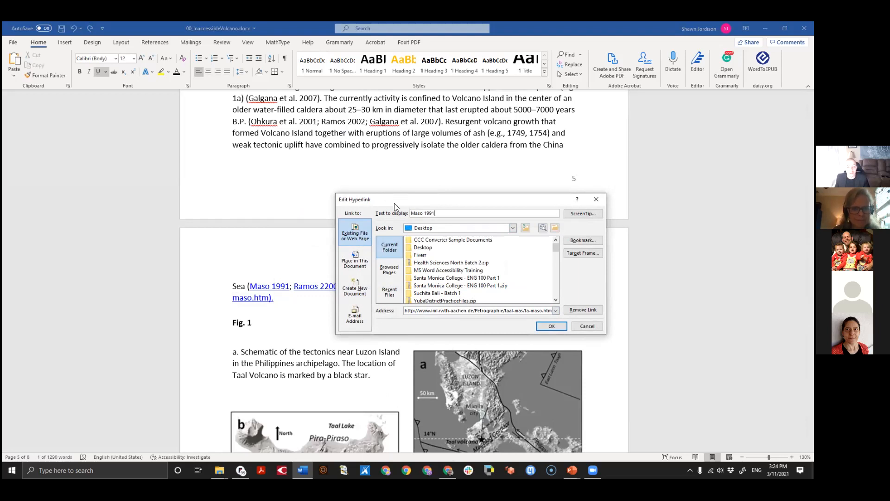
{"action": "left_click", "coordinate": [548, 326]}
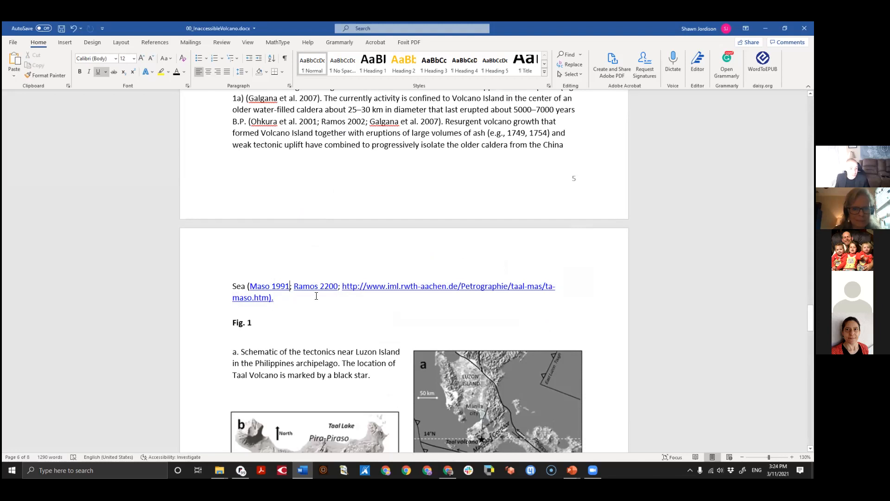
Delete the bare web address and the semicolon after the 2200 citation, and end the citation group with a closing parenthesis
{"action": "left_click_drag", "start_coordinate": [342, 287], "coordinate": [344, 297]}
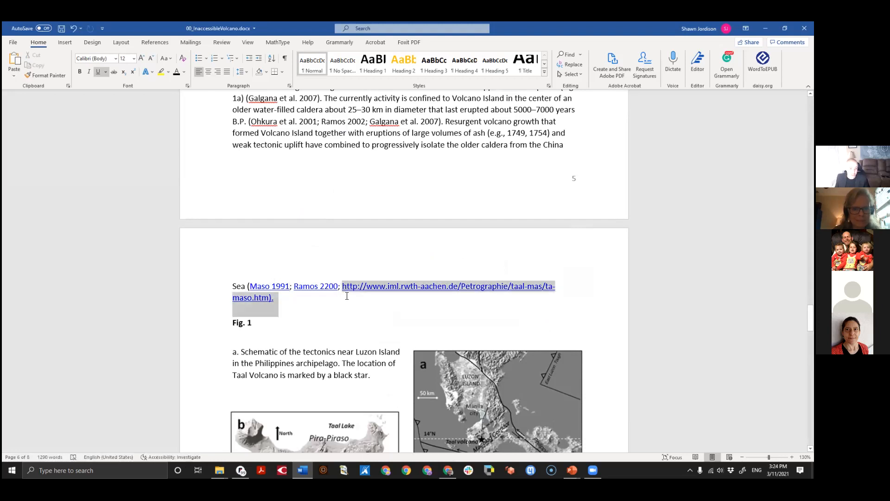
{"action": "key", "text": "Delete"}
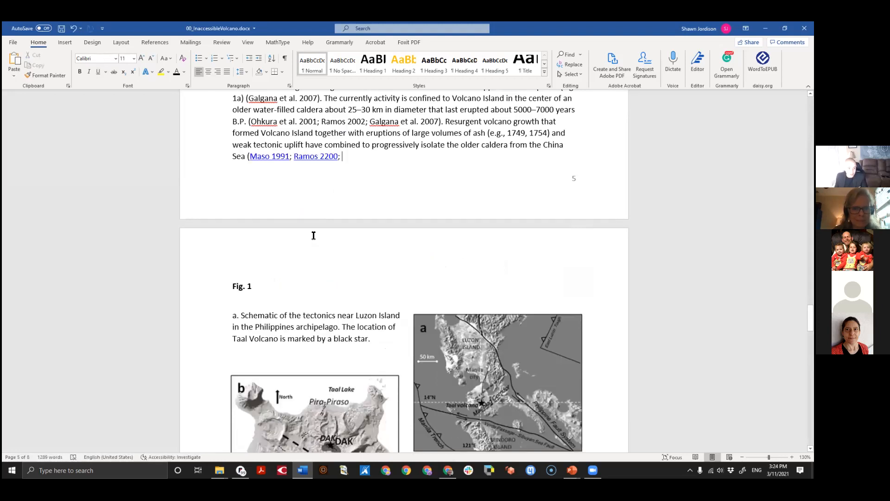
{"action": "type", "text": ")"}
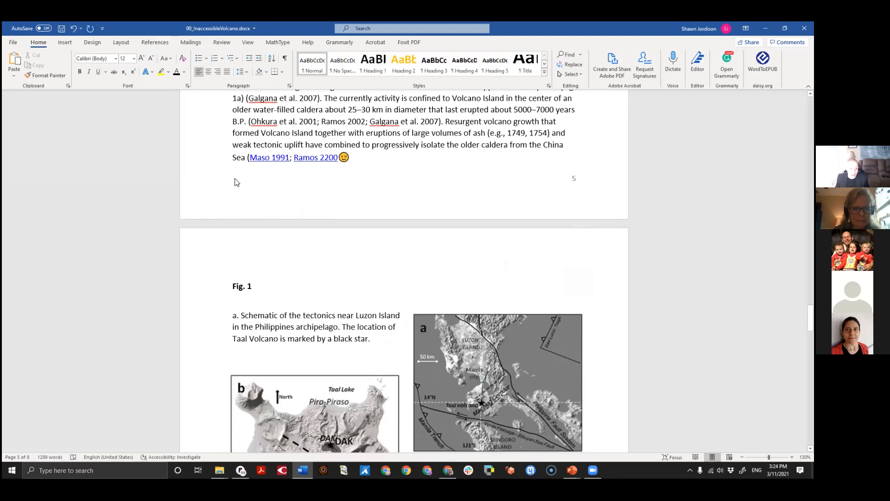
{"action": "key", "text": "ctrl+z"}
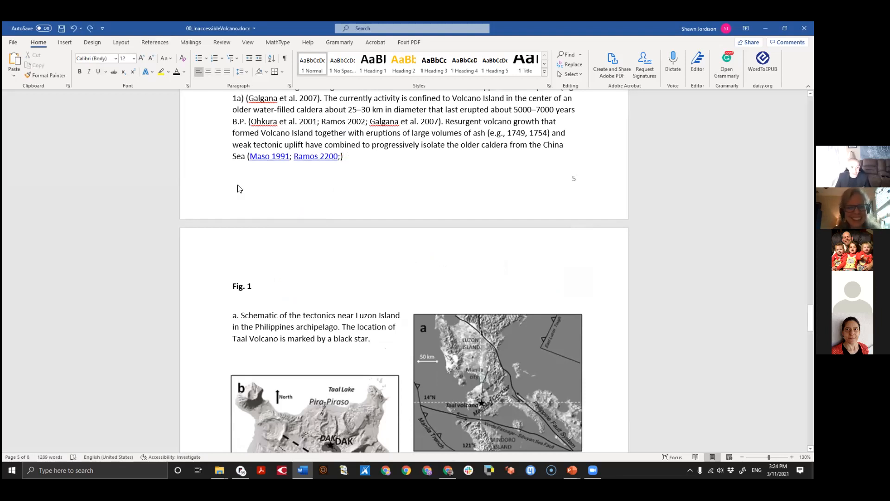
{"action": "key", "text": "BackSpace"}
{"action": "key", "text": "BackSpace"}
{"action": "type", "text": ")"}
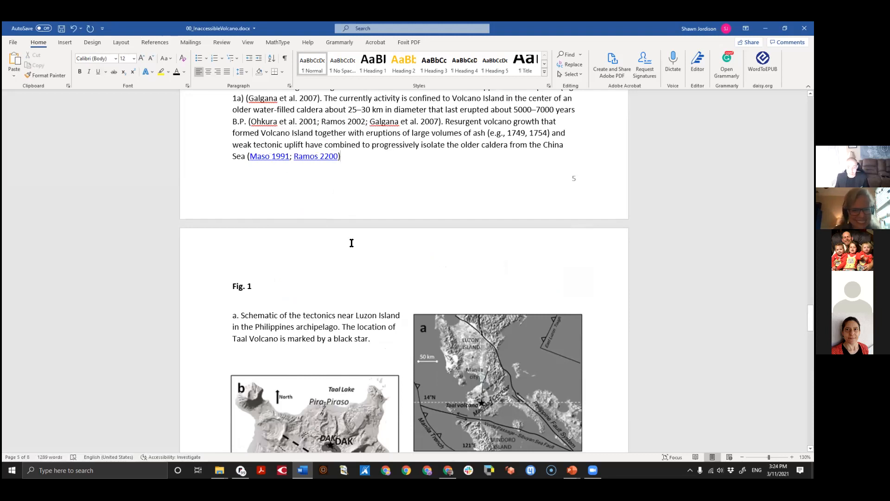
{"action": "scroll", "coordinate": [372, 282], "scroll_direction": "down", "scroll_amount": 3}
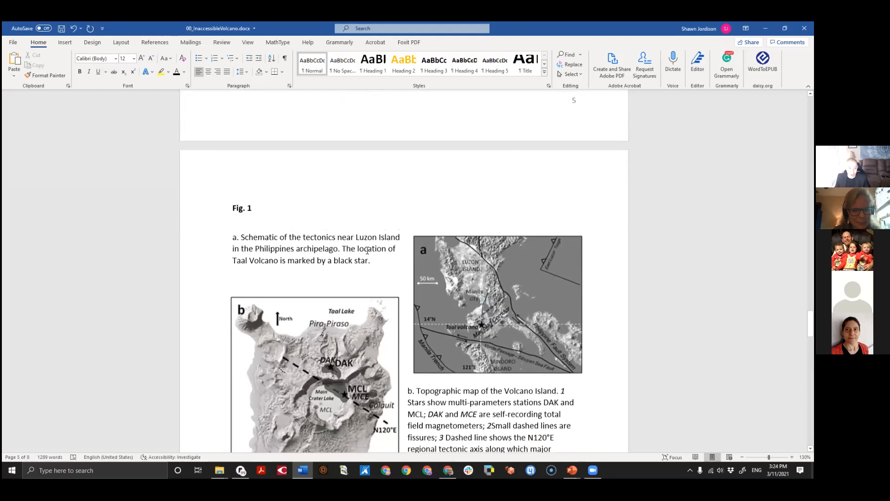
{"action": "left_click", "coordinate": [287, 211]}
{"action": "left_click", "coordinate": [236, 215]}
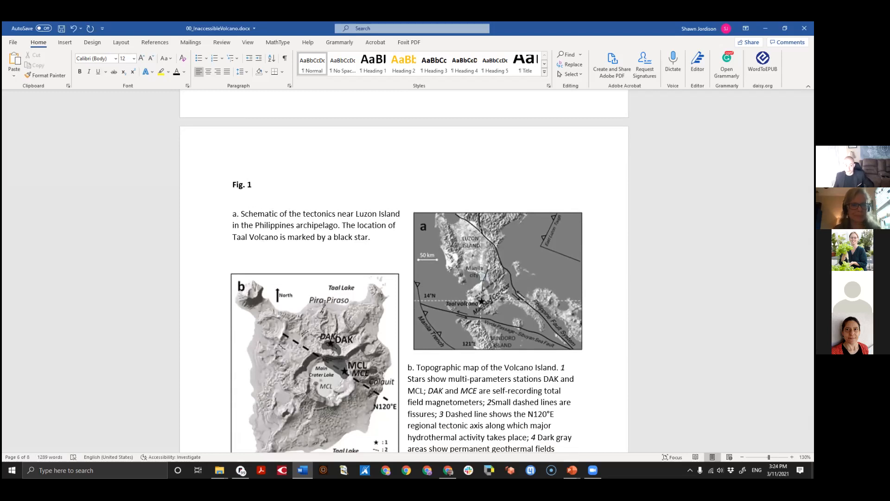
Follow the 2200 citation link to its web page and review the article's reference list there
{"action": "scroll", "coordinate": [324, 229], "scroll_direction": "up", "scroll_amount": 5}
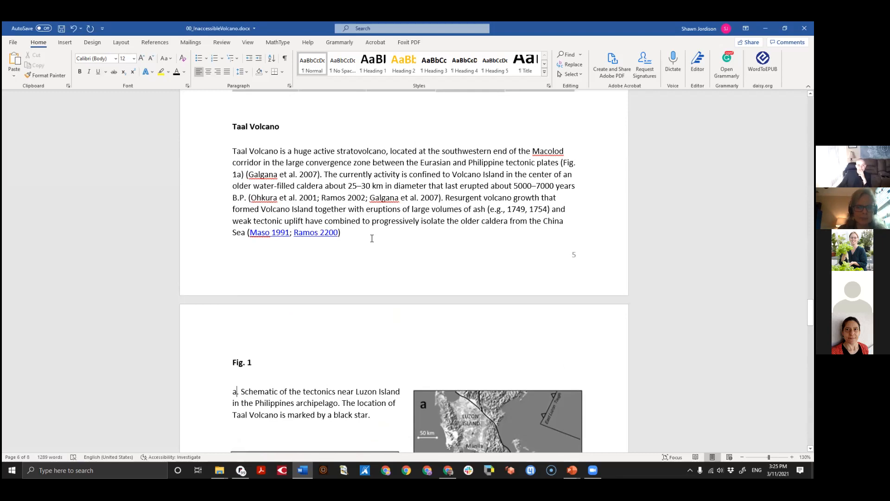
{"action": "left_click", "coordinate": [312, 233]}
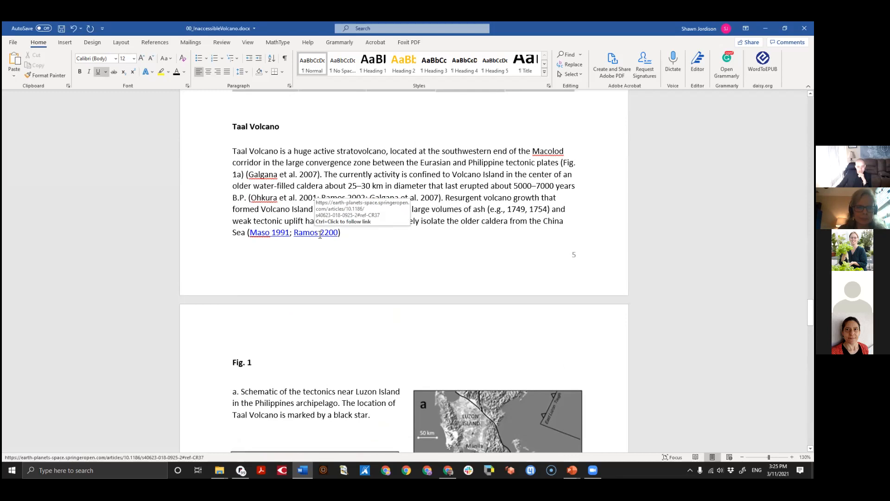
{"action": "left_click", "coordinate": [320, 235], "text": "ctrl"}
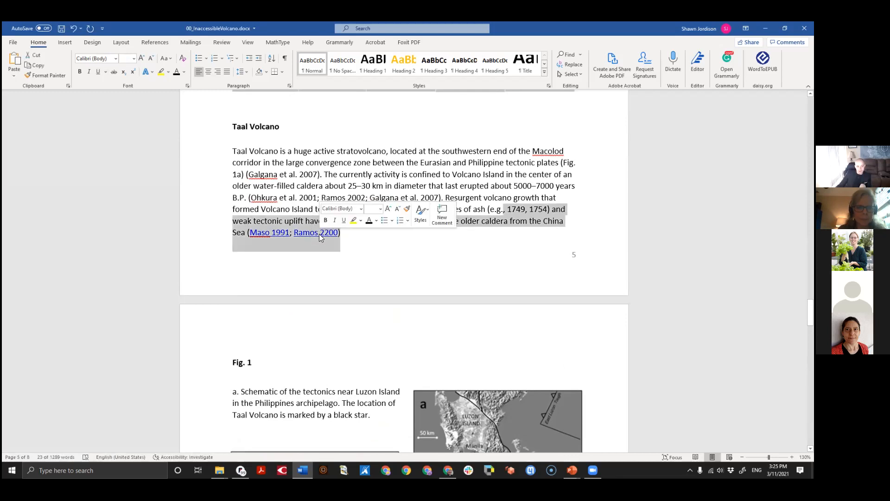
{"action": "left_click", "coordinate": [313, 233]}
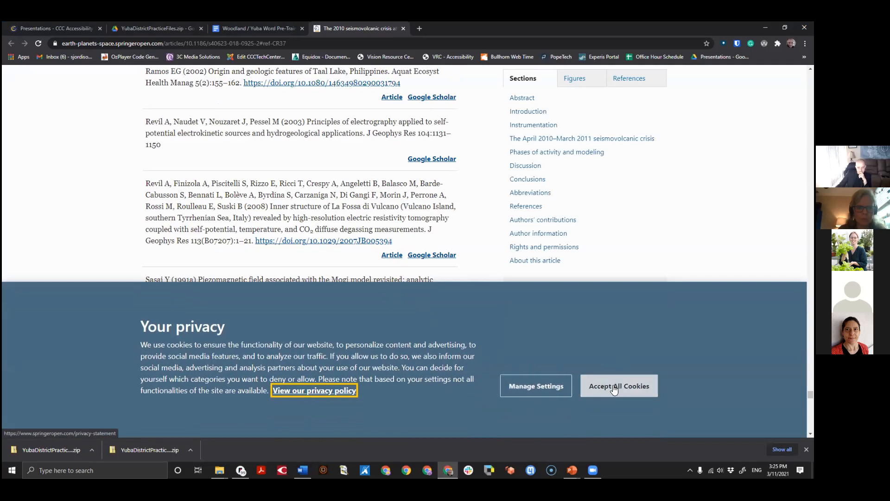
{"action": "left_click", "coordinate": [666, 227]}
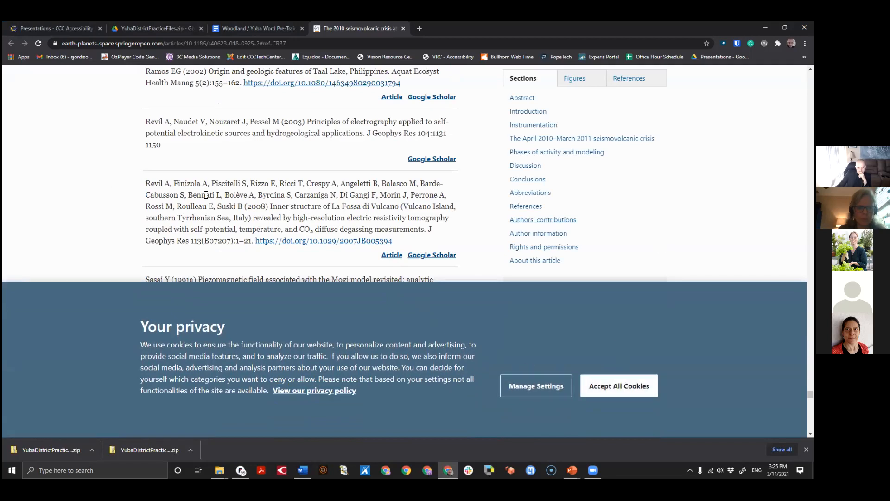
{"action": "scroll", "coordinate": [206, 195], "scroll_direction": "down", "scroll_amount": 4}
{"action": "scroll", "coordinate": [205, 198], "scroll_direction": "up", "scroll_amount": 1}
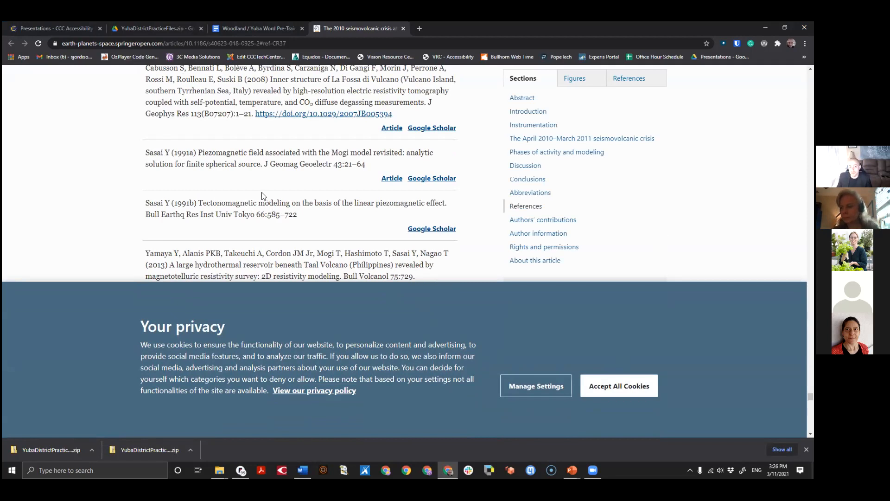
{"action": "scroll", "coordinate": [260, 192], "scroll_direction": "up", "scroll_amount": 1}
{"action": "scroll", "coordinate": [260, 192], "scroll_direction": "up", "scroll_amount": 2}
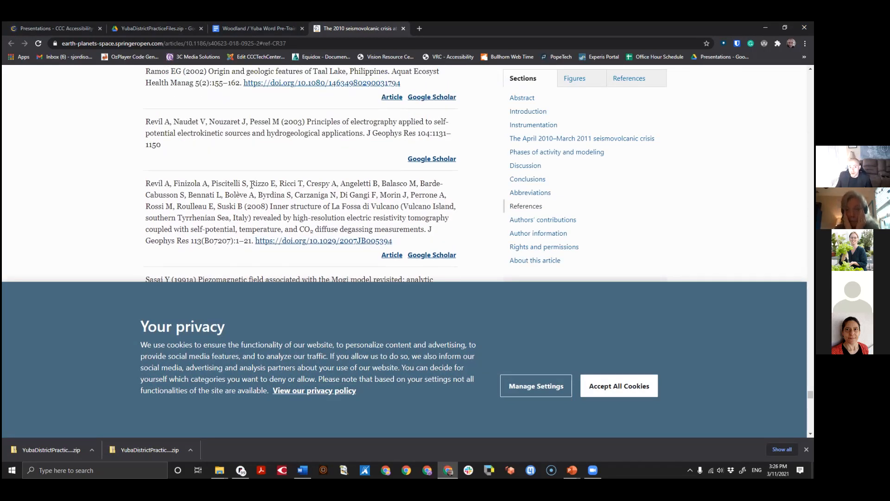
{"action": "scroll", "coordinate": [248, 194], "scroll_direction": "down", "scroll_amount": 2}
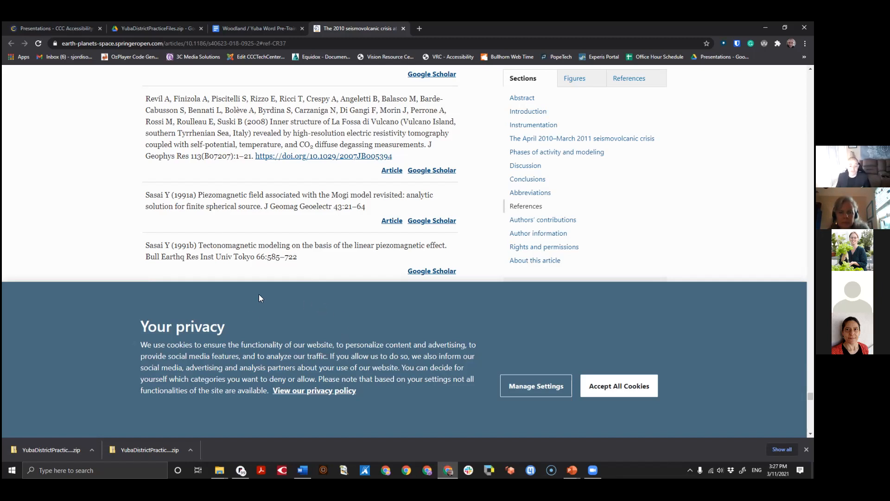
Switch back to the volcano document in Word and examine how the lettered captions and two maps of Fig. 1 are laid out
{"action": "key", "text": "alt+Tab"}
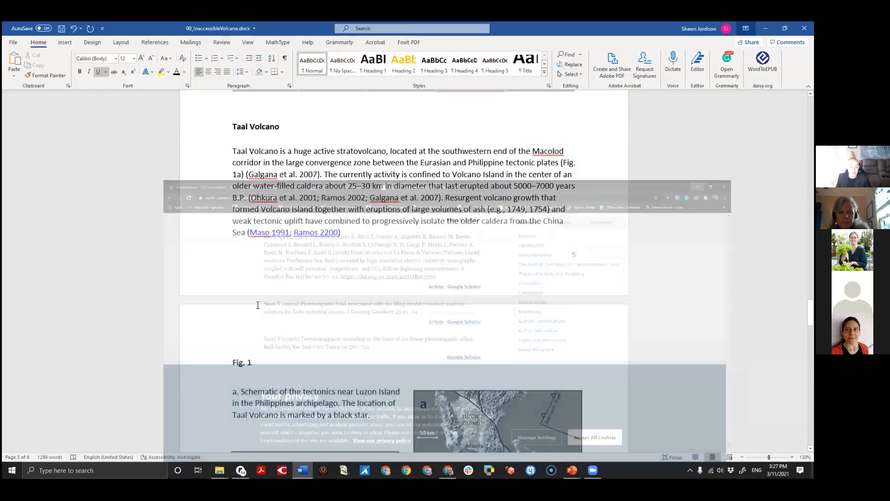
{"action": "scroll", "coordinate": [317, 189], "scroll_direction": "up", "scroll_amount": 1}
{"action": "scroll", "coordinate": [354, 255], "scroll_direction": "down", "scroll_amount": 4}
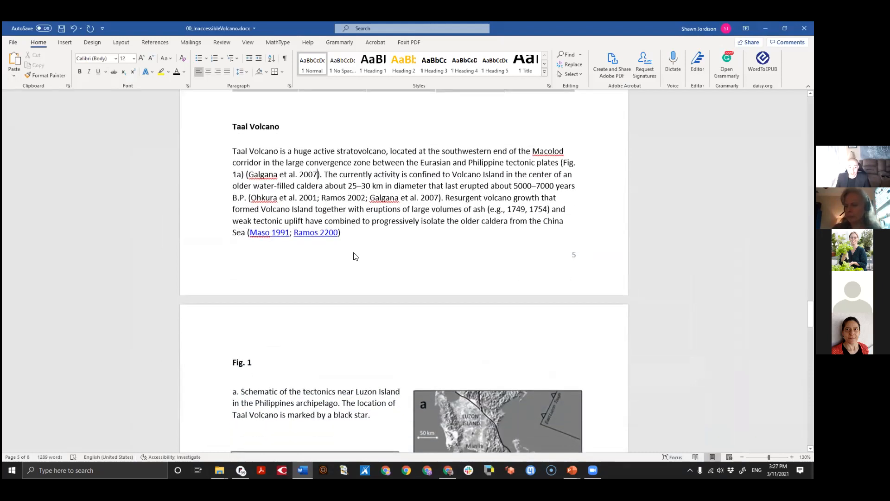
{"action": "scroll", "coordinate": [360, 273], "scroll_direction": "down", "scroll_amount": 2}
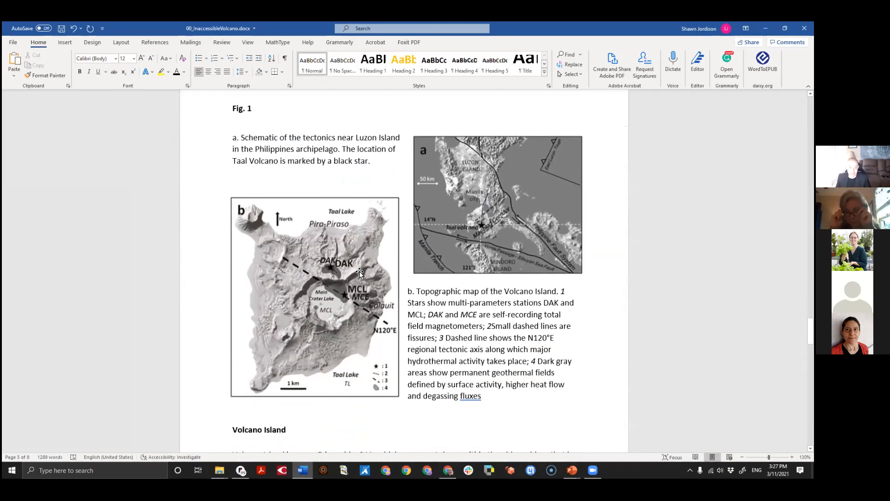
{"action": "scroll", "coordinate": [360, 288], "scroll_direction": "up", "scroll_amount": 1}
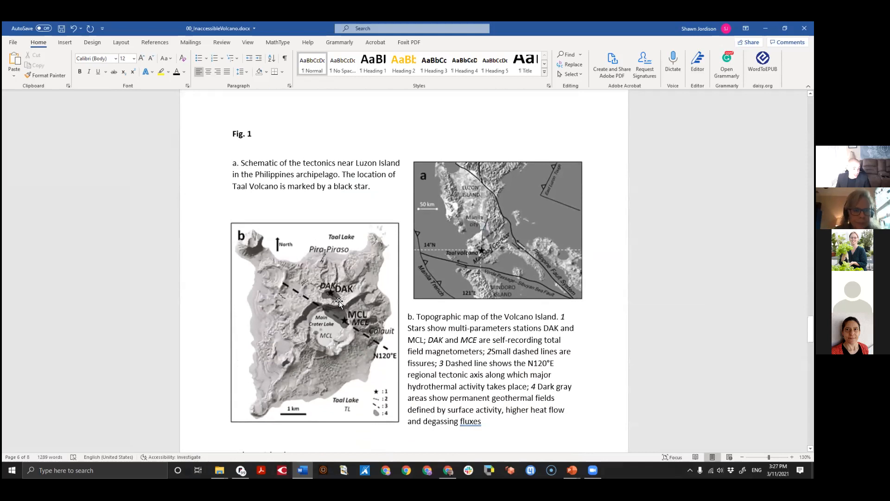
{"action": "left_click", "coordinate": [241, 163]}
{"action": "left_click", "coordinate": [470, 227]}
{"action": "left_click", "coordinate": [351, 270]}
{"action": "left_click", "coordinate": [488, 333]}
{"action": "left_click", "coordinate": [240, 164]}
{"action": "scroll", "coordinate": [278, 270], "scroll_direction": "down", "scroll_amount": 4}
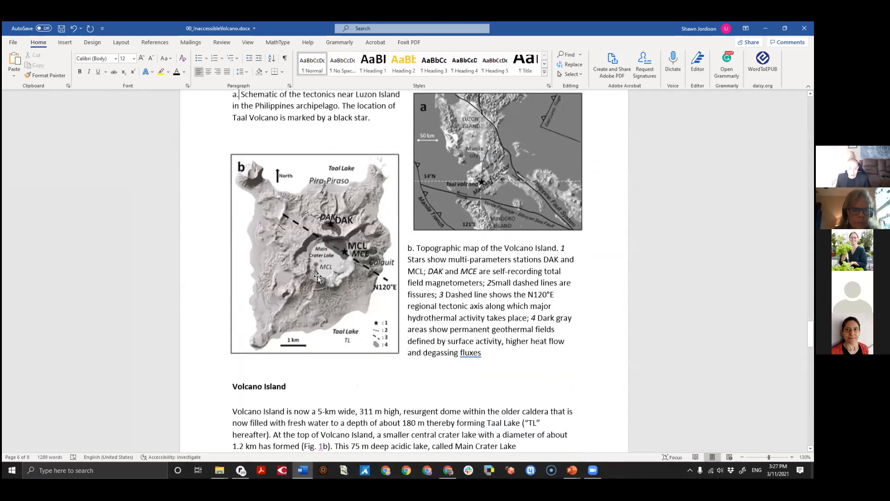
{"action": "scroll", "coordinate": [319, 316], "scroll_direction": "up", "scroll_amount": 2}
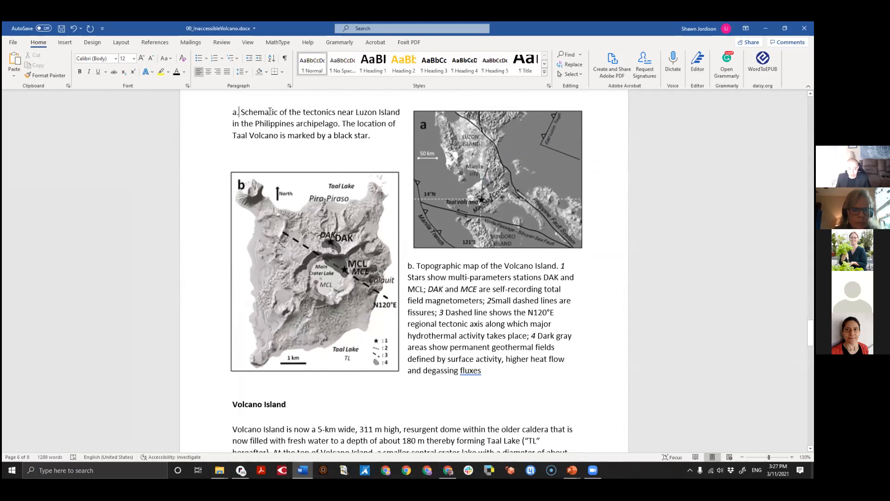
{"action": "scroll", "coordinate": [334, 199], "scroll_direction": "up", "scroll_amount": 2}
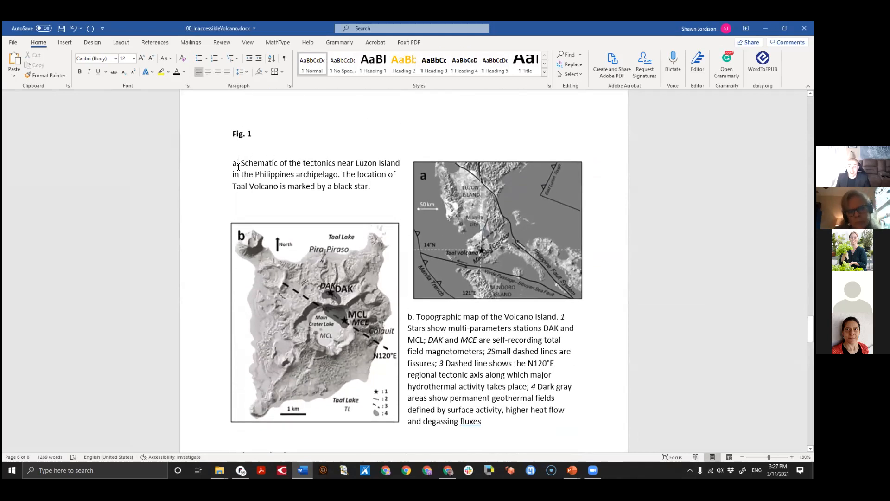
Convert the Fig. 1 caption about the tectonics near Luzon Island into a lettered list item using the a., b., c. format
{"action": "left_click_drag", "start_coordinate": [373, 186], "coordinate": [233, 163]}
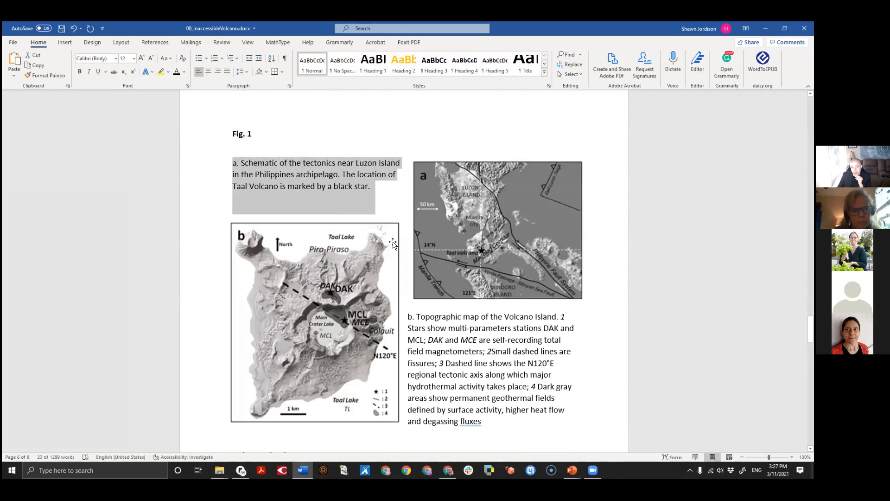
{"action": "left_click", "coordinate": [312, 187]}
{"action": "left_click", "coordinate": [233, 162]}
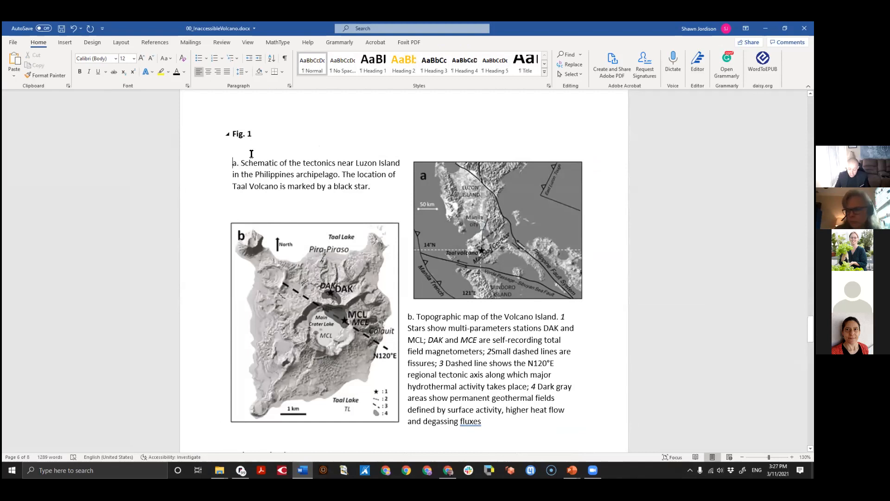
{"action": "key", "text": "shift+Down"}
{"action": "key", "text": "shift+Down"}
{"action": "key", "text": "shift+Down"}
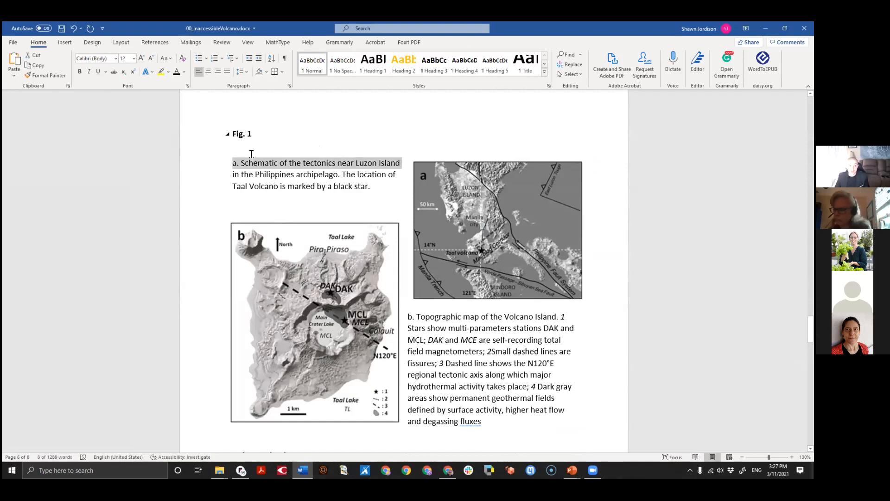
{"action": "key", "text": "shift+Up"}
{"action": "key", "text": "shift+Down"}
{"action": "key", "text": "shift+Up"}
{"action": "key", "text": "shift+Down"}
{"action": "key", "text": "shift+Up"}
{"action": "key", "text": "shift+Down"}
{"action": "key", "text": "shift+Up"}
{"action": "key", "text": "shift+Down"}
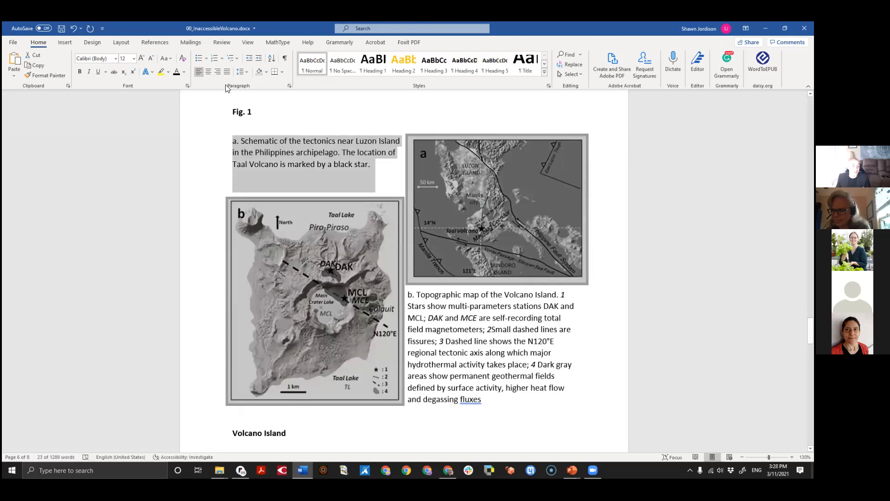
{"action": "left_click", "coordinate": [221, 58]}
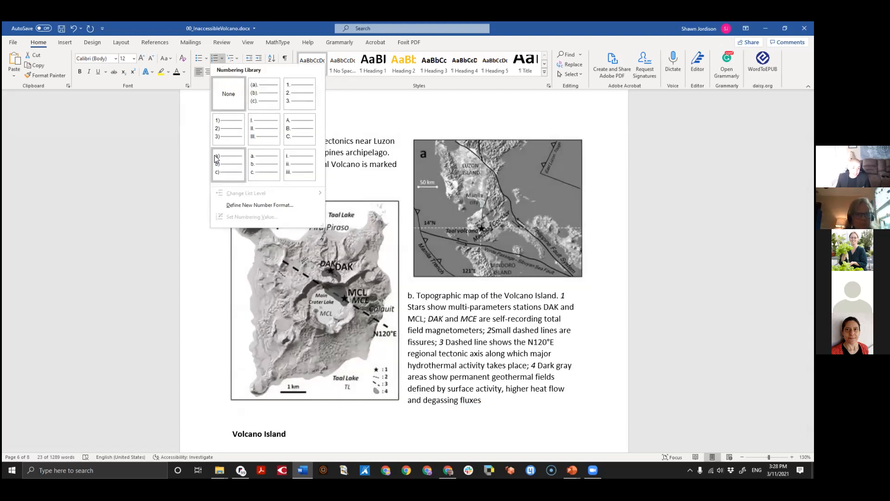
{"action": "left_click", "coordinate": [263, 156]}
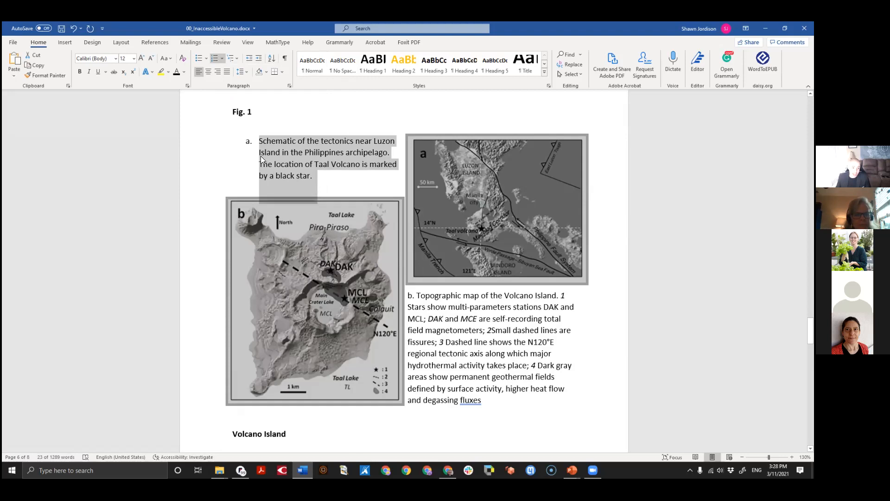
Try to shift the topographic map caption further down the page by adding empty lines after caption a
{"action": "left_click", "coordinate": [334, 174]}
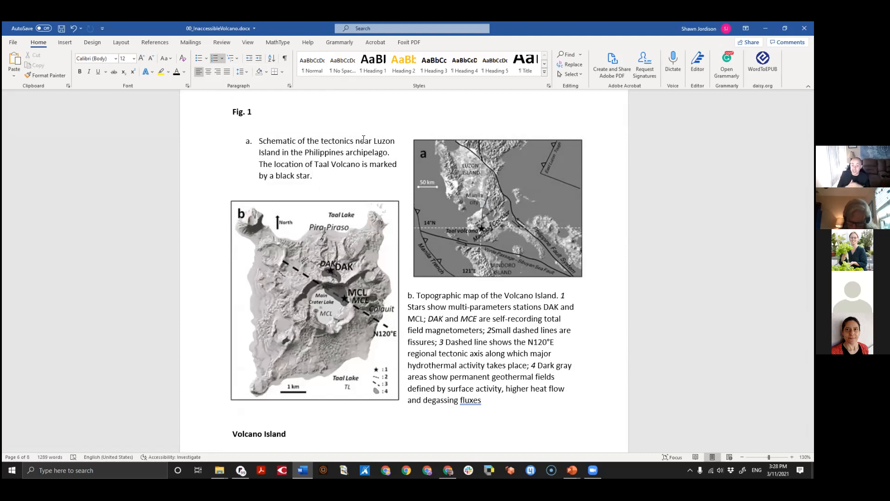
{"action": "key", "text": "Return"}
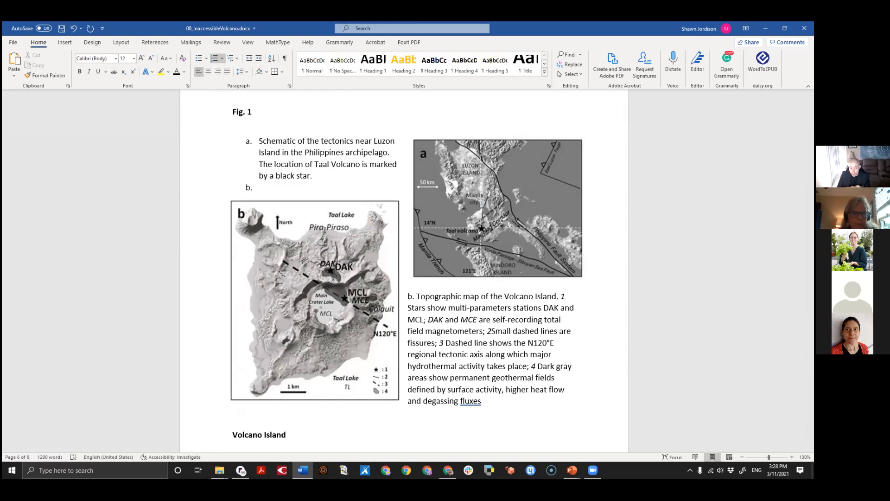
{"action": "key", "text": "Return"}
{"action": "key", "text": "Return"}
{"action": "key", "text": "Return"}
{"action": "key", "text": "Return"}
{"action": "key", "text": "Return"}
{"action": "key", "text": "Return"}
{"action": "key", "text": "Return"}
{"action": "key", "text": "Return"}
{"action": "key", "text": "Return"}
{"action": "key", "text": "Return"}
{"action": "key", "text": "Return"}
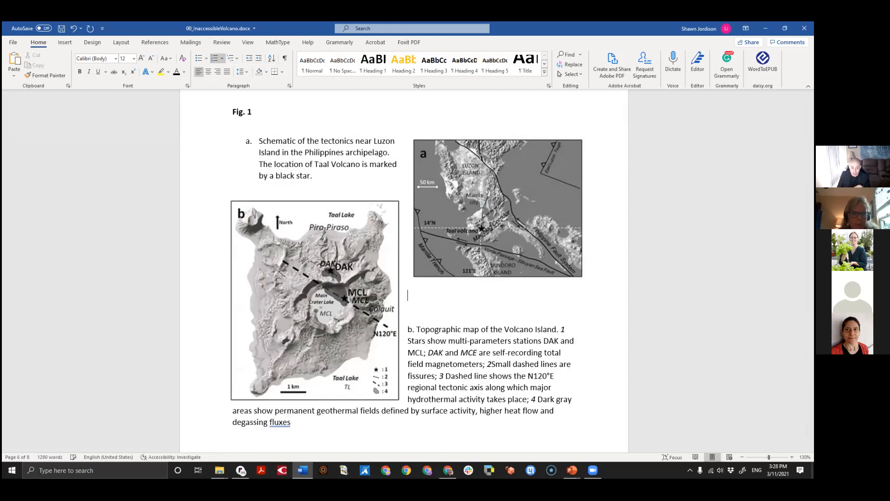
{"action": "key", "text": "BackSpace"}
{"action": "key", "text": "BackSpace"}
{"action": "key", "text": "BackSpace"}
{"action": "key", "text": "BackSpace"}
{"action": "key", "text": "BackSpace"}
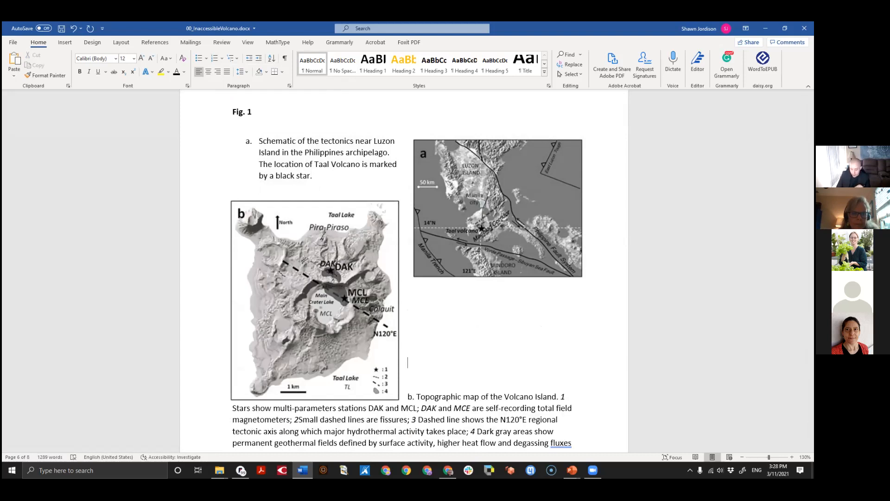
{"action": "key", "text": "BackSpace"}
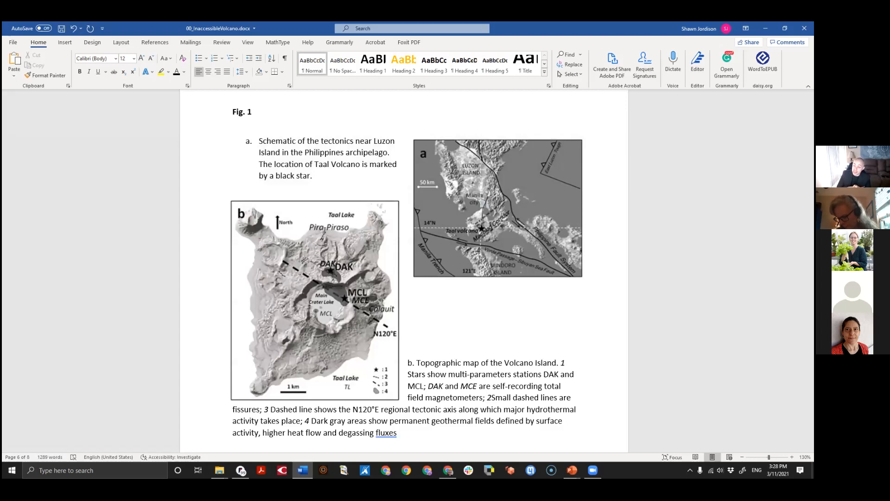
Try placing map a in the middle of caption a and check how the text wraps around it
{"action": "left_click_drag", "start_coordinate": [485, 185], "coordinate": [392, 163]}
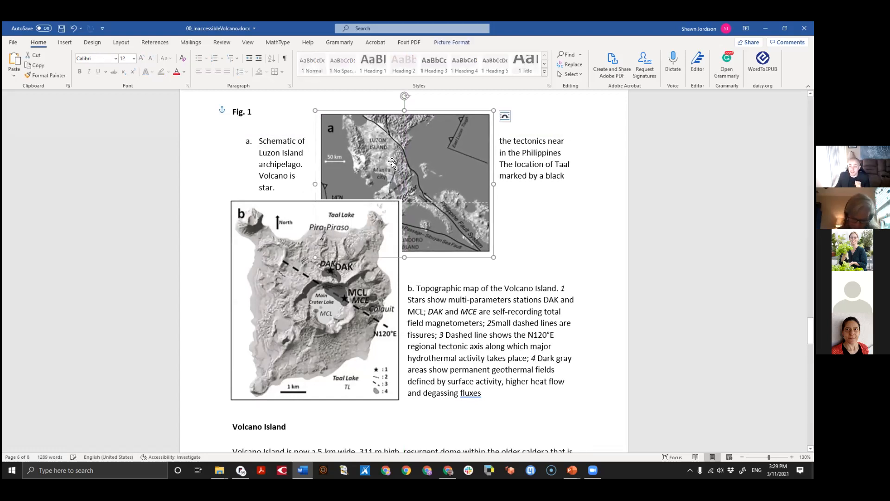
{"action": "left_click", "coordinate": [272, 144]}
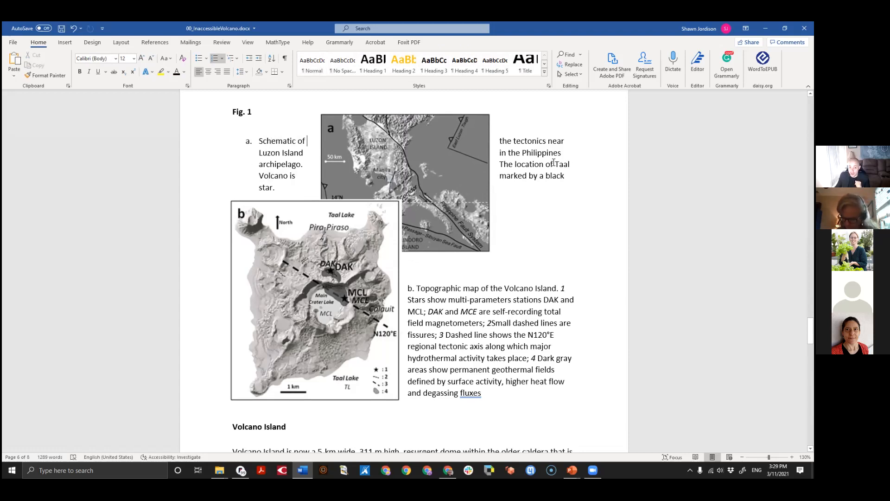
{"action": "left_click_drag", "start_coordinate": [460, 171], "coordinate": [424, 178]}
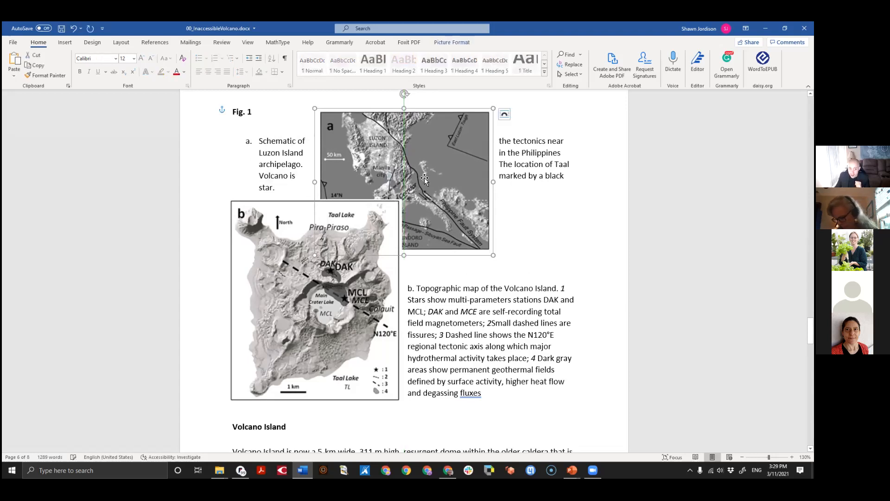
{"action": "left_click_drag", "start_coordinate": [278, 188], "coordinate": [263, 145]}
{"action": "left_click", "coordinate": [262, 144]}
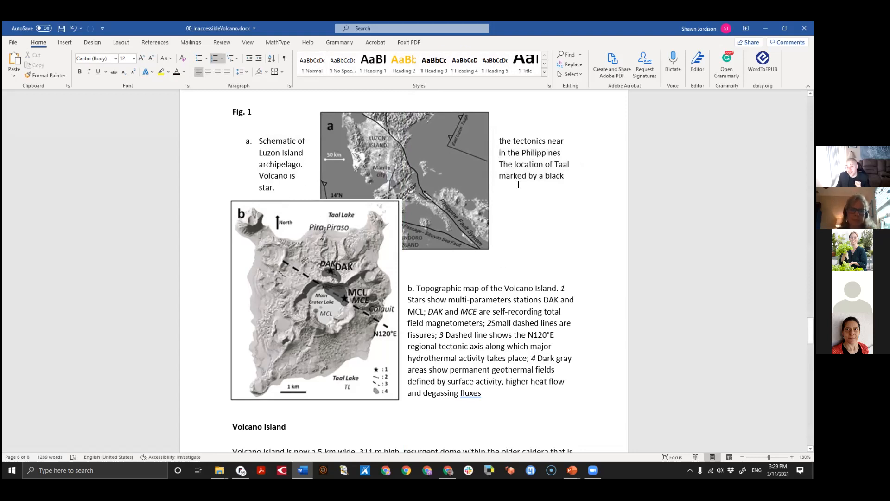
Set map a's layout to In Line with Text and apply the Normal style to the Fig. 1 line that holds it
{"action": "left_click", "coordinate": [404, 147]}
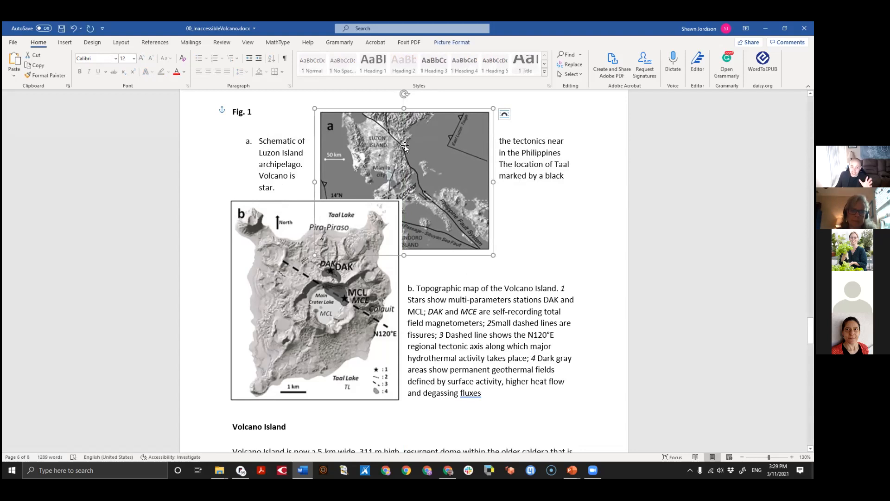
{"action": "left_click", "coordinate": [504, 115]}
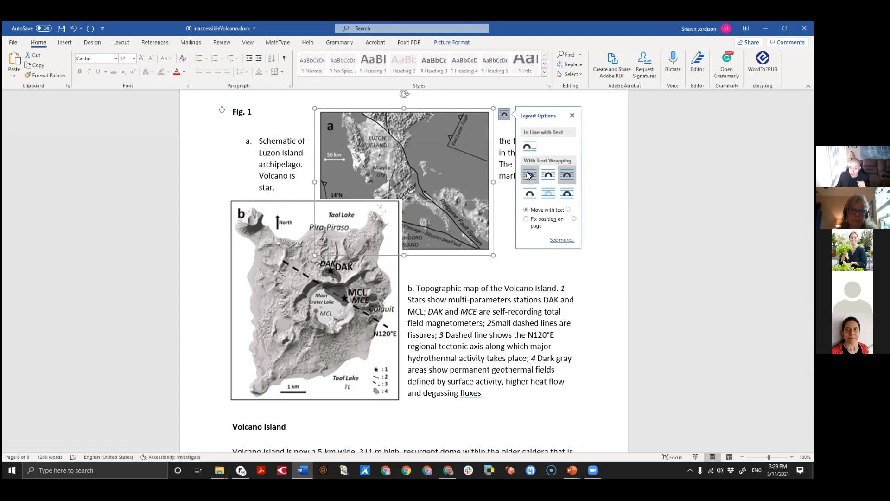
{"action": "left_click", "coordinate": [529, 147]}
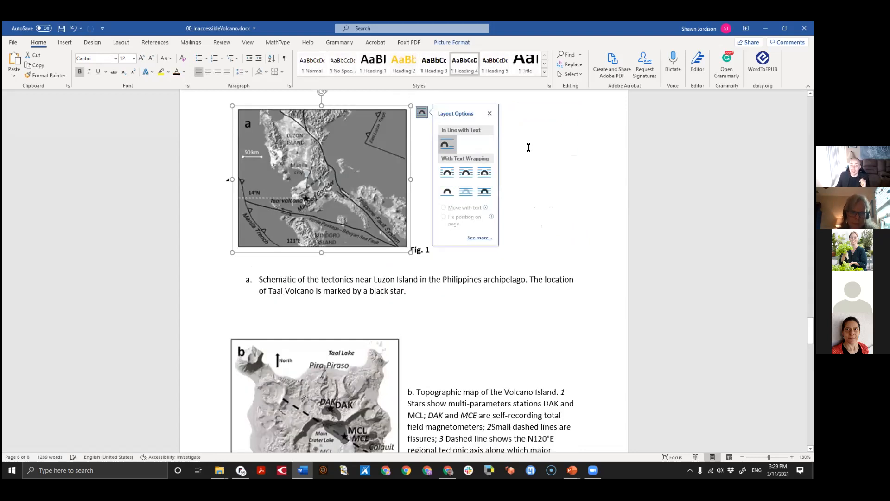
{"action": "scroll", "coordinate": [258, 197], "scroll_direction": "up", "scroll_amount": 1}
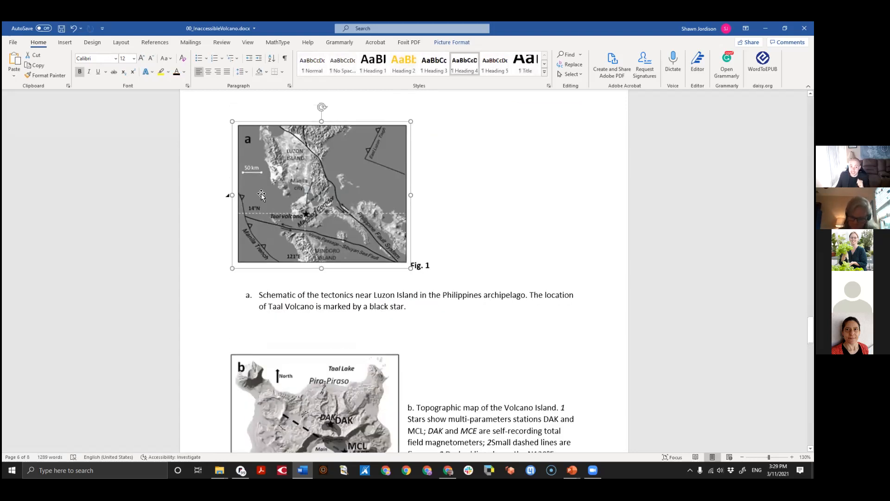
{"action": "left_click", "coordinate": [318, 71]}
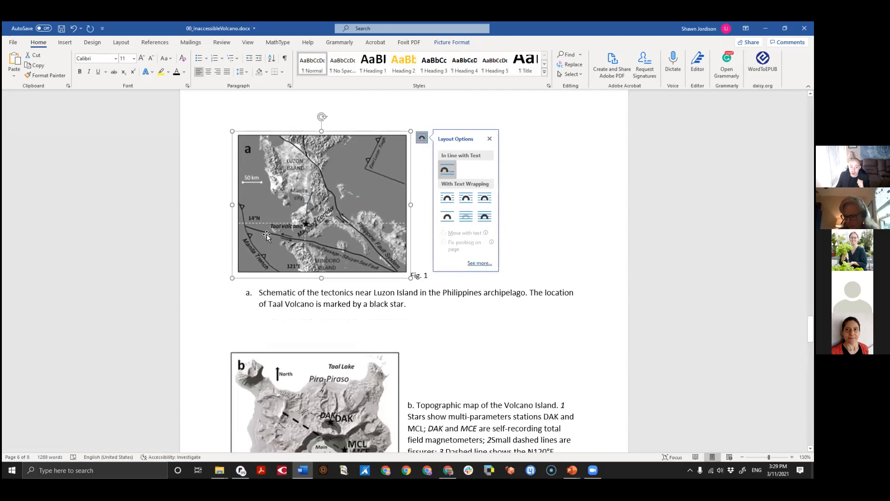
{"action": "scroll", "coordinate": [267, 235], "scroll_direction": "down", "scroll_amount": 1}
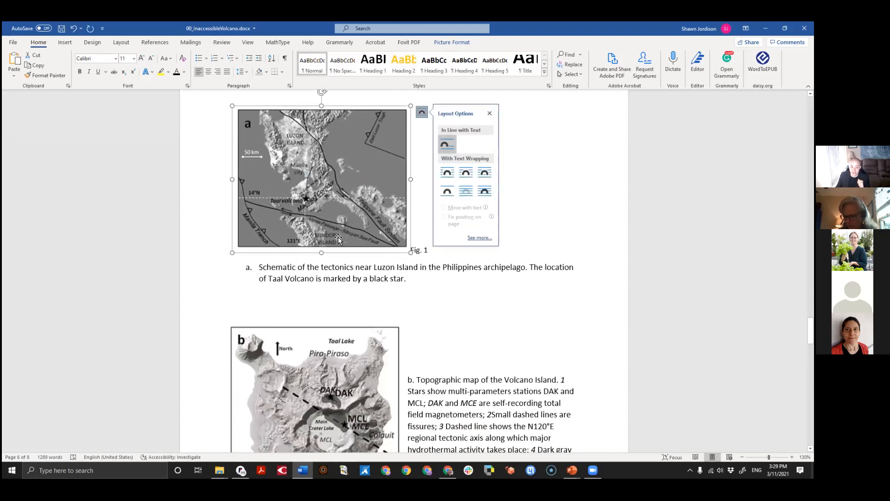
{"action": "left_click", "coordinate": [473, 281]}
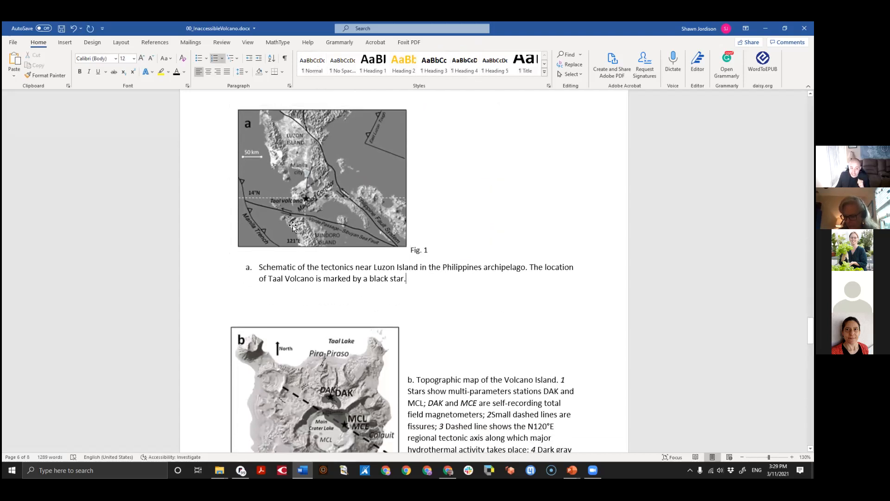
Move map a out of the Fig. 1 line to a place directly above the topographic map caption
{"action": "scroll", "coordinate": [293, 226], "scroll_direction": "down", "scroll_amount": 1}
{"action": "left_click_drag", "start_coordinate": [293, 226], "coordinate": [452, 333]}
{"action": "scroll", "coordinate": [452, 301], "scroll_direction": "up", "scroll_amount": 5}
{"action": "scroll", "coordinate": [441, 279], "scroll_direction": "up", "scroll_amount": 2}
{"action": "scroll", "coordinate": [434, 274], "scroll_direction": "down", "scroll_amount": 1}
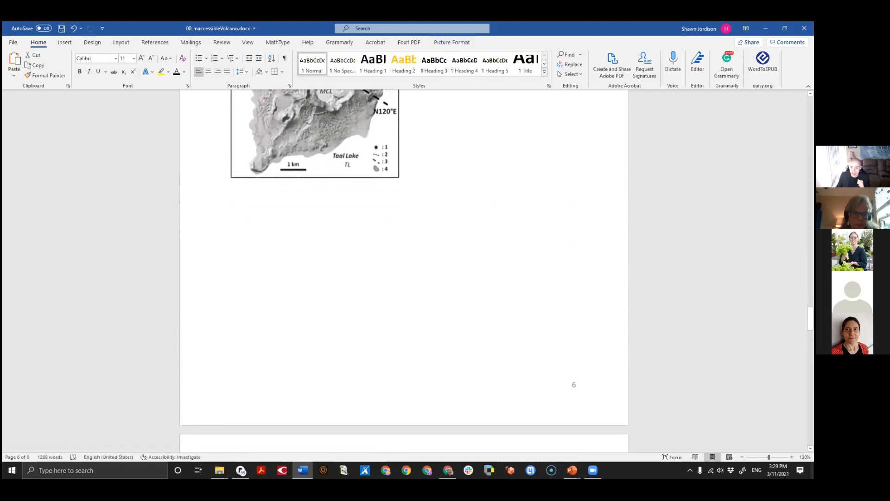
{"action": "scroll", "coordinate": [404, 269], "scroll_direction": "up", "scroll_amount": 5}
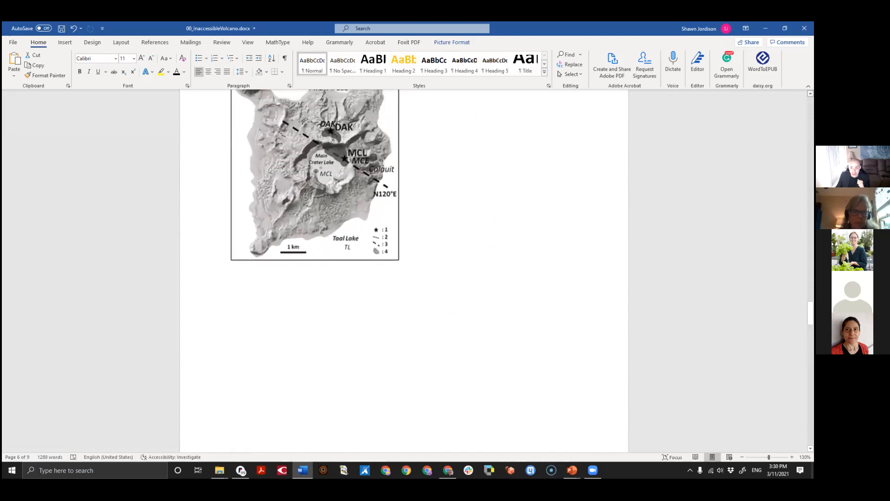
{"action": "scroll", "coordinate": [268, 161], "scroll_direction": "up", "scroll_amount": 3}
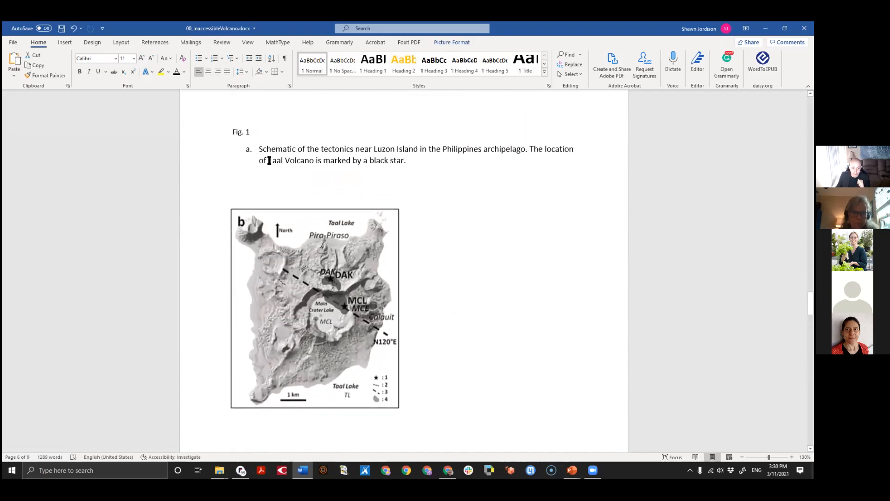
{"action": "scroll", "coordinate": [404, 278], "scroll_direction": "down", "scroll_amount": 3}
{"action": "scroll", "coordinate": [614, 407], "scroll_direction": "down", "scroll_amount": 5}
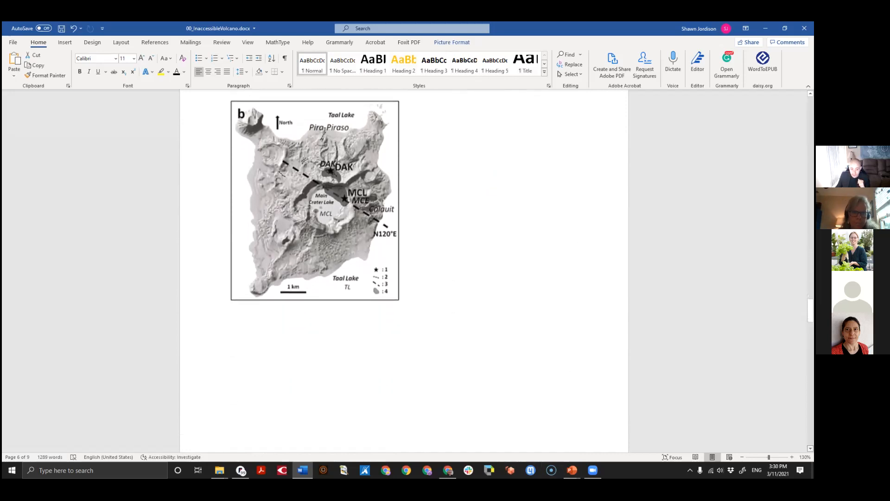
{"action": "scroll", "coordinate": [562, 284], "scroll_direction": "down", "scroll_amount": 3}
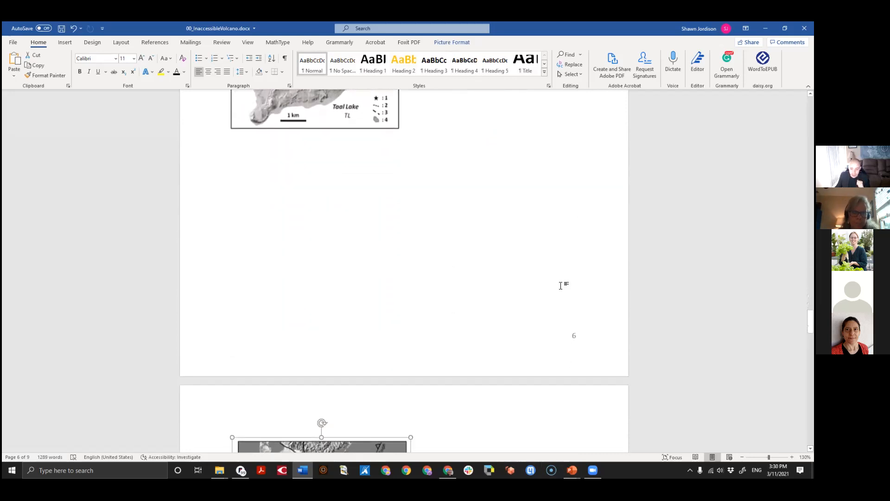
{"action": "scroll", "coordinate": [419, 325], "scroll_direction": "down", "scroll_amount": 6}
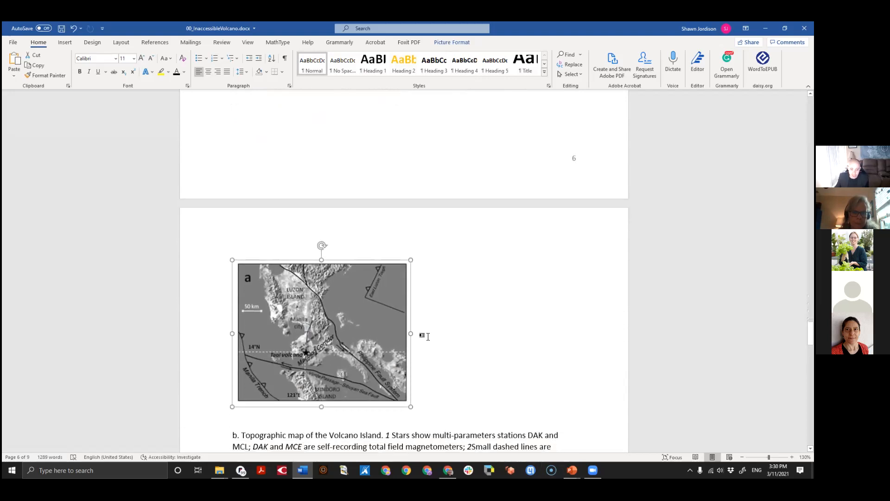
Remove the topographic map caption from below map a and start a list item b directly under caption a
{"action": "left_click_drag", "start_coordinate": [400, 355], "coordinate": [232, 282]}
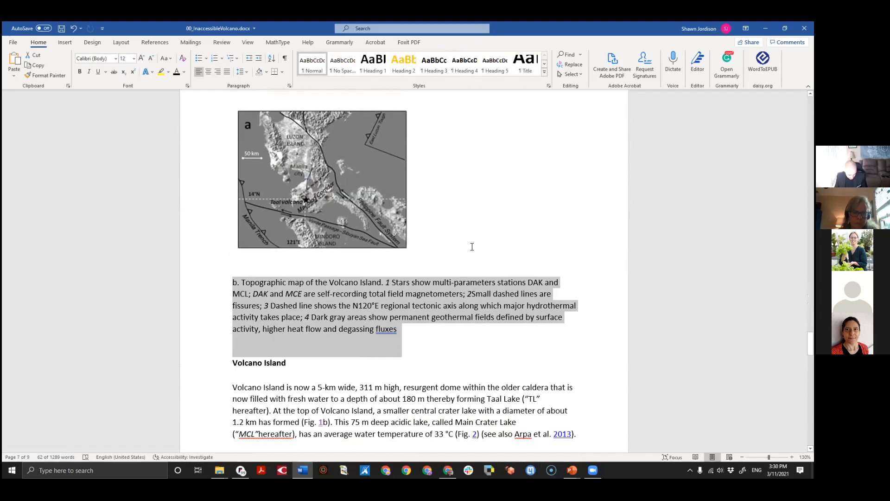
{"action": "key", "text": "Delete"}
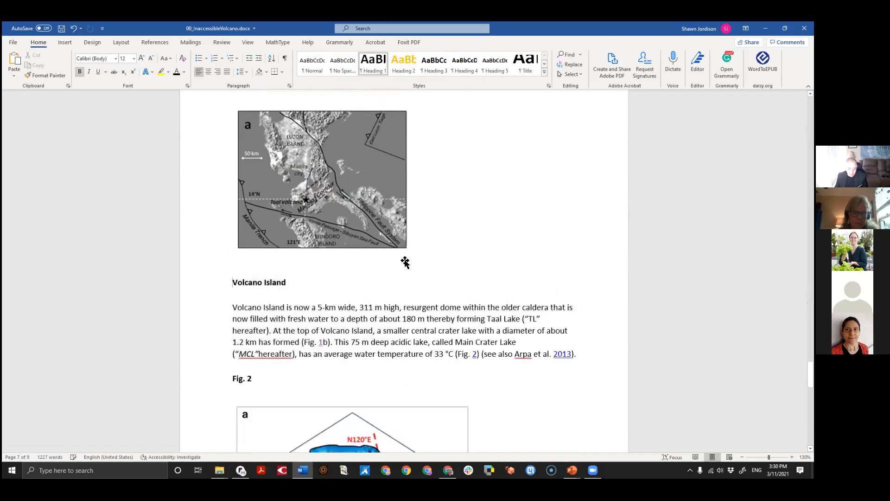
{"action": "scroll", "coordinate": [408, 258], "scroll_direction": "up", "scroll_amount": 4}
{"action": "scroll", "coordinate": [432, 225], "scroll_direction": "up", "scroll_amount": 3}
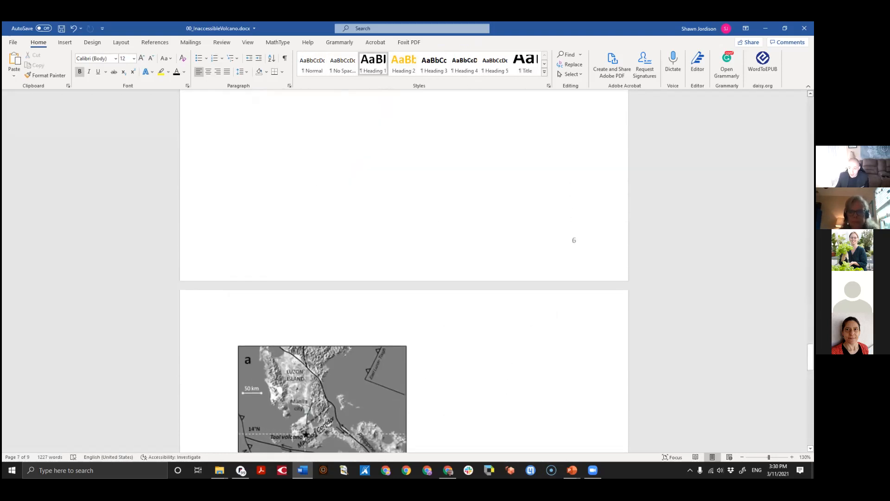
{"action": "scroll", "coordinate": [403, 271], "scroll_direction": "up", "scroll_amount": 10}
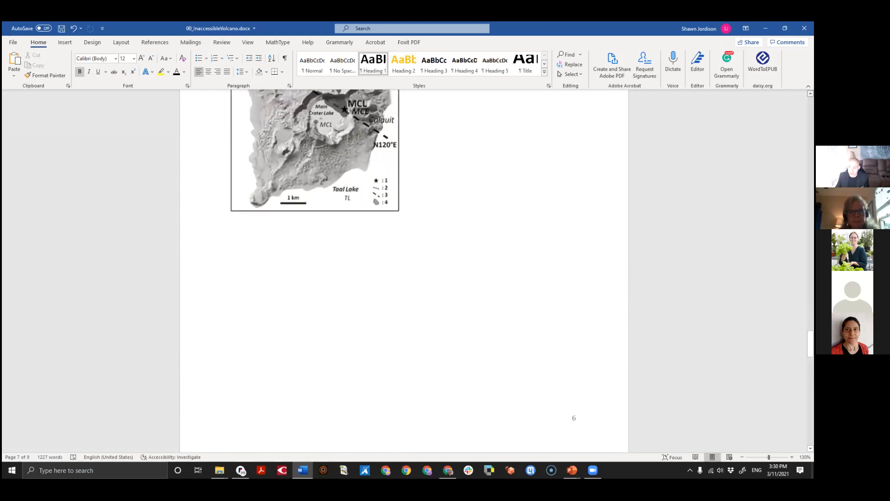
{"action": "scroll", "coordinate": [404, 271], "scroll_direction": "up", "scroll_amount": 10}
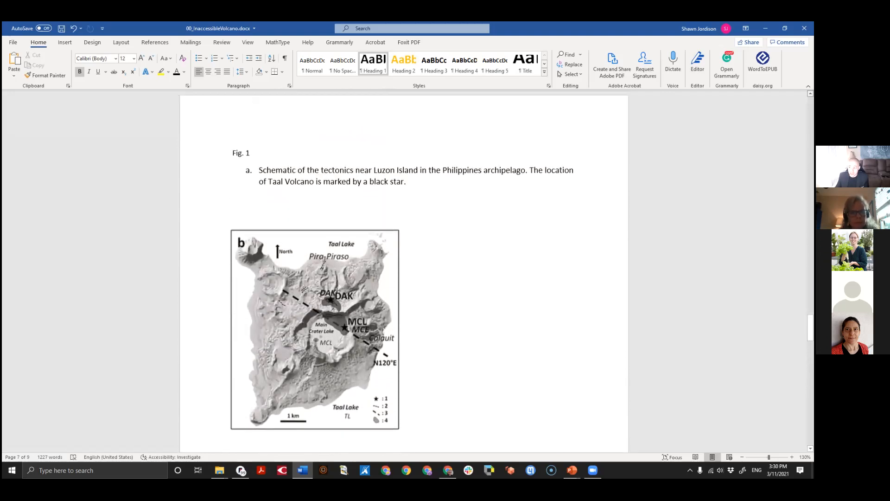
{"action": "scroll", "coordinate": [458, 367], "scroll_direction": "up", "scroll_amount": 7}
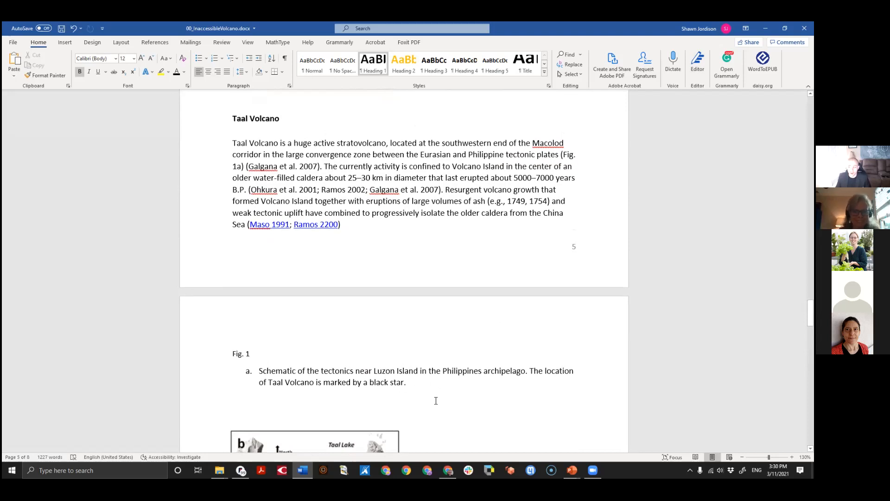
{"action": "left_click", "coordinate": [420, 384]}
{"action": "key", "text": "Return"}
{"action": "key", "text": "BackSpace"}
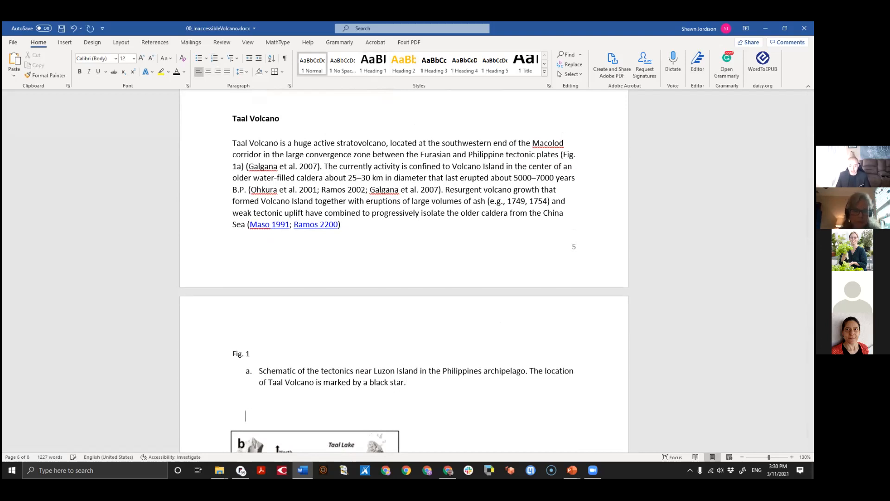
{"action": "key", "text": "BackSpace"}
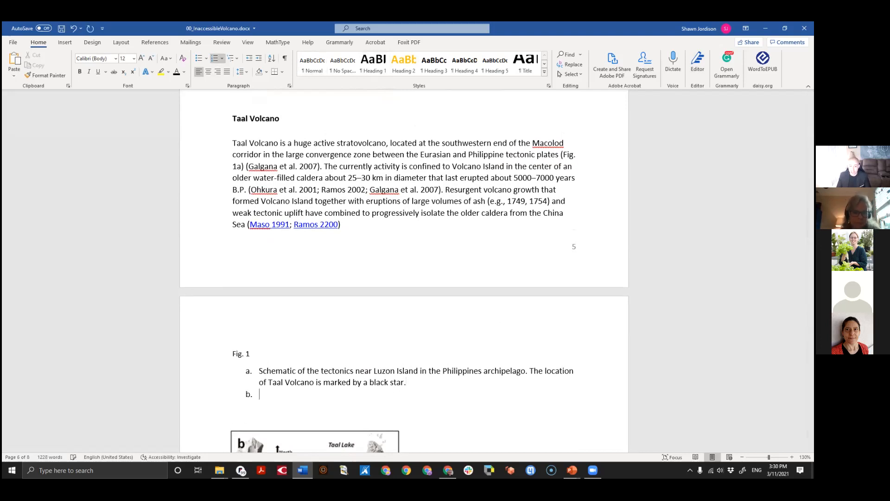